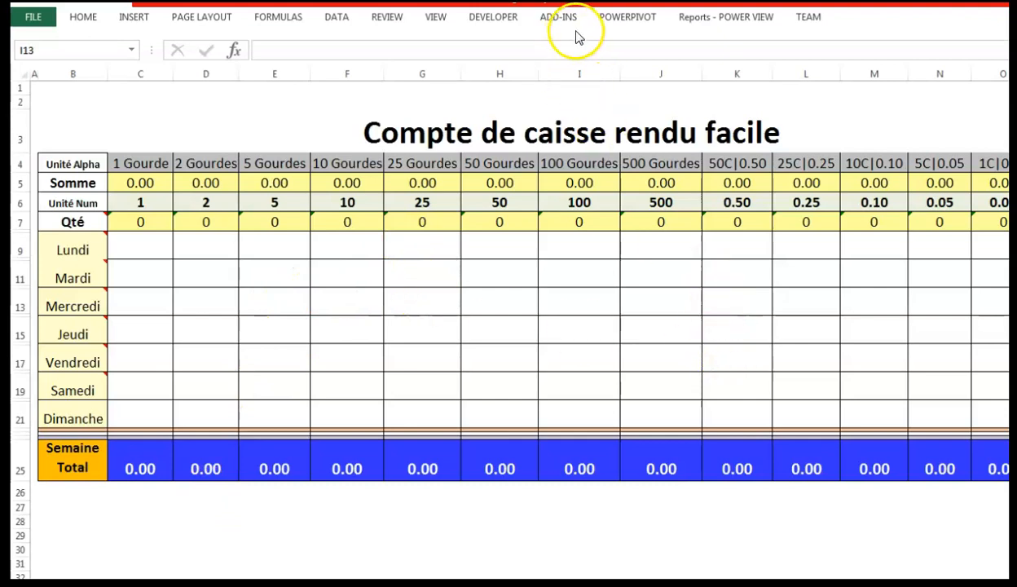
mouse_move(597, 12)
left_mouse_down()
mouse_move(636, 9)
mouse_move(555, 9)
mouse_move(620, 12)
mouse_move(606, 16)
left_mouse_up()
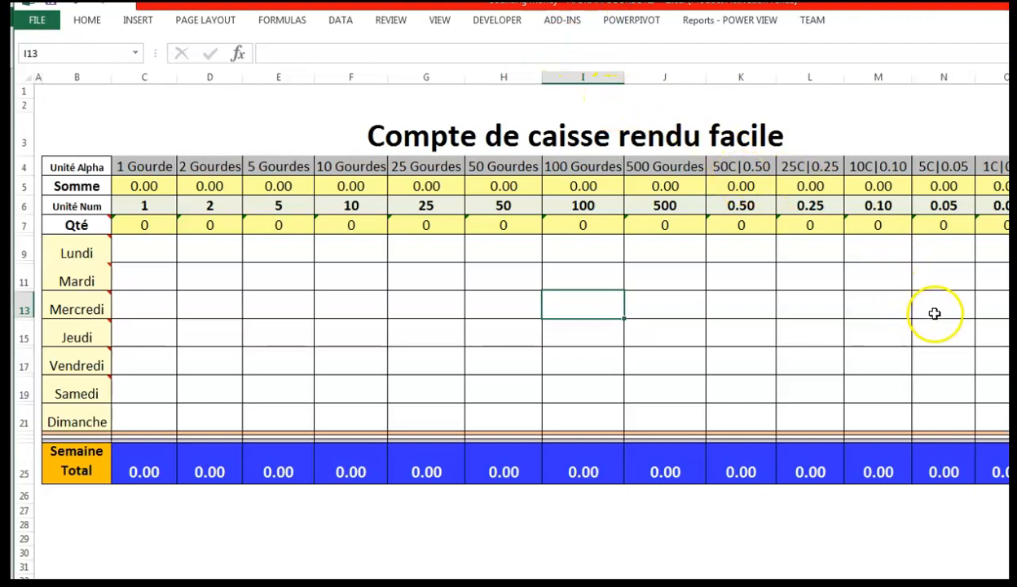
left_click(998, 569)
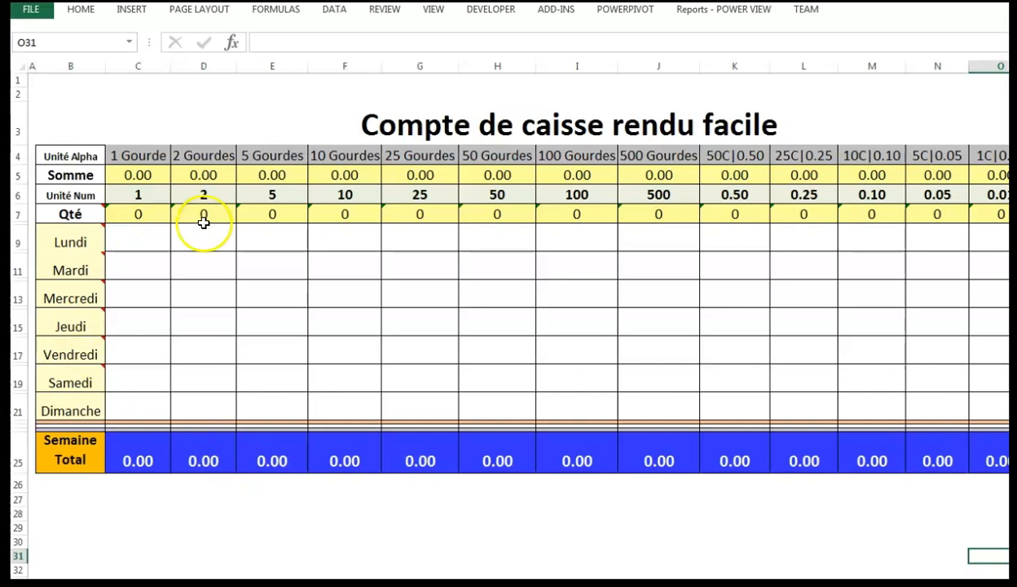
Step: Examine the Unité Alpha row's denomination headers from 1 Gourde through 25 Gourdes at a larger zoom
left_click(145, 160)
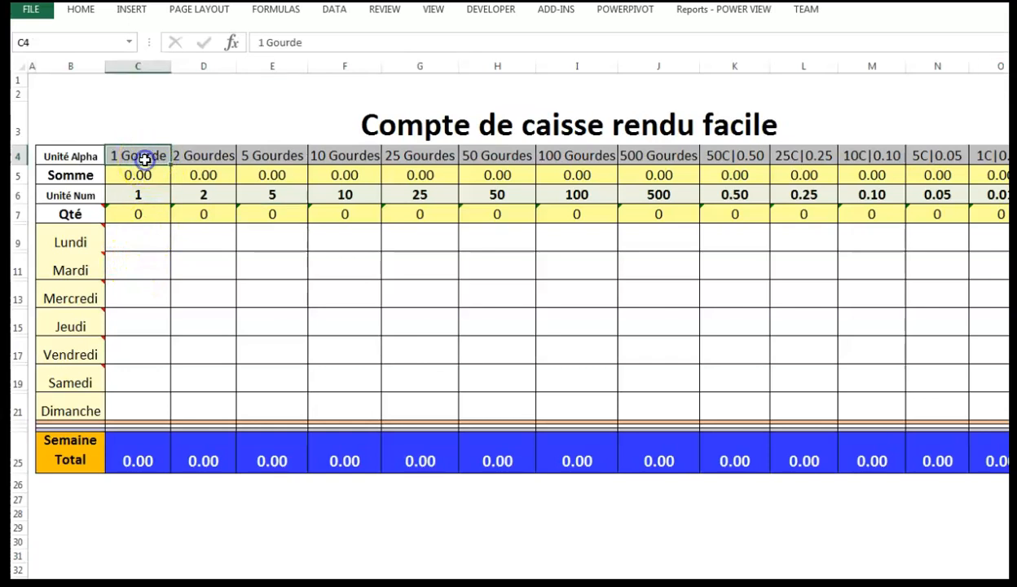
left_click(266, 156)
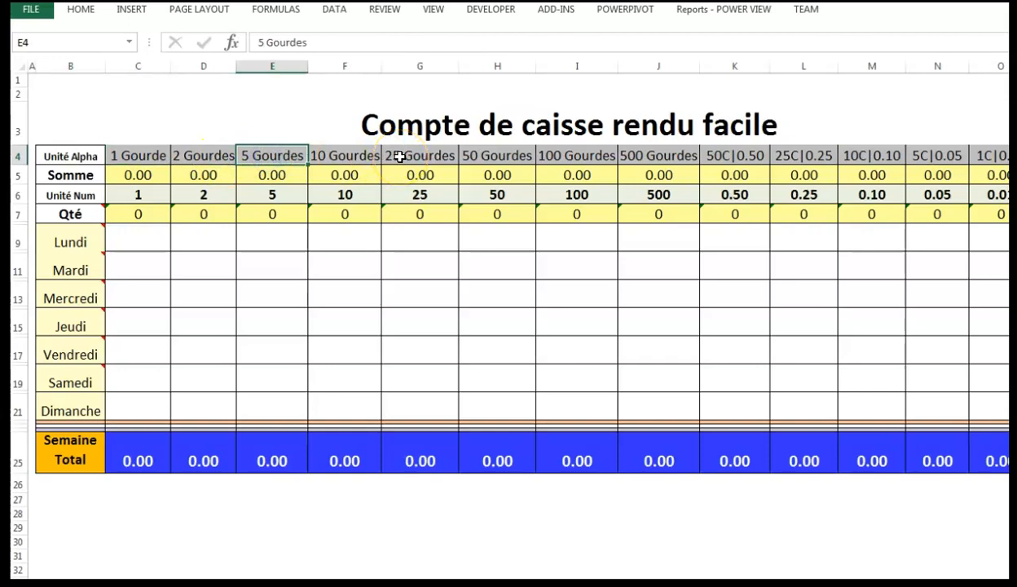
left_click(400, 157)
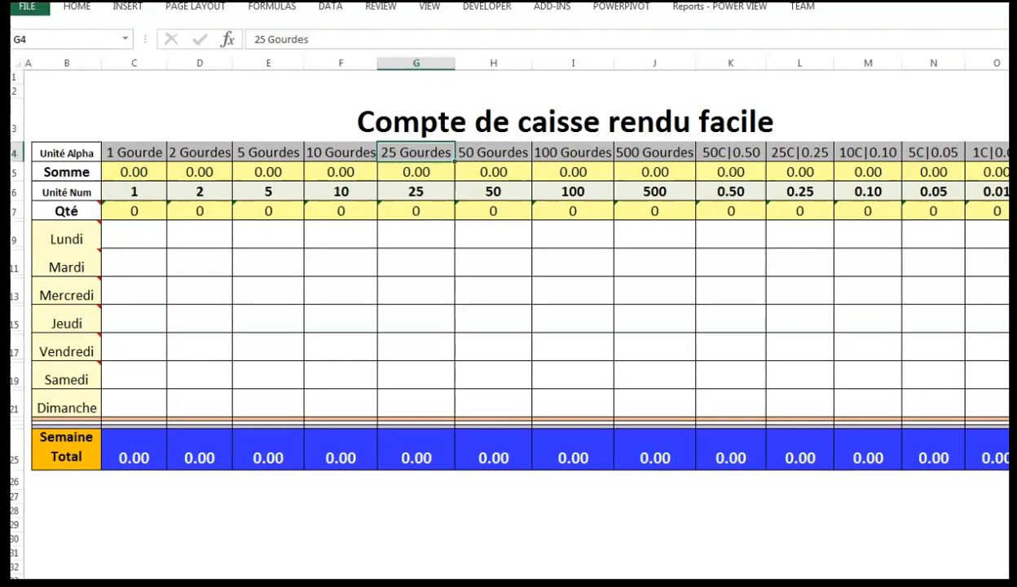
scroll(509, 318, "up", 8)
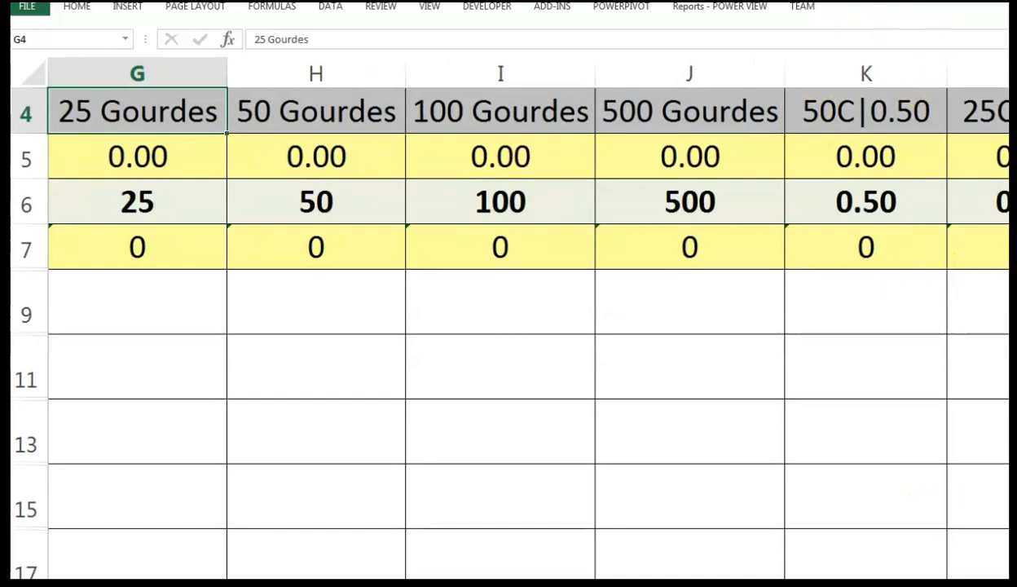
scroll(652, 191, "down", 1)
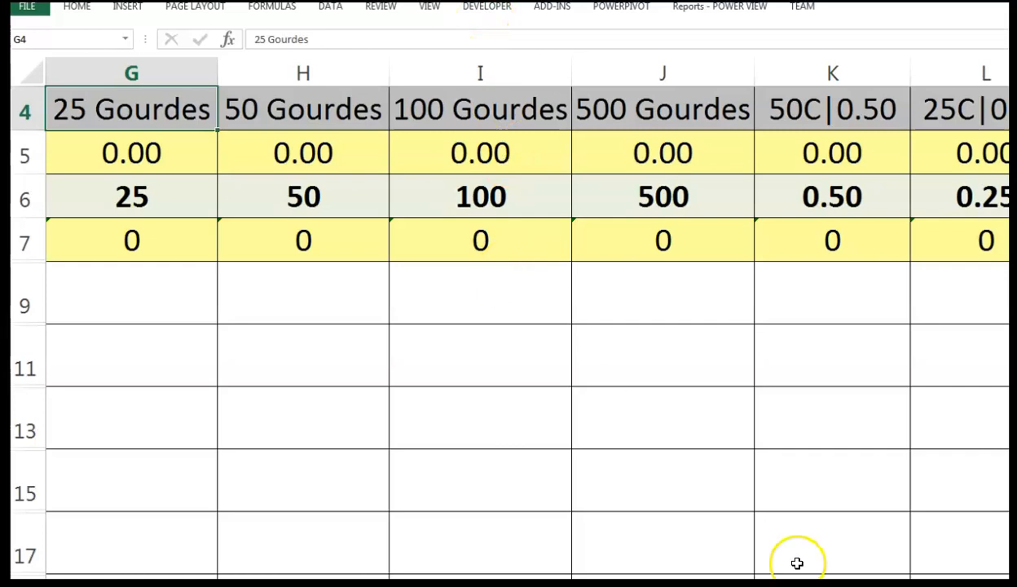
scroll(509, 326, "left", 5)
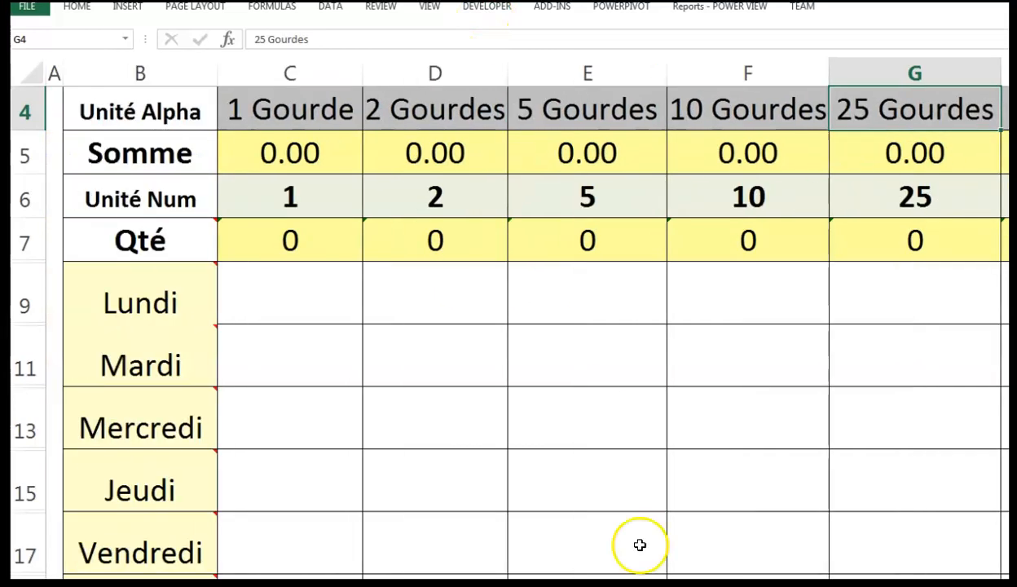
left_click(141, 112)
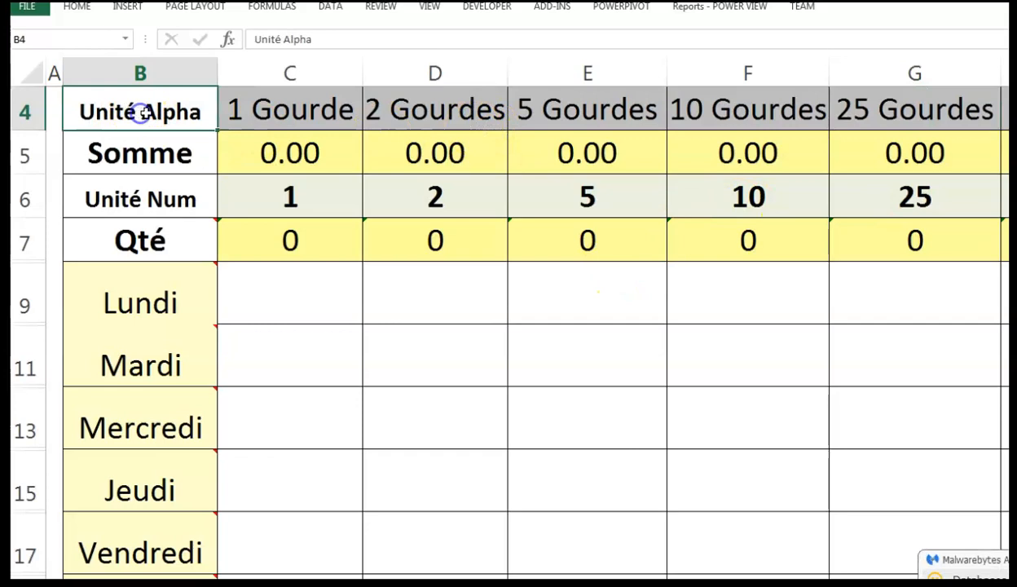
left_click(237, 109)
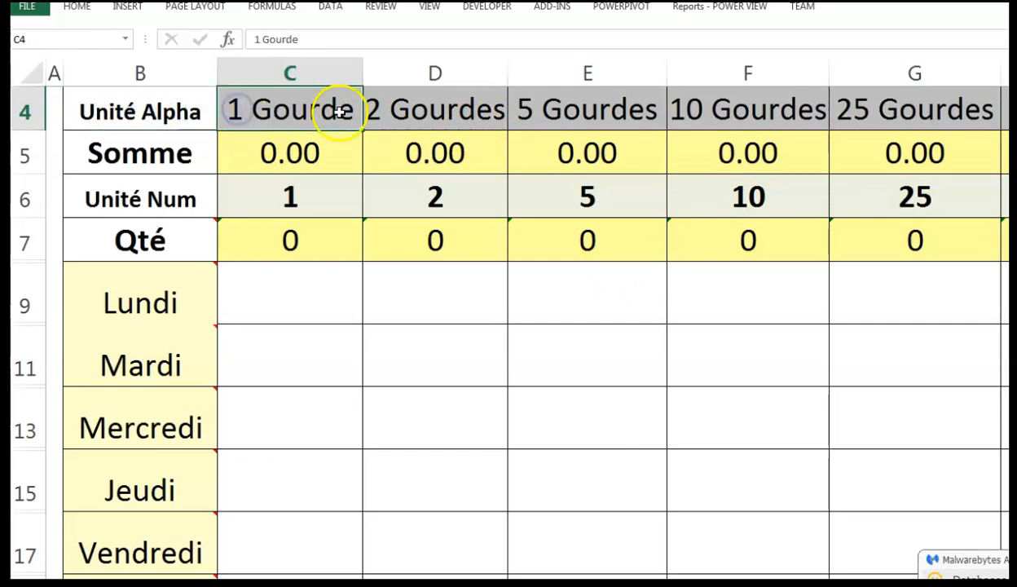
left_click(442, 108)
left_click(563, 114)
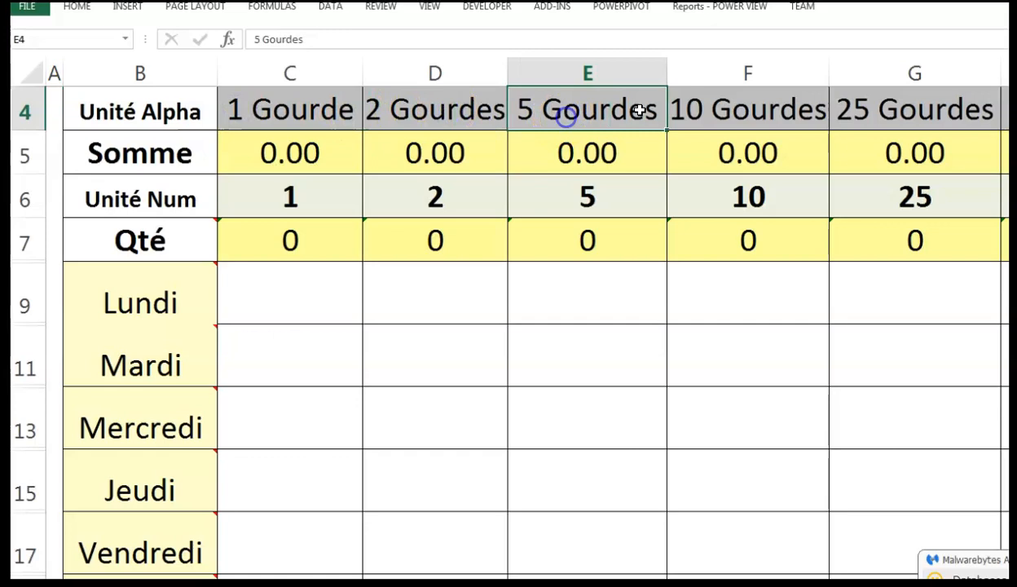
left_click(712, 105)
left_click(901, 108)
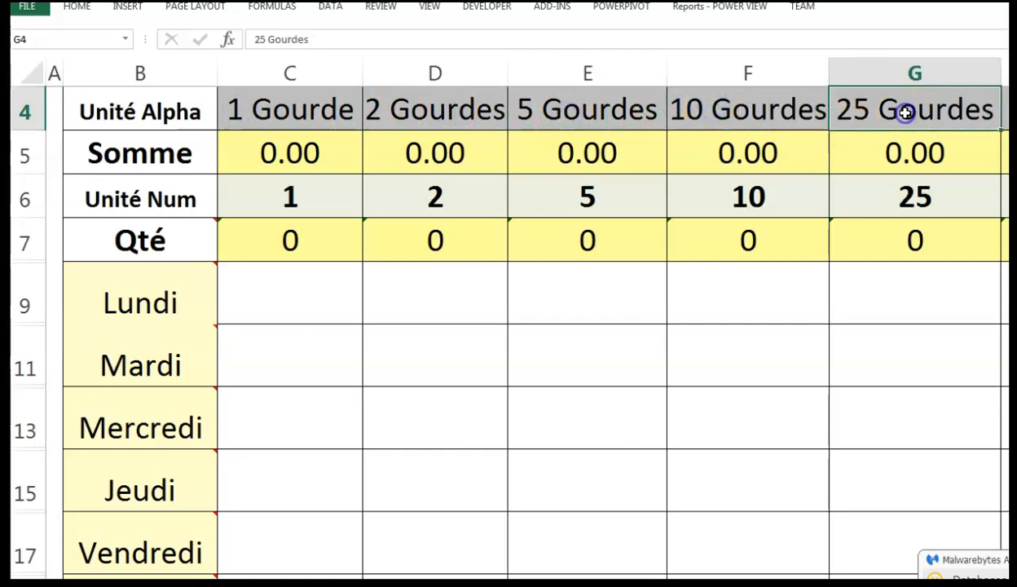
Step: Examine the Somme label and the Lundi to Dimanche entry cells in the 1 Gourde column
left_click(175, 154)
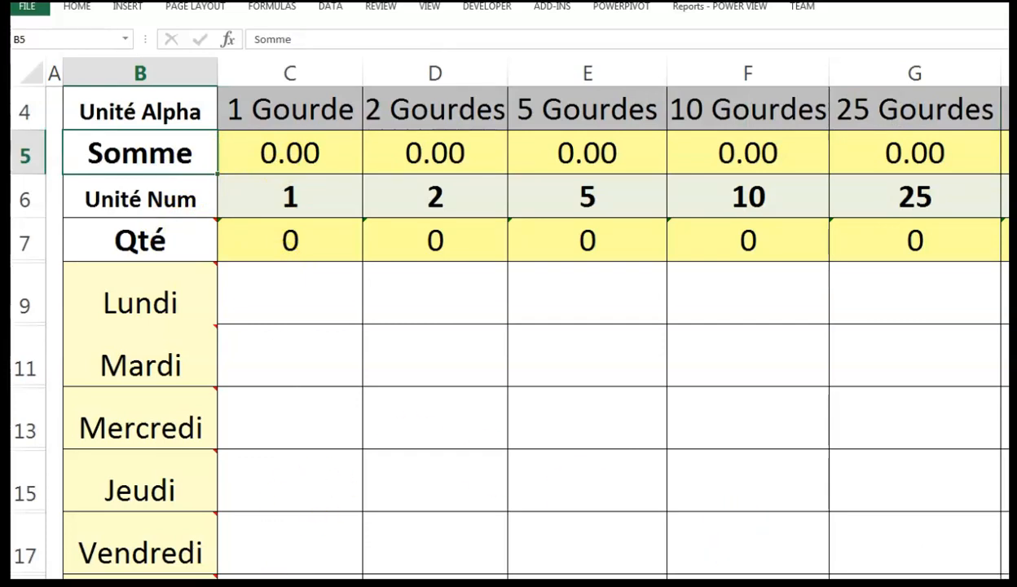
scroll(505, 326, "down", 2)
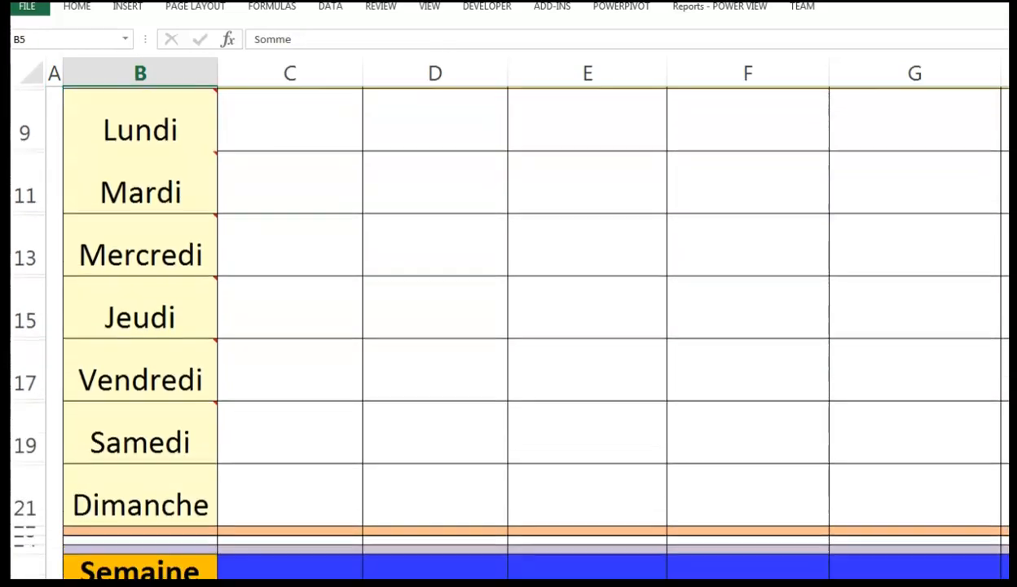
left_click_drag(301, 130, 306, 494)
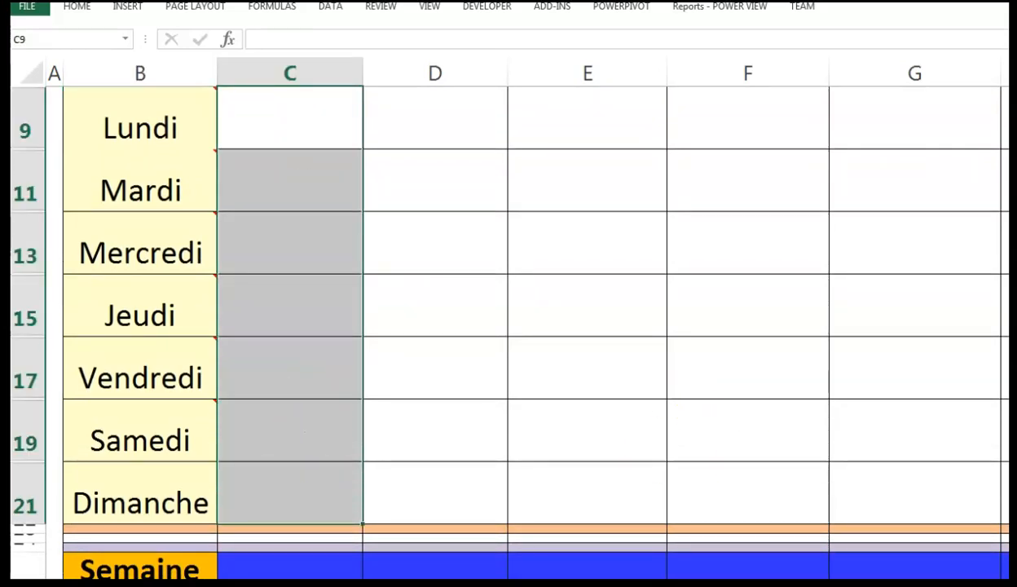
scroll(505, 326, "up", 2)
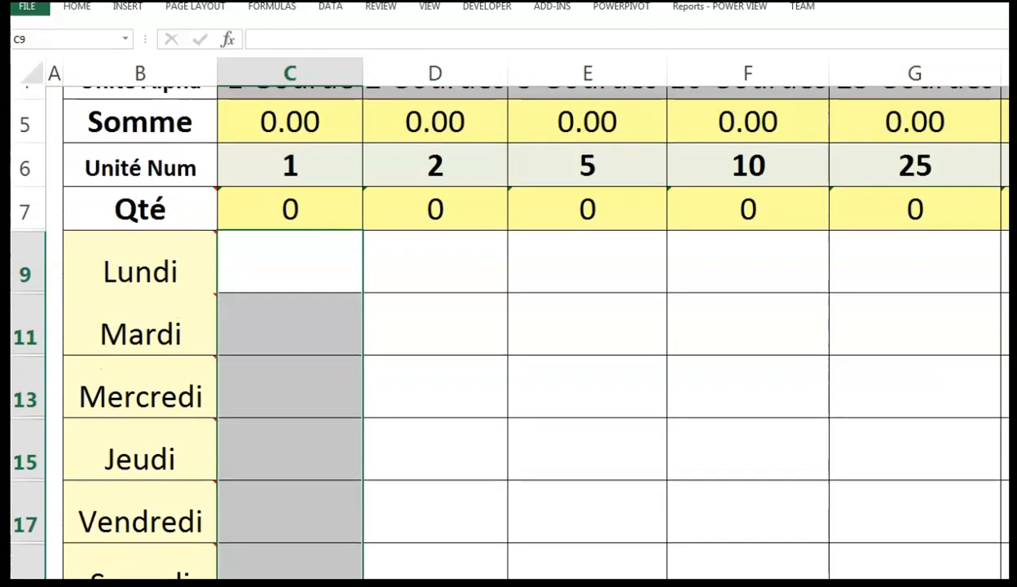
scroll(506, 326, "up", 3)
scroll(505, 326, "down", 1)
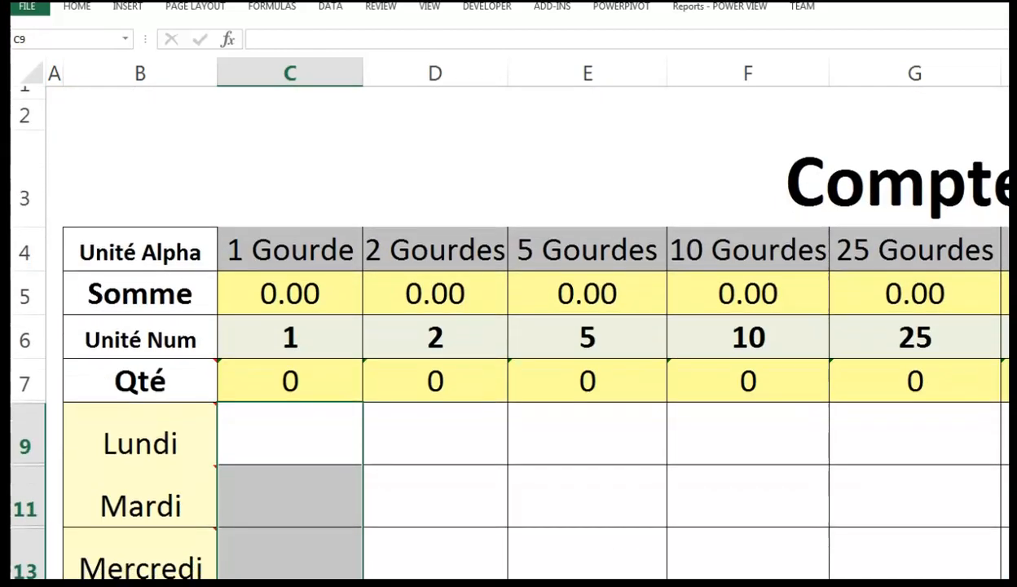
scroll(506, 326, "down", 2)
scroll(505, 327, "up", 1)
scroll(506, 326, "down", 1)
scroll(506, 326, "down", 1)
scroll(506, 326, "up", 1)
scroll(505, 326, "down", 1)
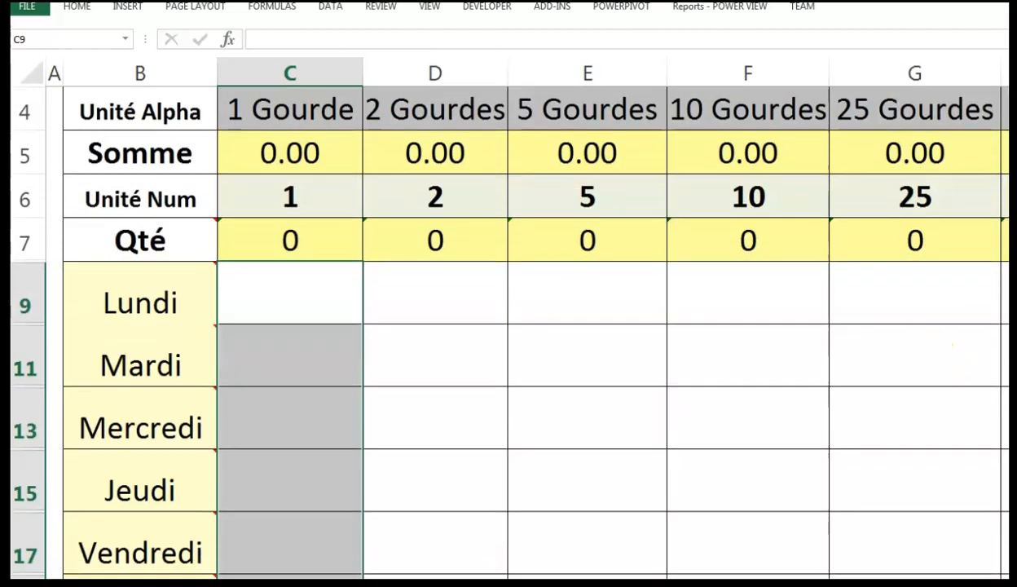
scroll(506, 327, "up", 1)
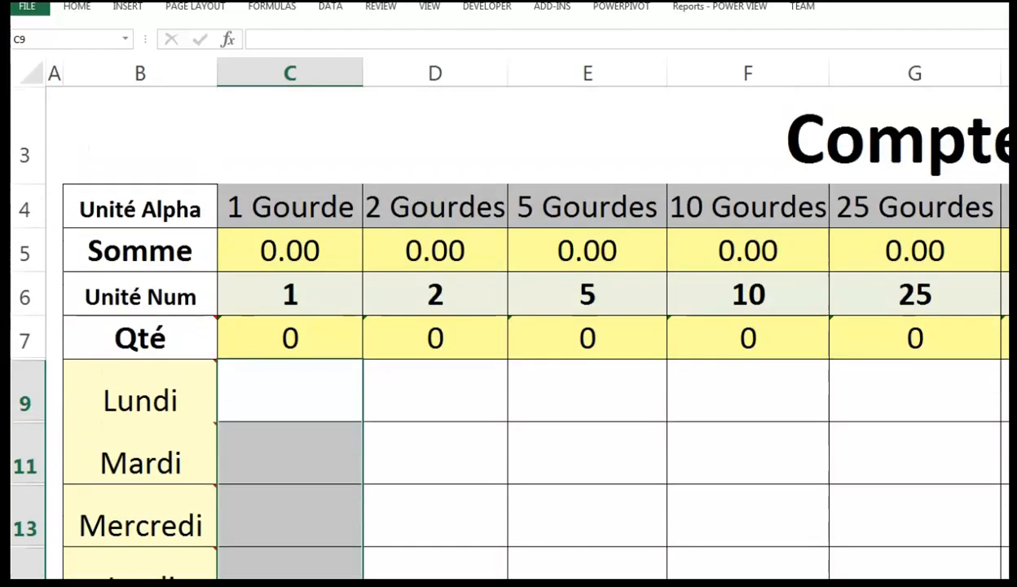
scroll(505, 326, "down", 1)
scroll(534, 325, "down", 1)
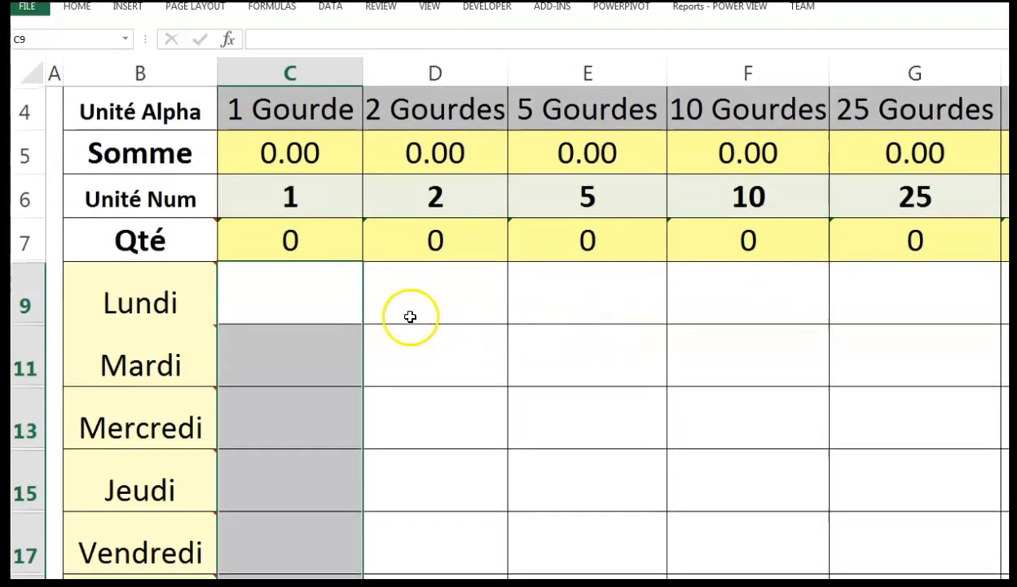
Step: Enter a quantity of 20 for Lundi in the 1 Gourde column
left_click(287, 293)
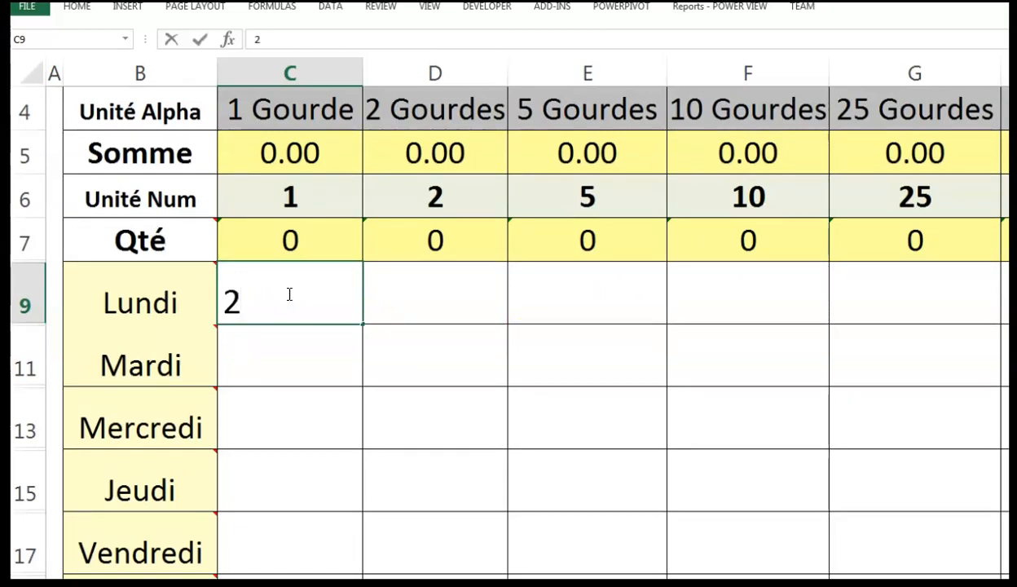
type("20")
left_click(302, 299)
key("Return")
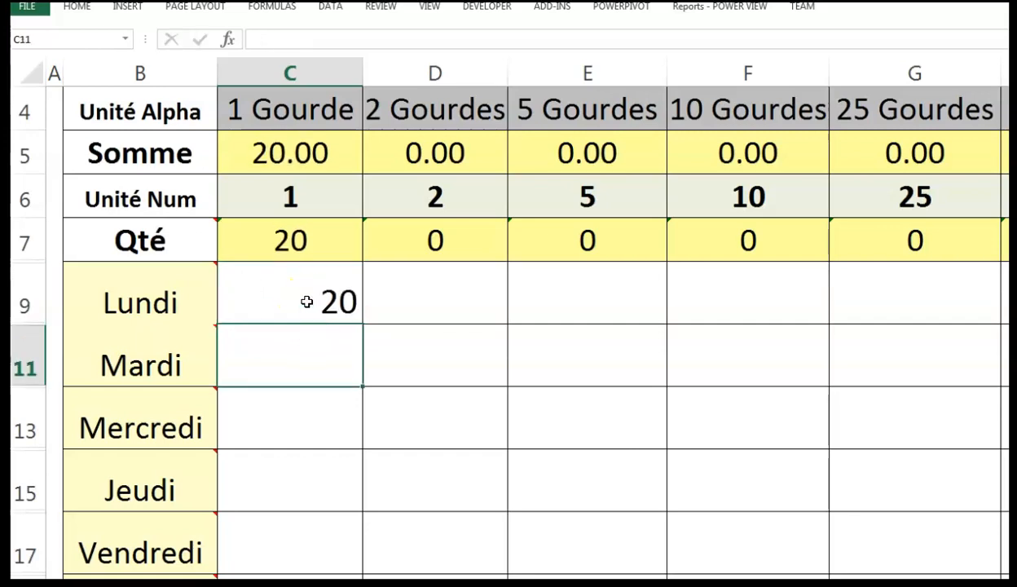
left_click(309, 301)
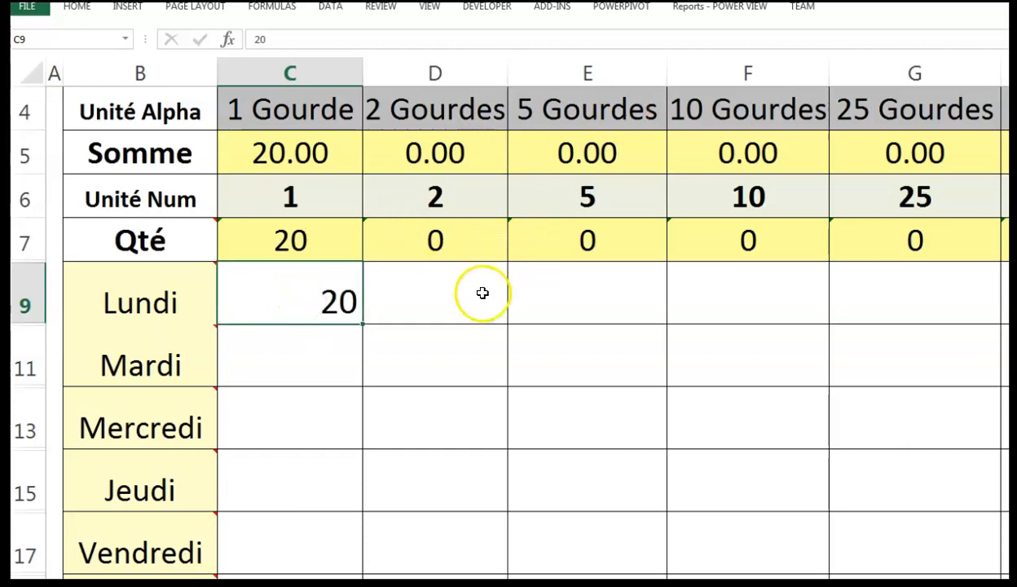
Step: Enter Lundi quantities of 11 in the 5 Gourdes column and 4 in the 25 Gourdes column
left_click(582, 298)
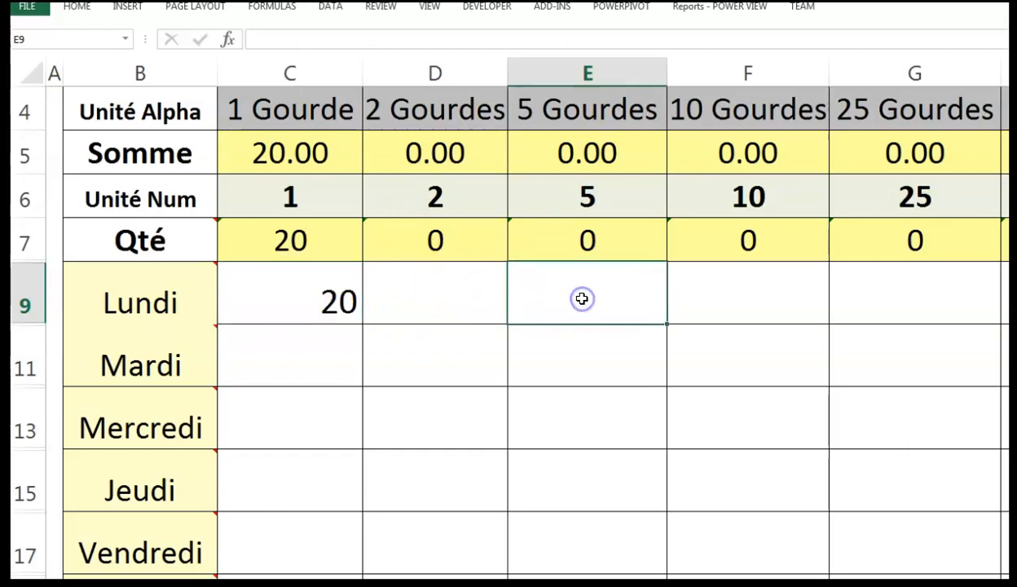
double_click(593, 298)
type("11")
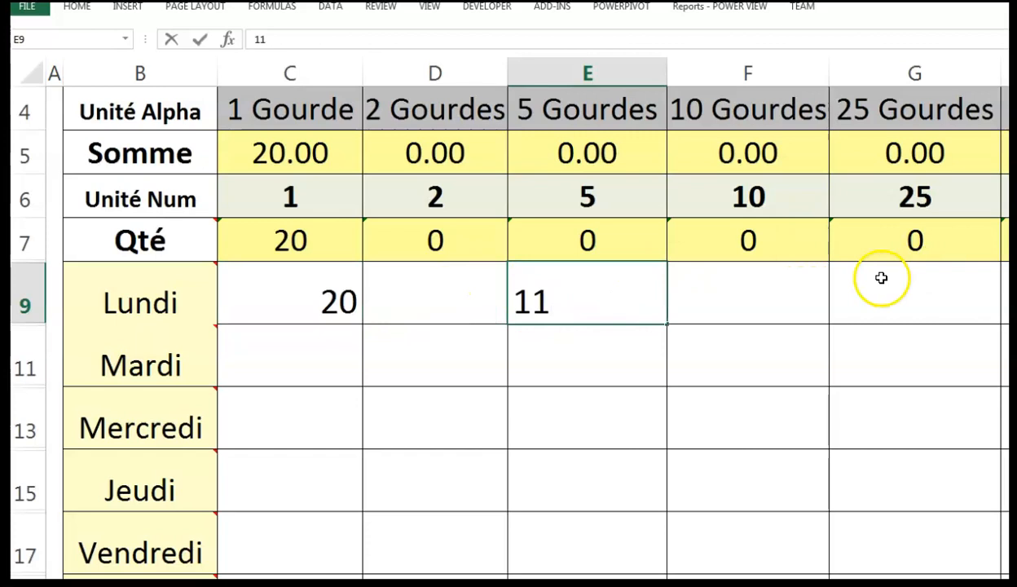
left_click(894, 291)
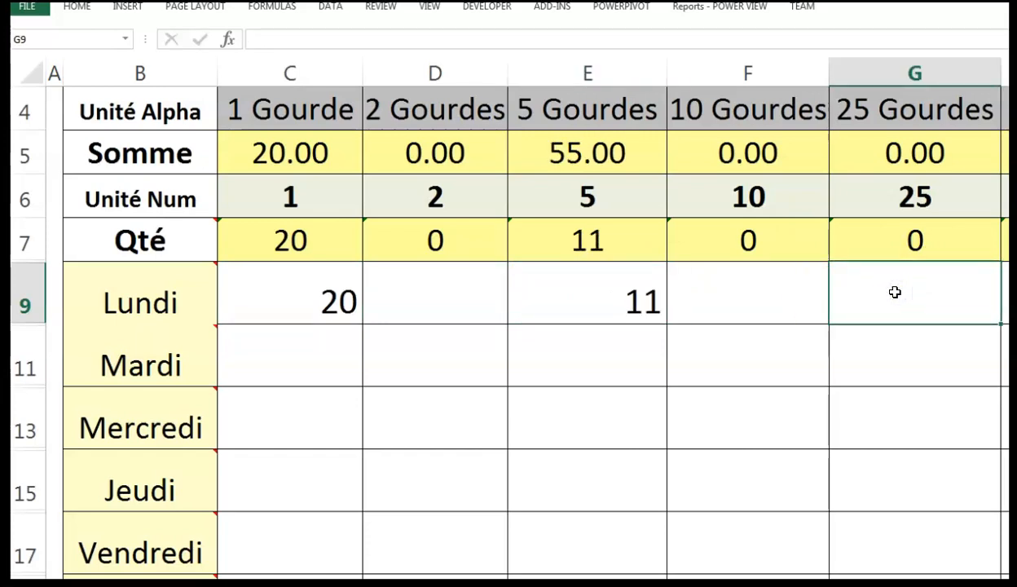
type("4")
left_click(854, 413)
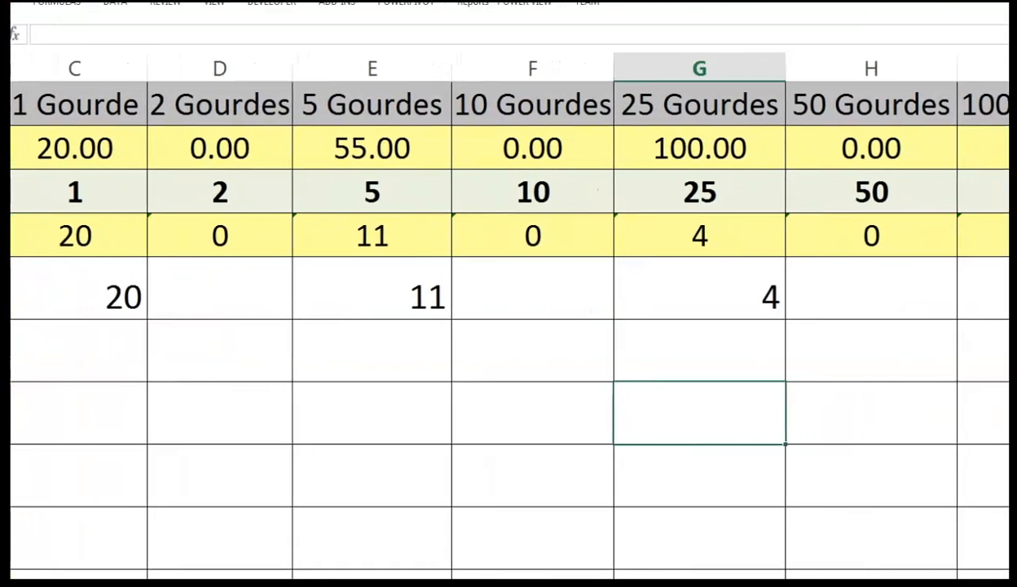
Step: Enter a quantity of 6 for Lundi in the 100 Gourdes column
left_click(1008, 456)
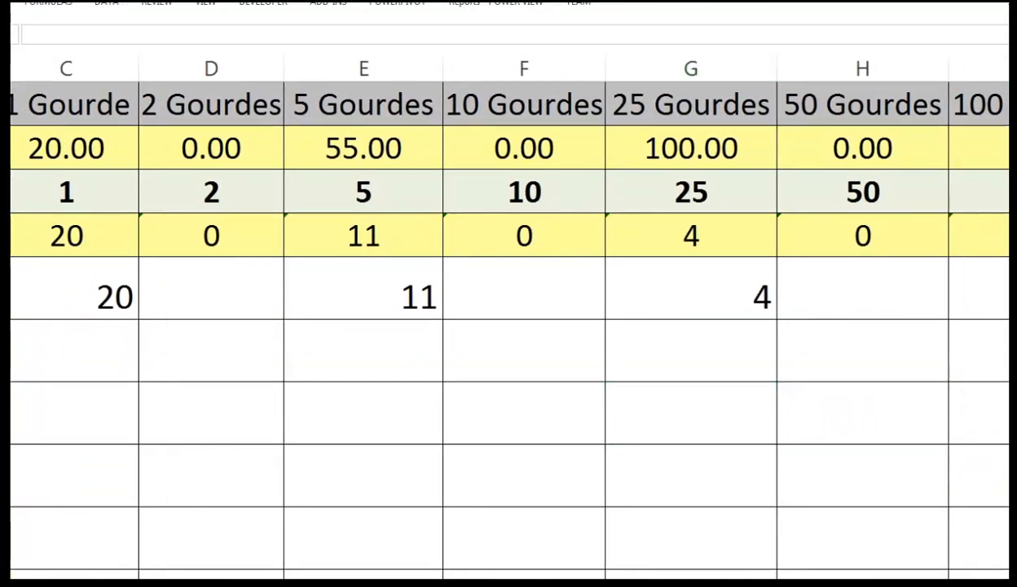
left_click(691, 414)
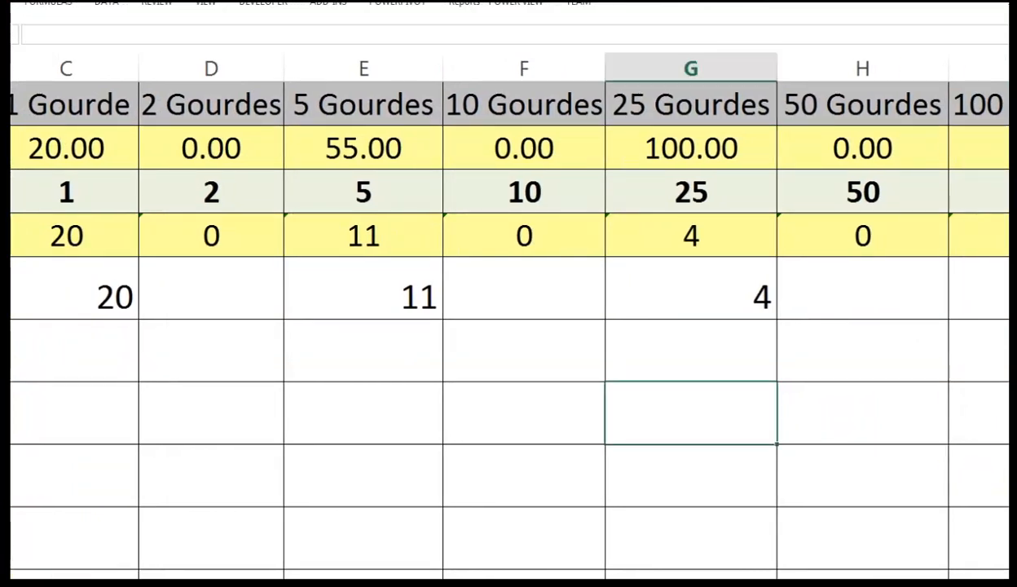
scroll(509, 318, "right", 3)
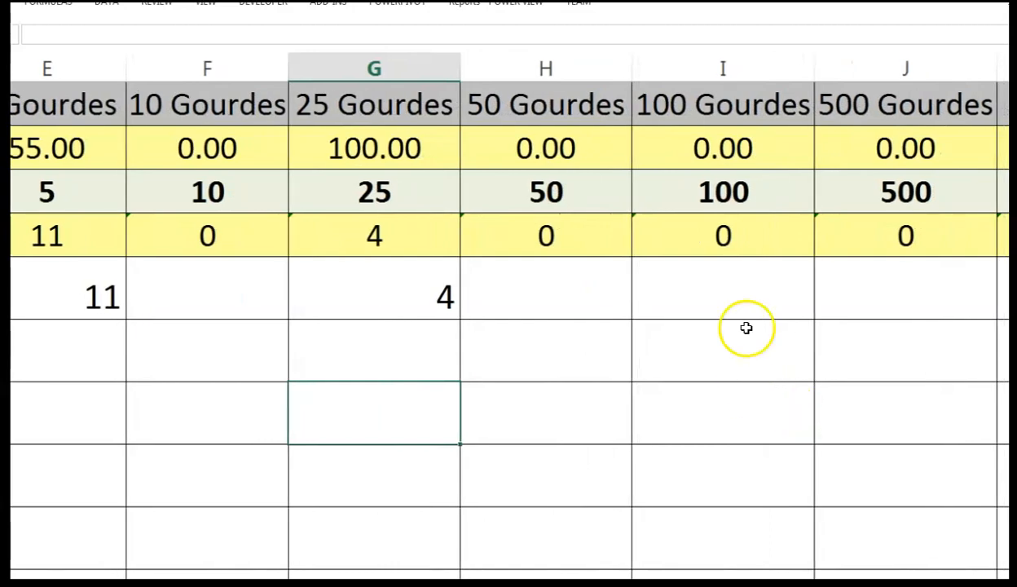
left_click(750, 295)
type("6")
key("Return")
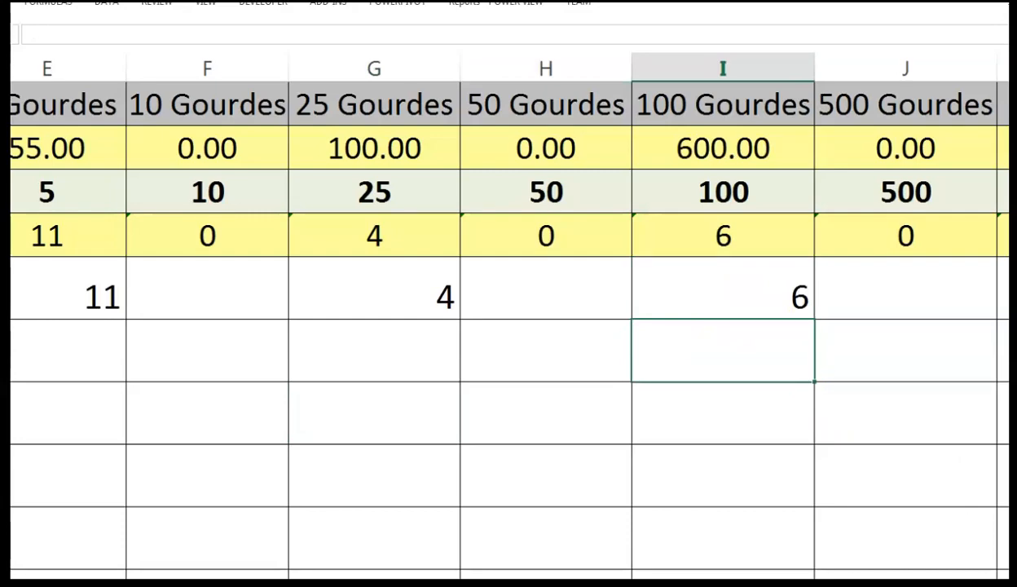
Step: Review the Semaine Total row against the Lundi quantities, starting with the 1 Gourde entry
scroll(498, 316, "down", 5)
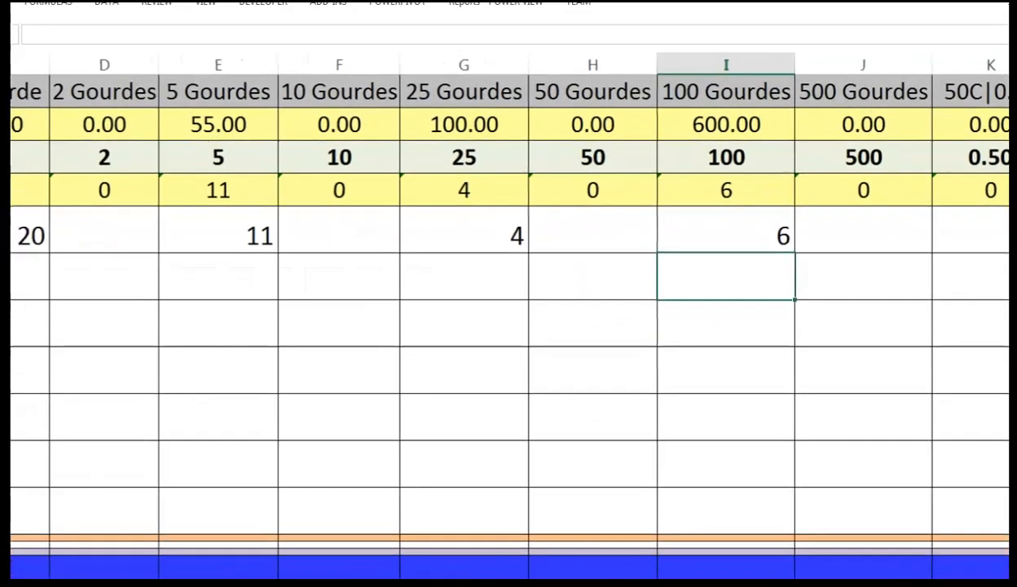
scroll(498, 316, "down", 5)
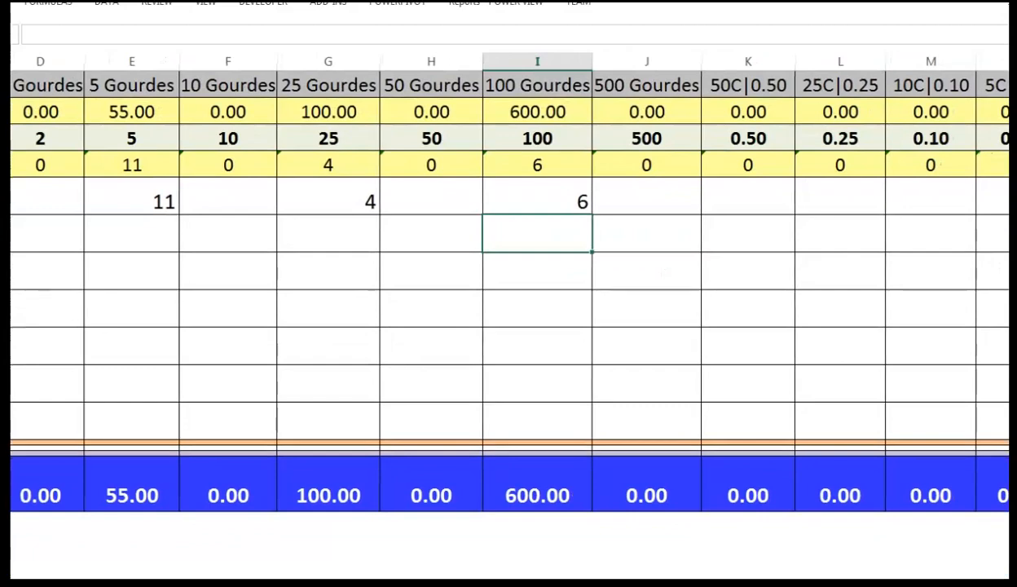
scroll(550, 210, "down", 2)
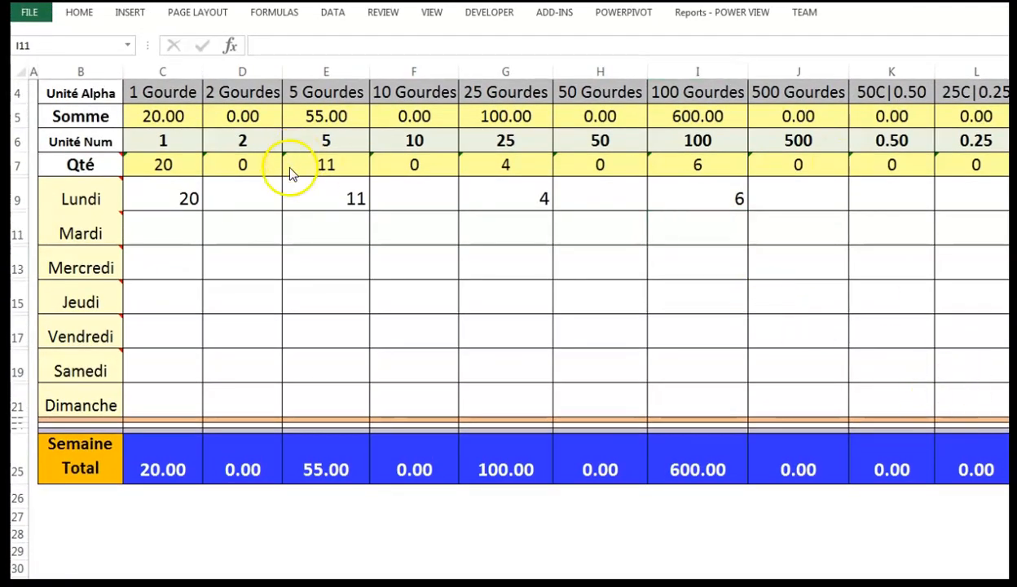
left_click(184, 194)
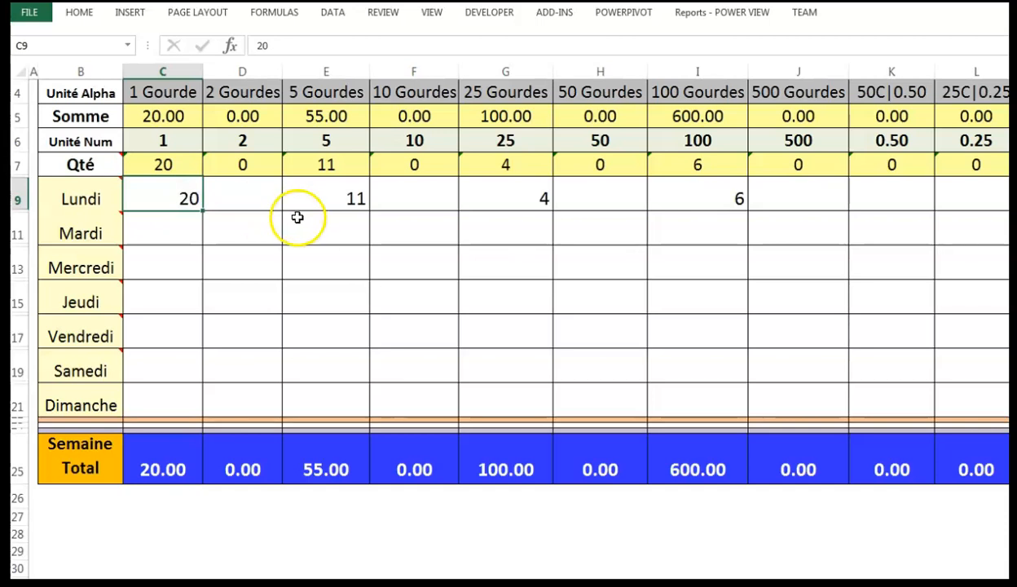
Step: Examine the Lundi quantities and the Semaine Total formulas for the 1, 5 and 25 Gourdes columns
left_click(356, 198)
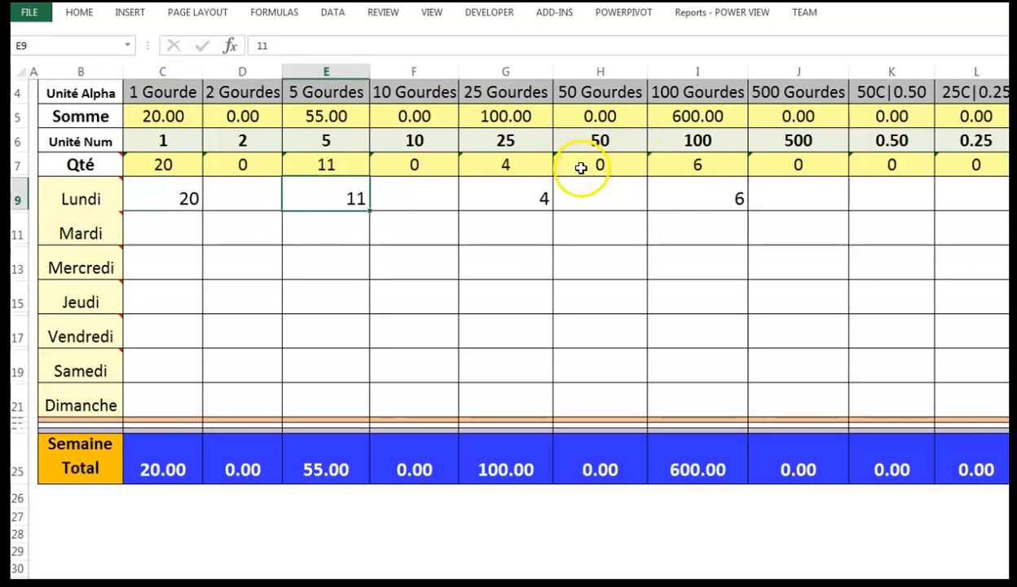
left_click(523, 194)
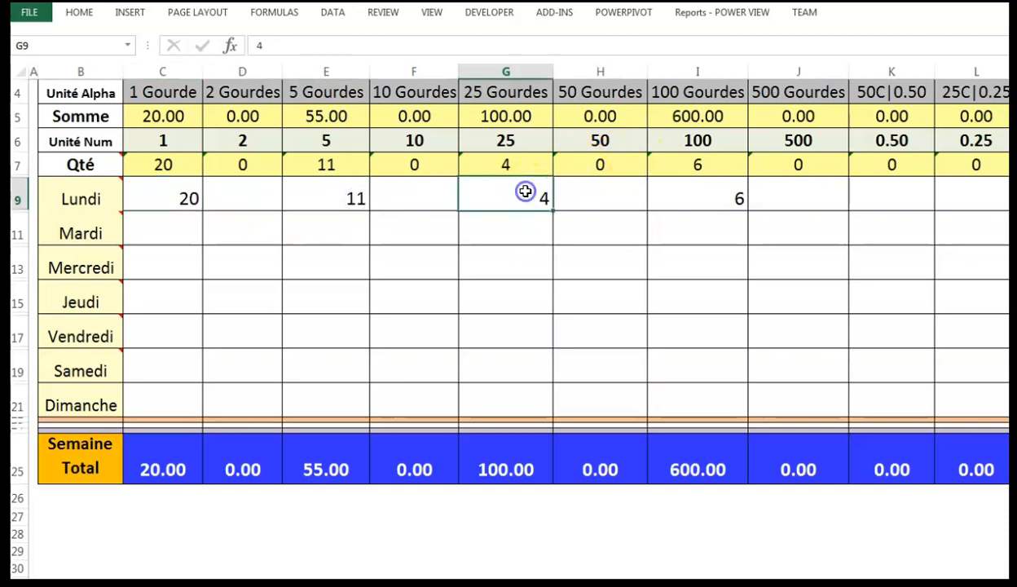
left_click(707, 200)
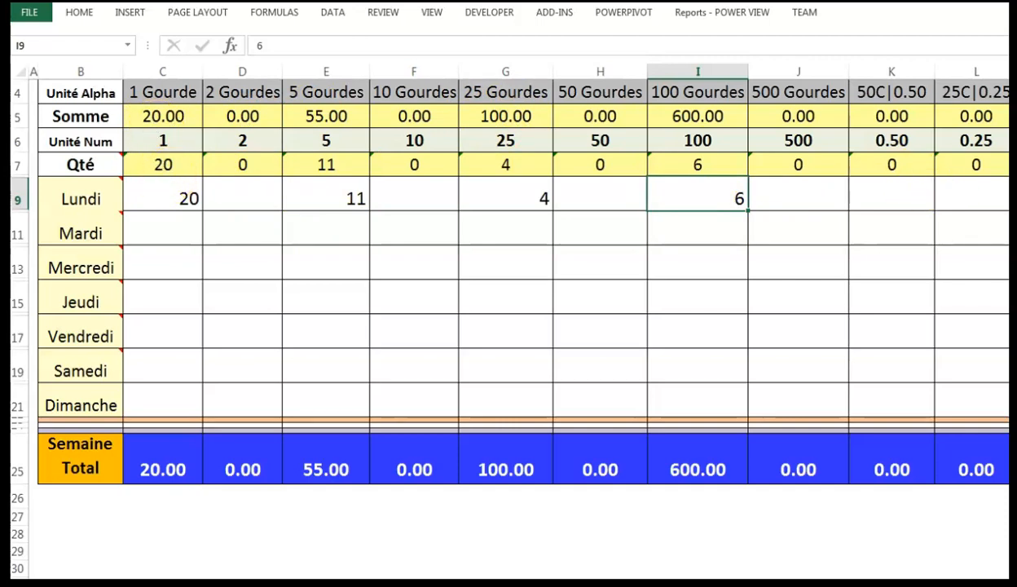
scroll(509, 318, "up", 1)
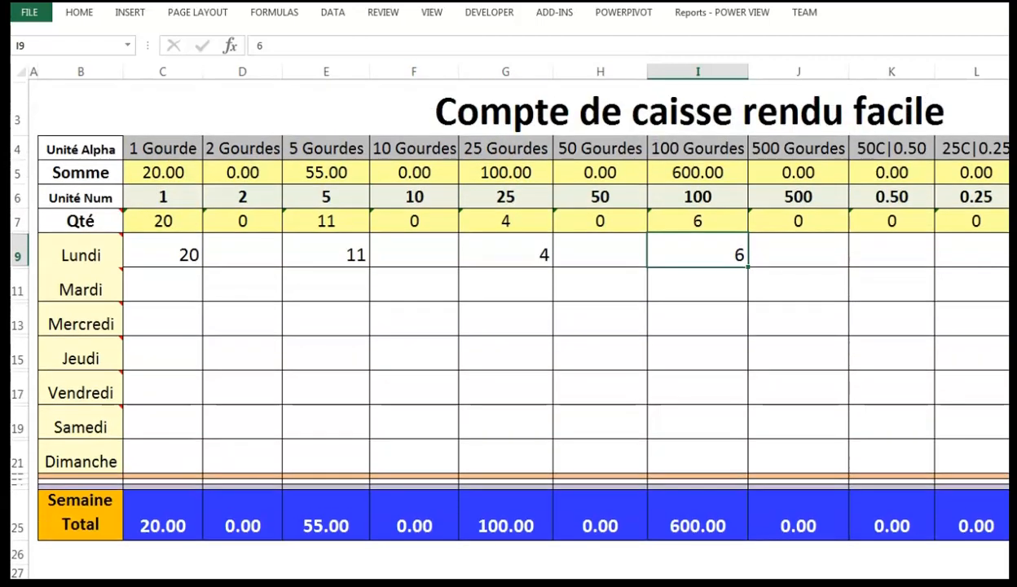
left_click(169, 507)
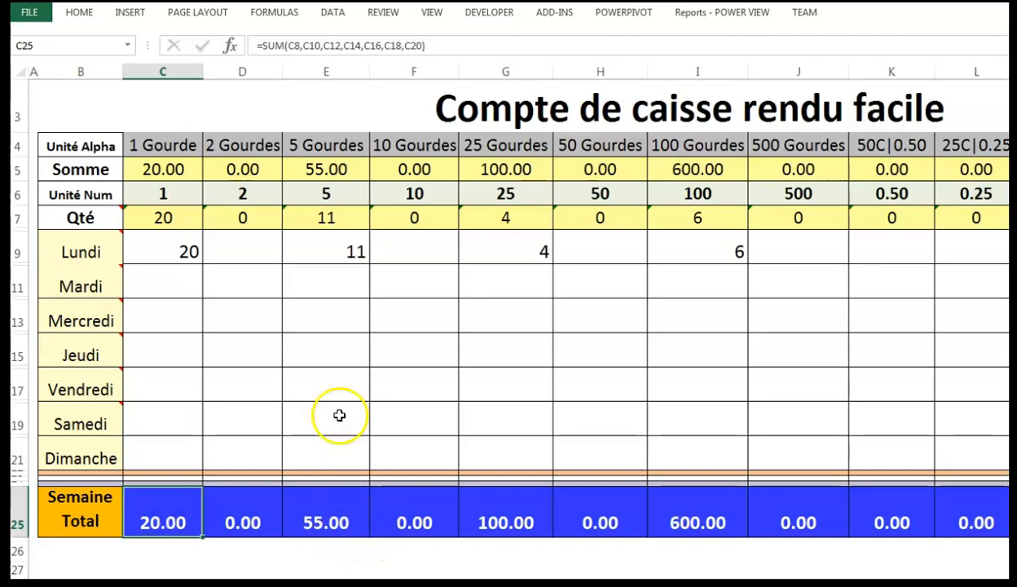
left_click(327, 231)
left_click(327, 512)
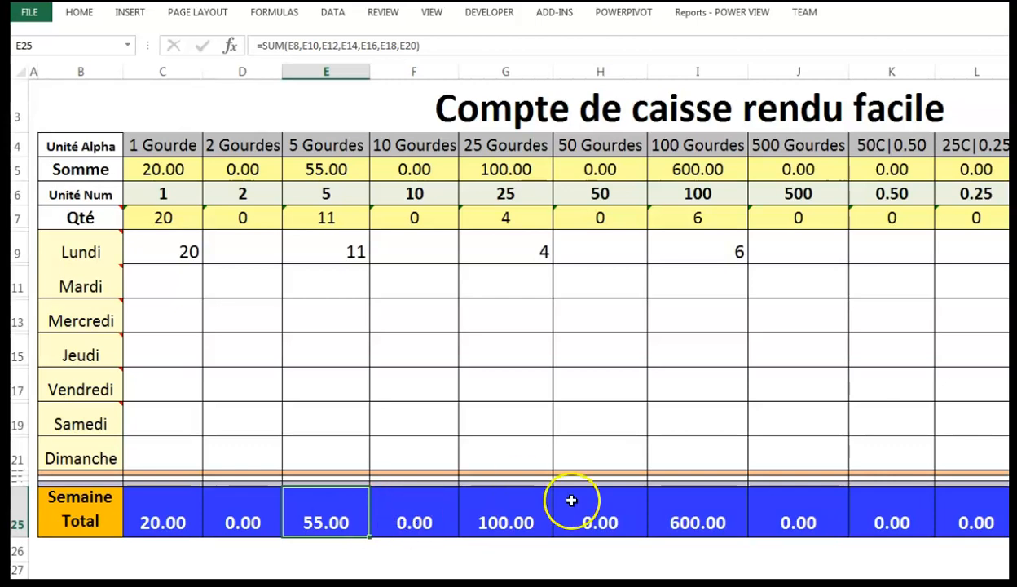
left_click(504, 531)
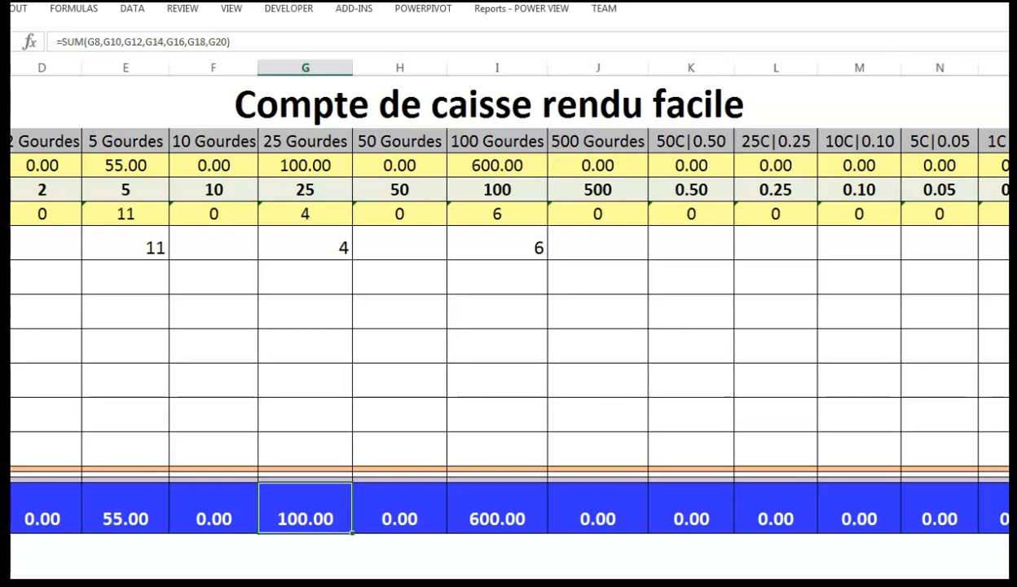
Step: Examine Lundi's Jour Total formula and the overall weekly total formula
scroll(505, 302, "right", 3)
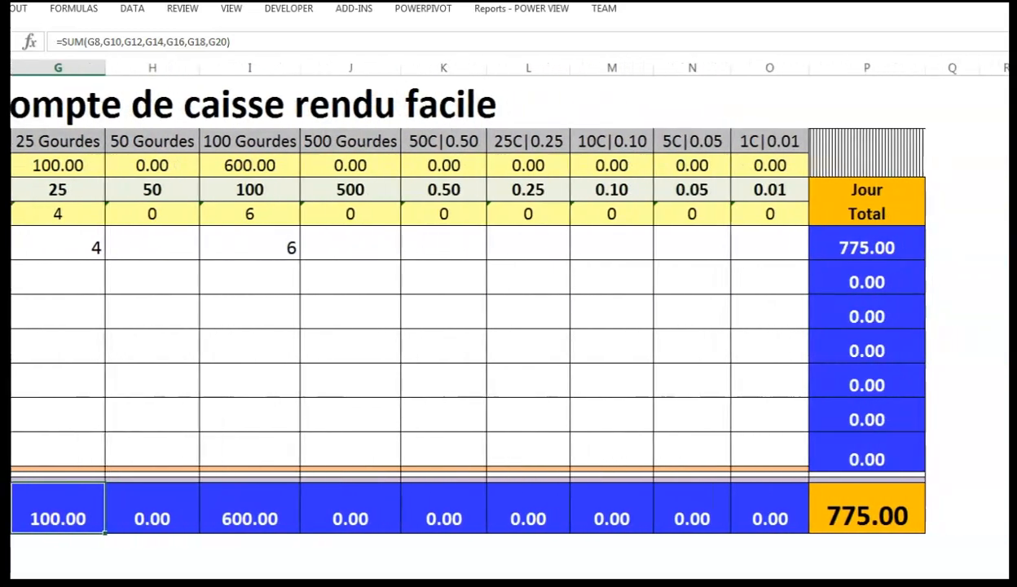
left_click(820, 238)
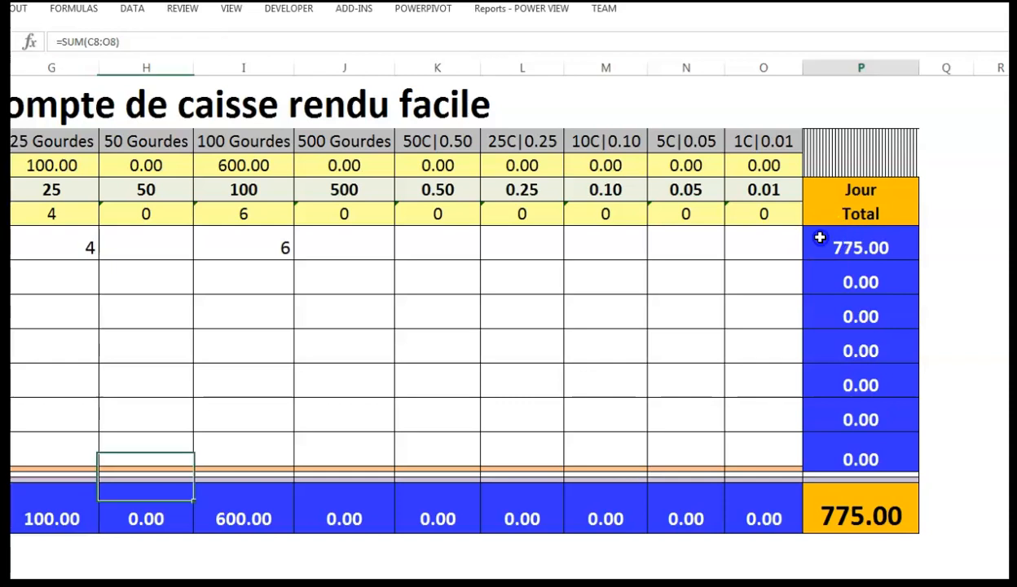
left_click(855, 243)
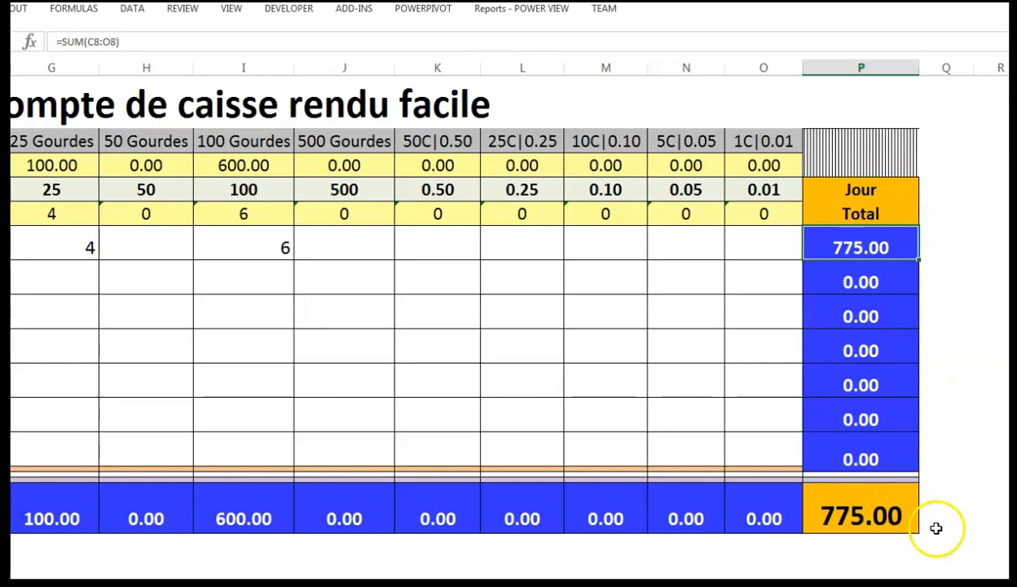
left_click(877, 526)
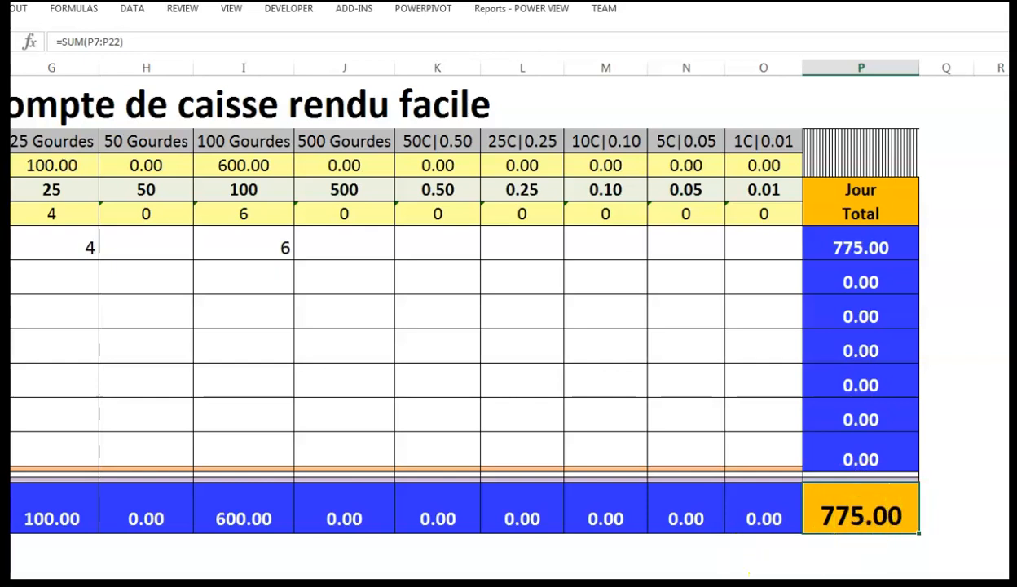
scroll(495, 326, "left", 3)
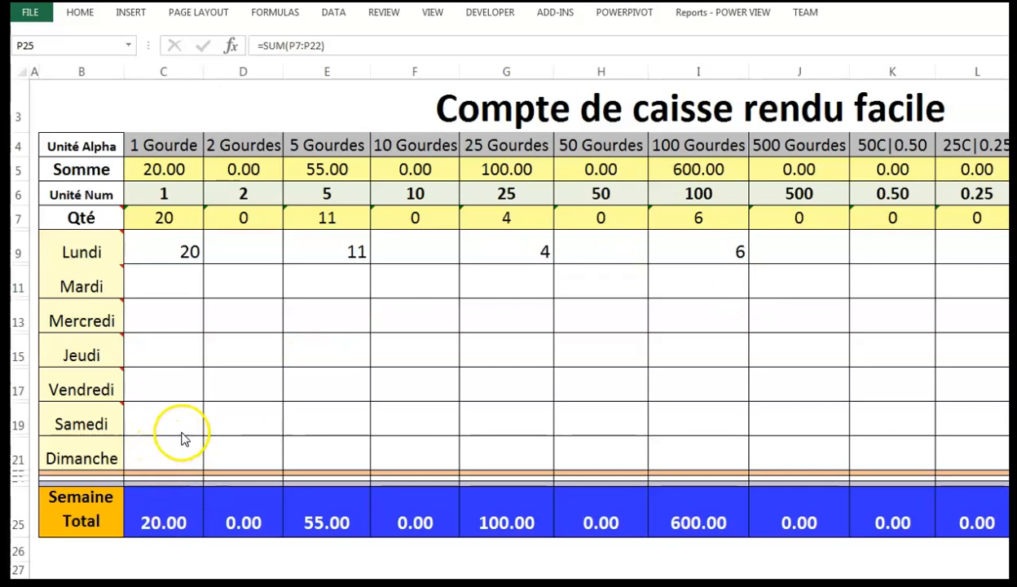
left_click(211, 259)
left_click(297, 272)
left_click(192, 250)
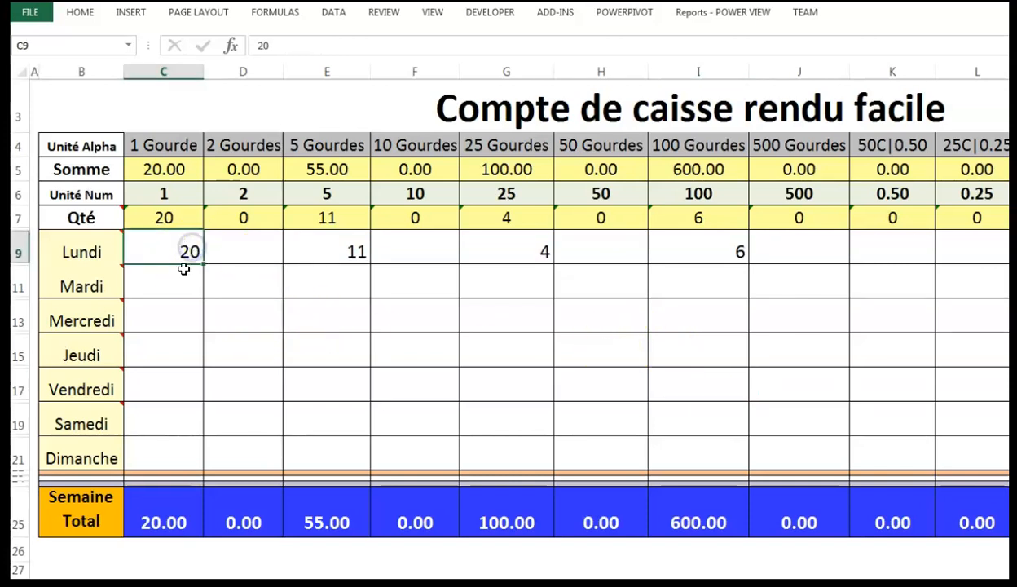
left_click(180, 275)
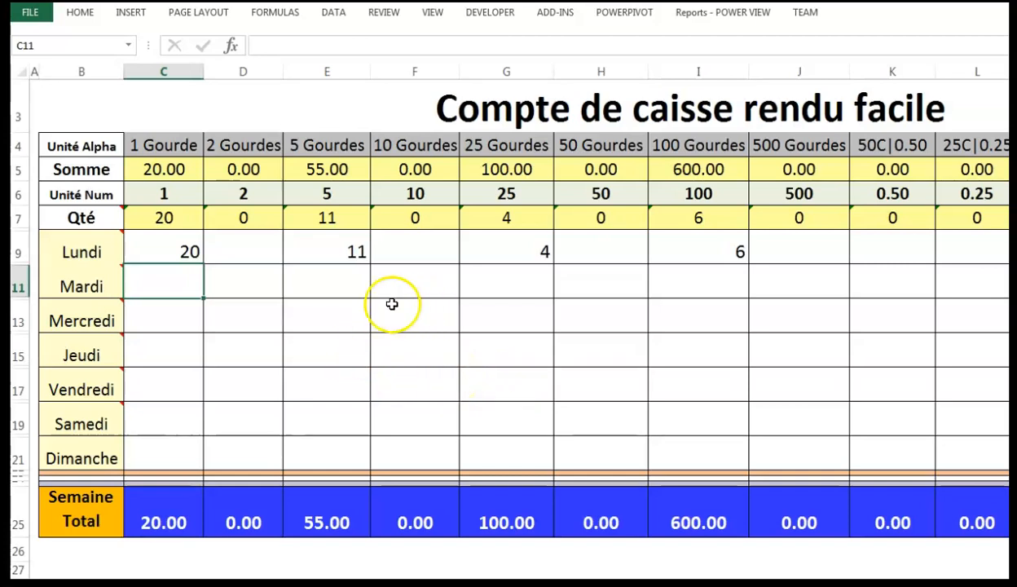
left_click(626, 283)
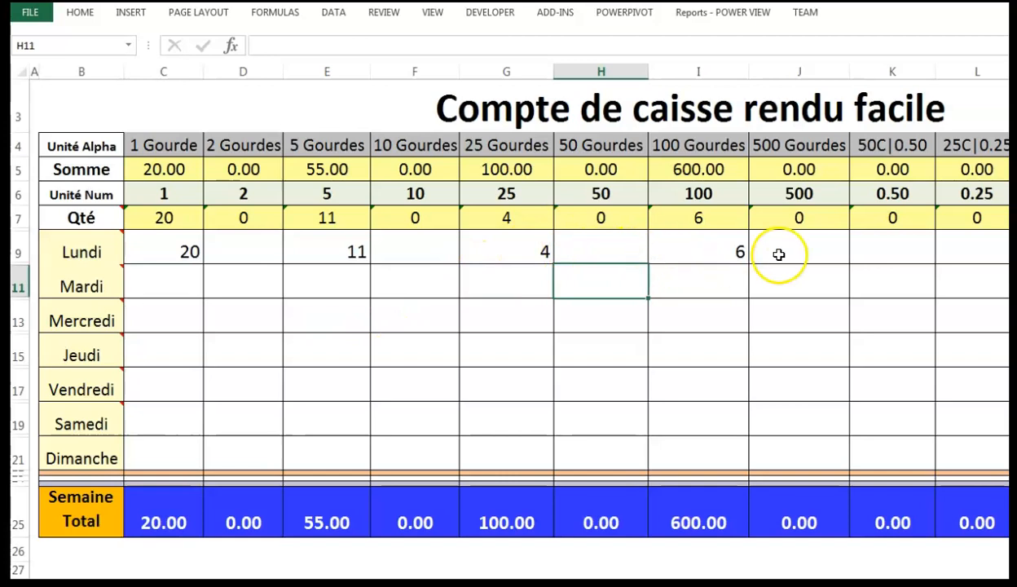
Step: Enter Lundi quantities of 7 in the 50C|0.50 column and 6 in the 25C|0.25 column
left_click(887, 246)
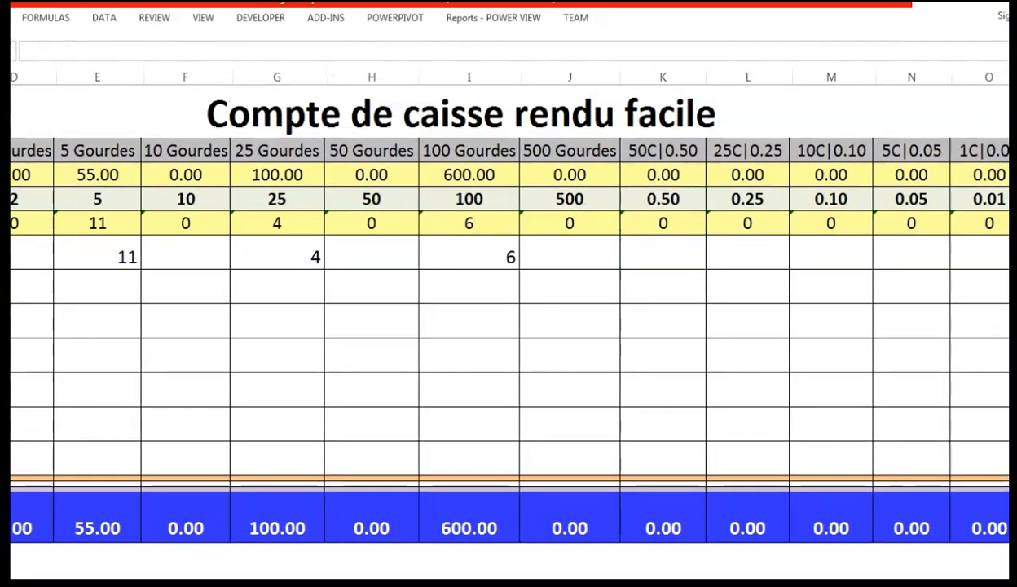
left_click(662, 252)
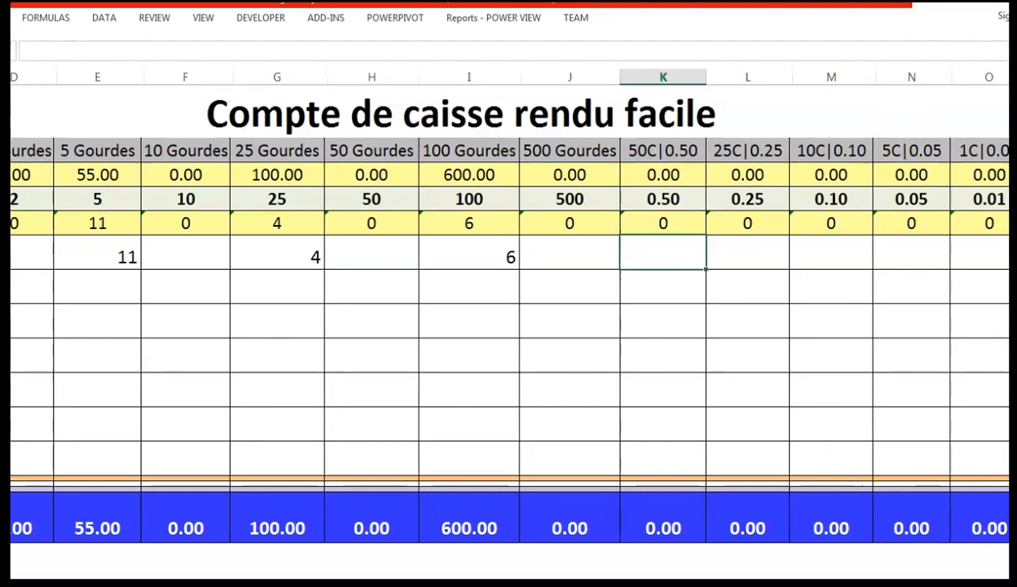
scroll(489, 326, "right", 3)
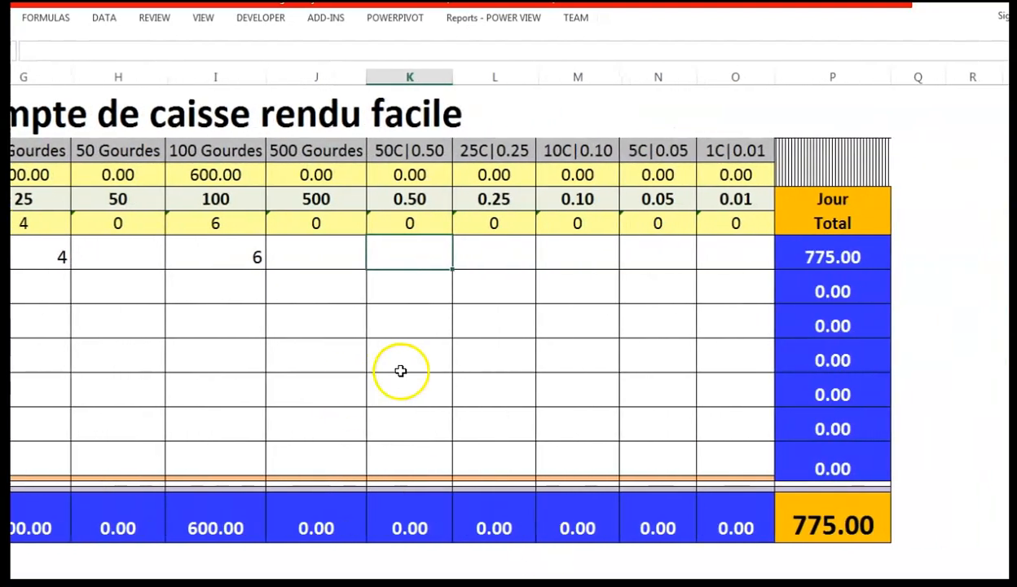
left_click(429, 259)
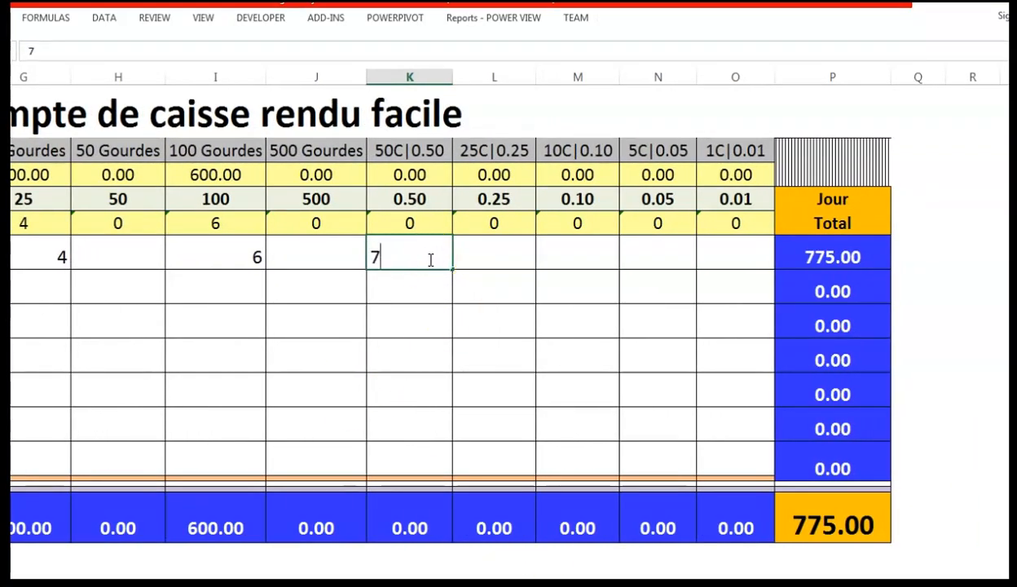
left_click(489, 243)
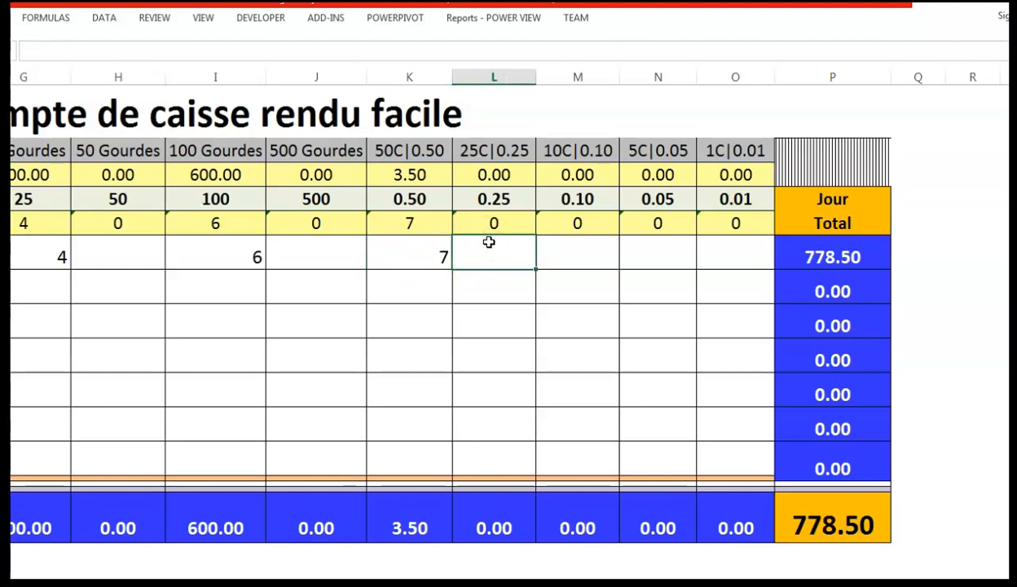
type("6")
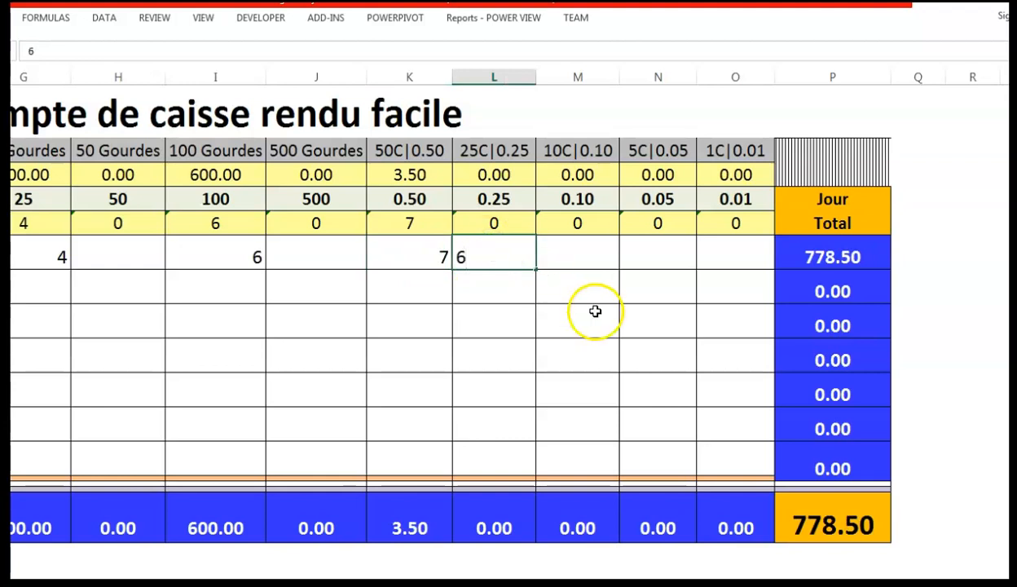
Step: Enter Lundi quantities of 5 in the 5C|0.05 column and 36 in the 1C|0.01 column
left_click(647, 247)
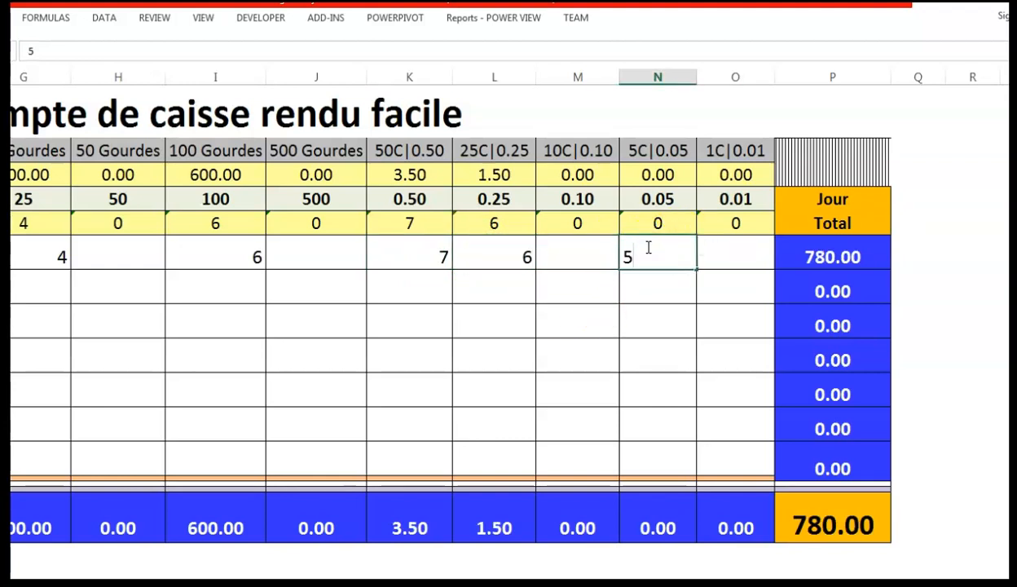
left_click(736, 247)
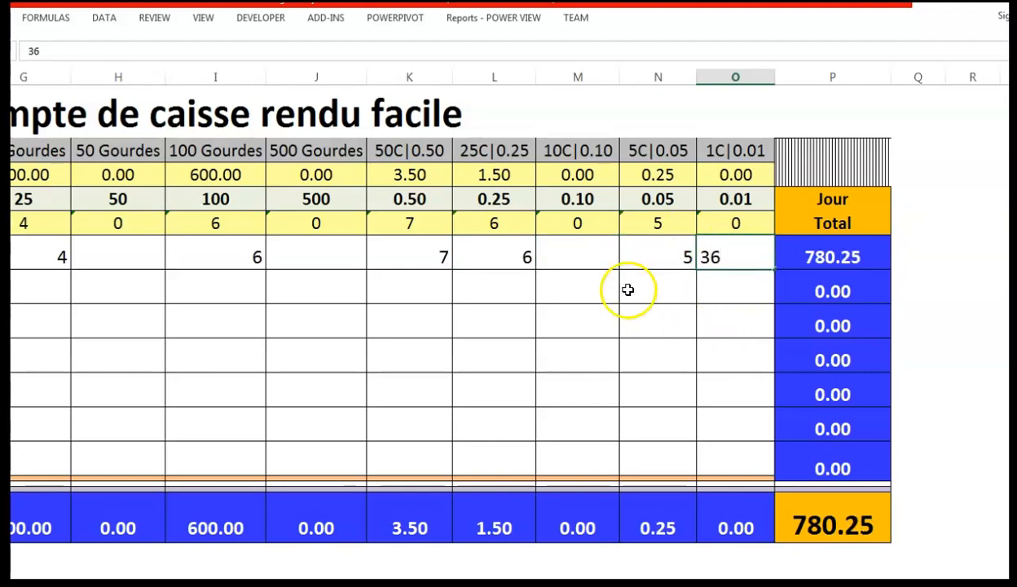
left_click(590, 320)
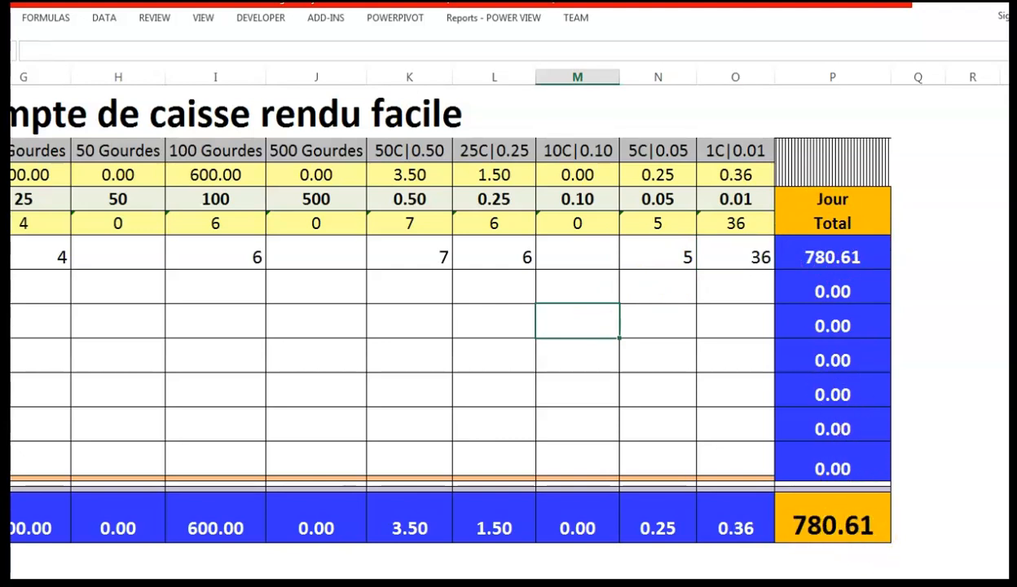
Step: Highlight the 1 Gourde column from its Somme cell down to the Dimanche row
scroll(555, 131, "left", 3)
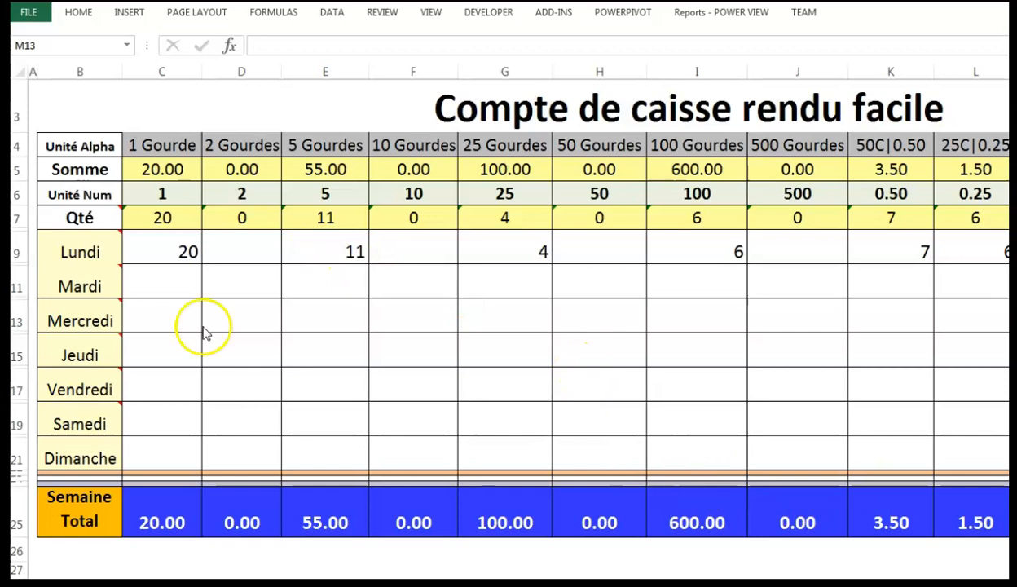
left_click(180, 242)
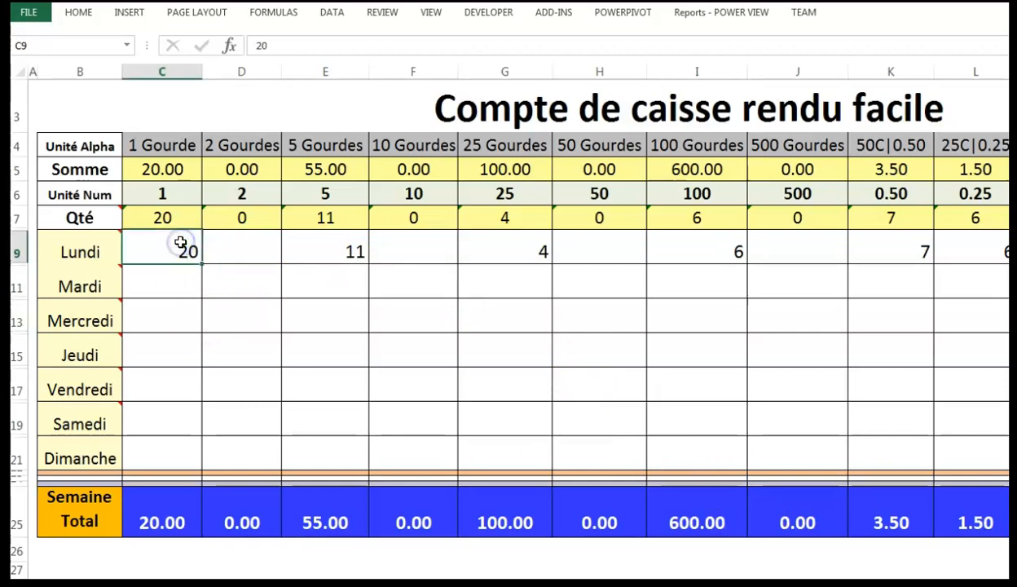
left_click_drag(173, 169, 193, 453)
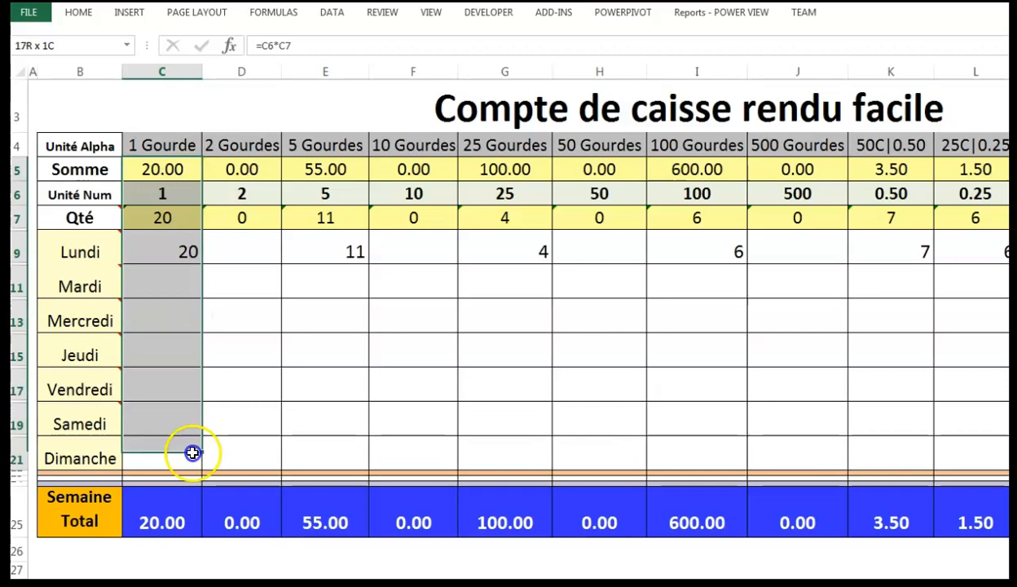
left_click(274, 406)
Step: Clear all Lundi quantities from the 1 Gourde column through the 1C|0.01 column and check the totals
left_click_drag(154, 252, 958, 251)
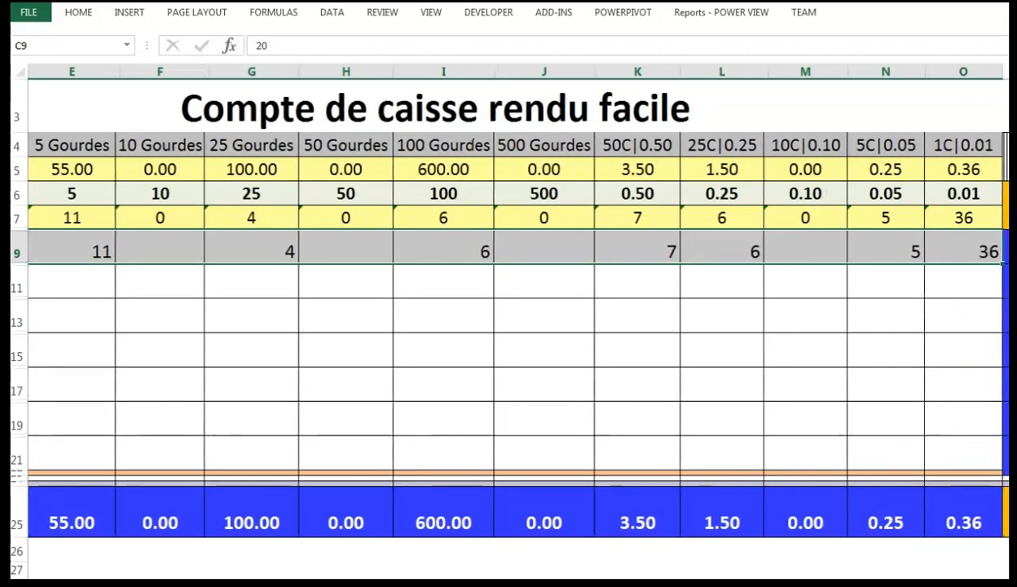
key("Delete")
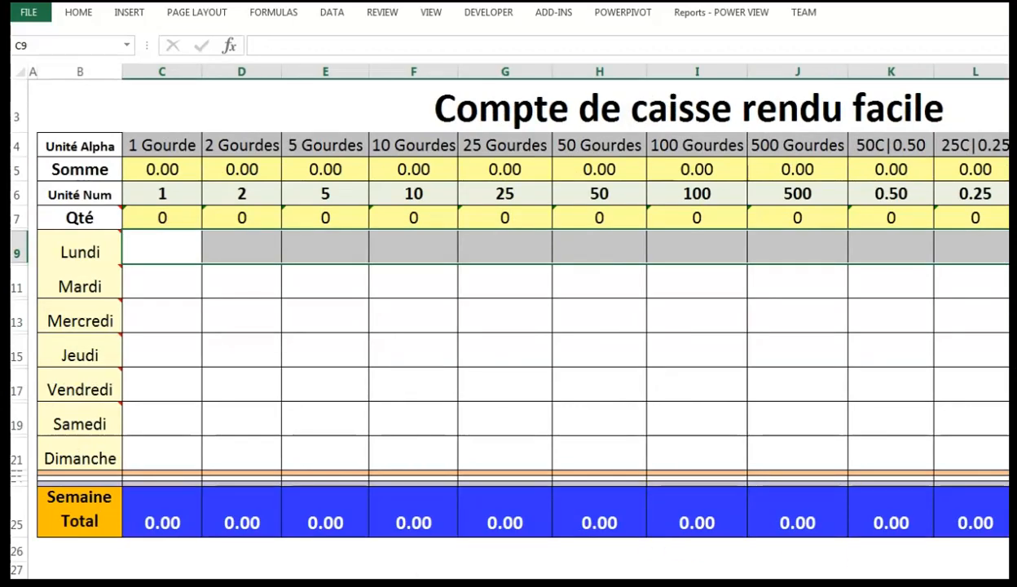
scroll(505, 326, "right", 3)
scroll(506, 326, "left", 3)
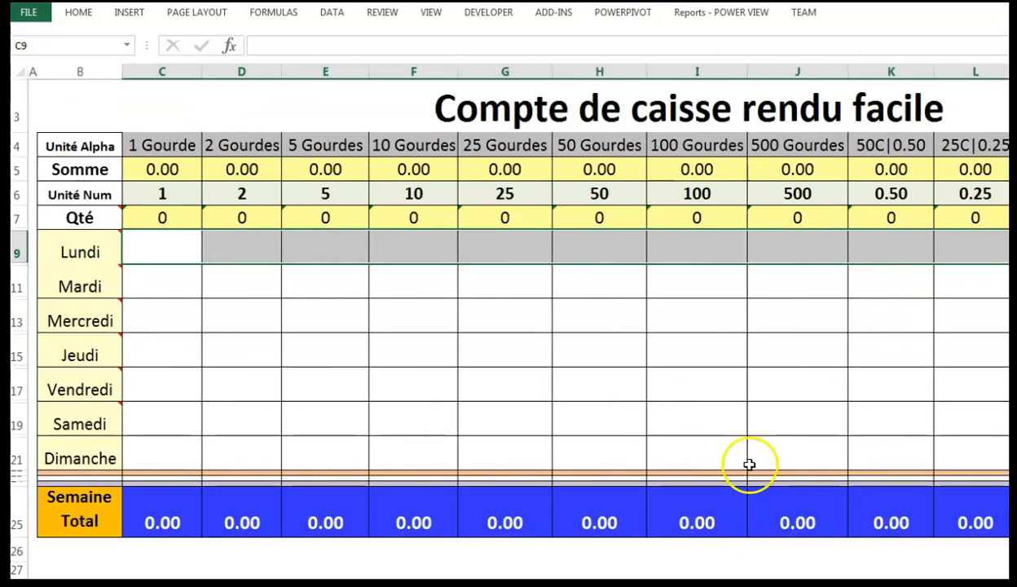
Step: Highlight the 2 Gourdes entry cells from Lundi to Dimanche, followed by only Lundi to Vendredi
left_click(266, 285)
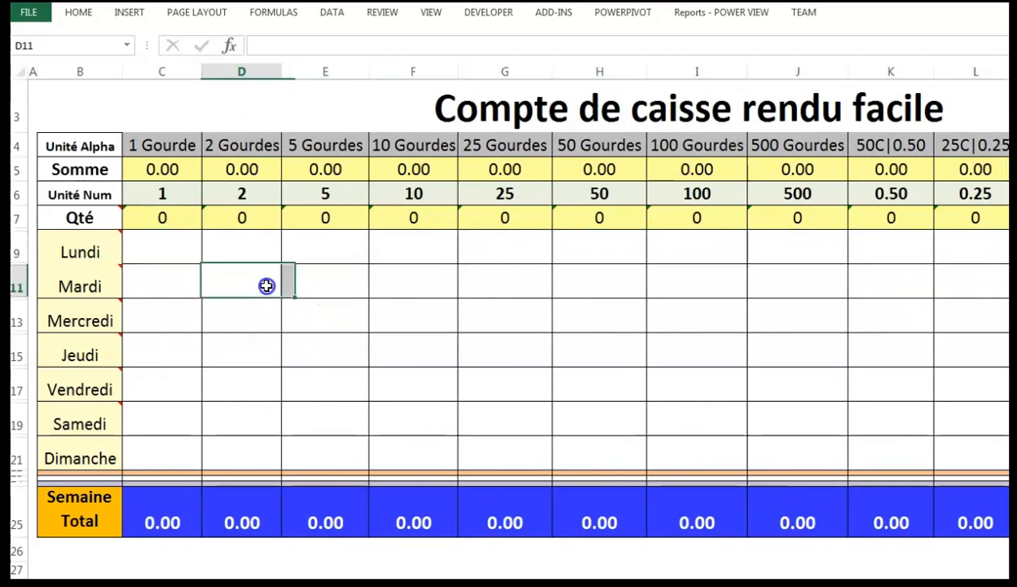
left_click_drag(263, 243, 258, 450)
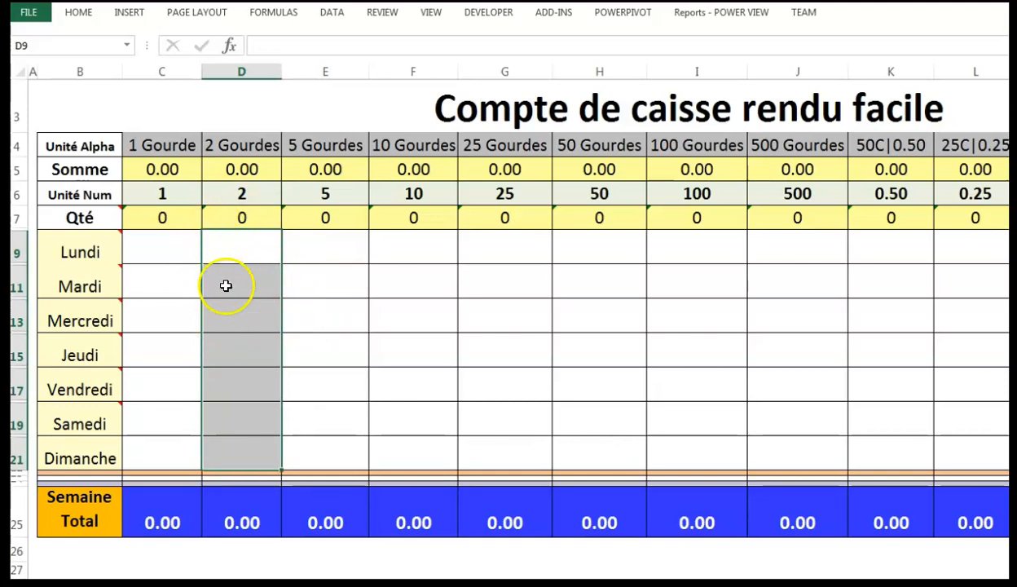
left_click_drag(257, 242, 265, 375)
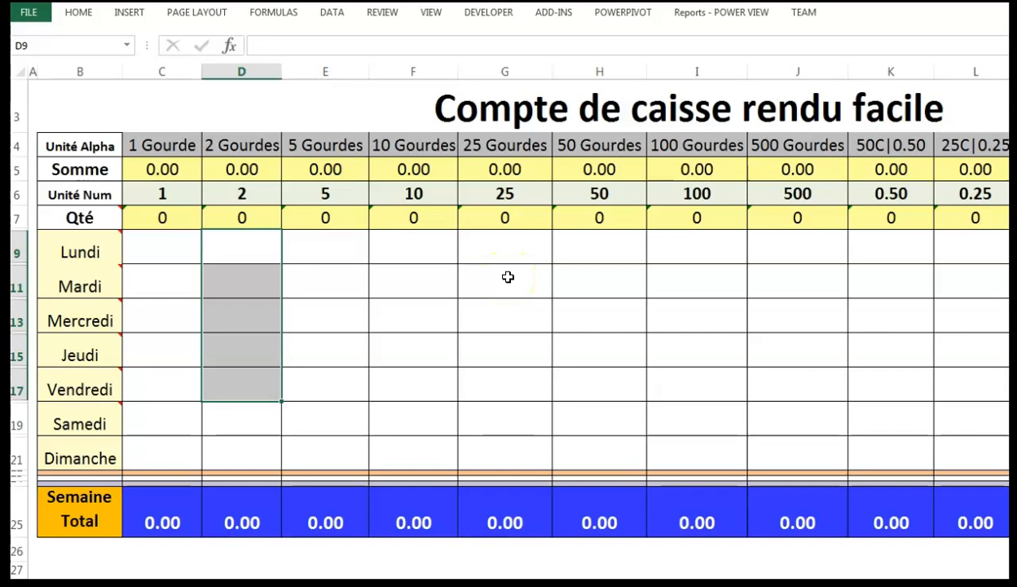
Step: Try renaming the 1 Gourde and 2 Gourdes headers to 1 Dollar and 2 Dollar, and undo both changes
left_click(156, 144)
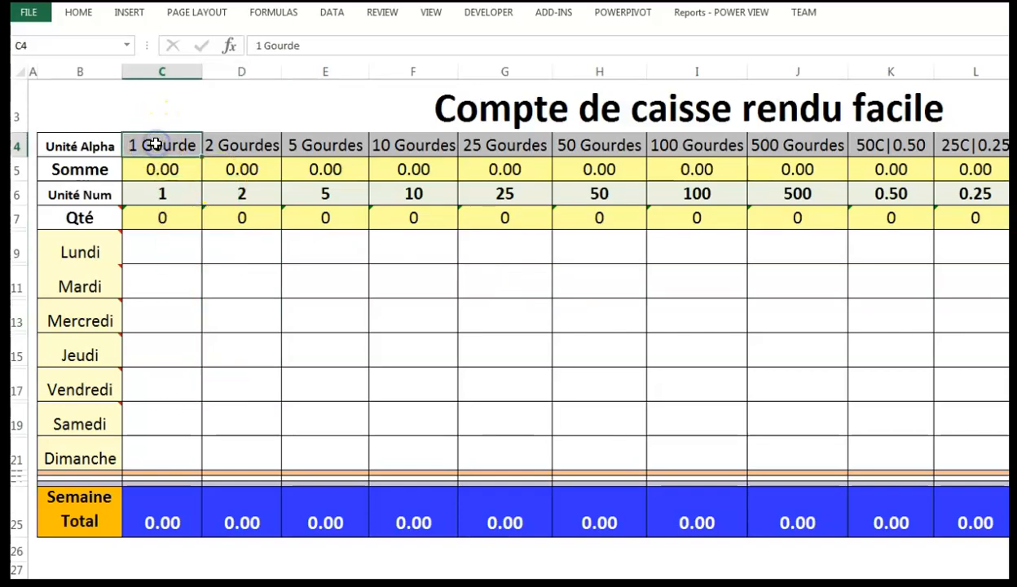
left_click_drag(264, 47, 311, 48)
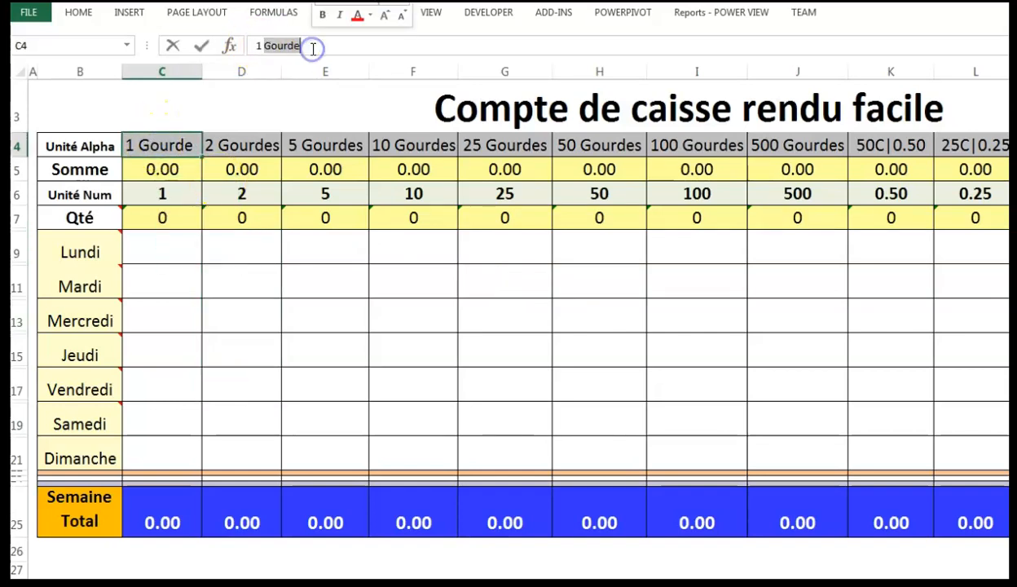
type("Dolla")
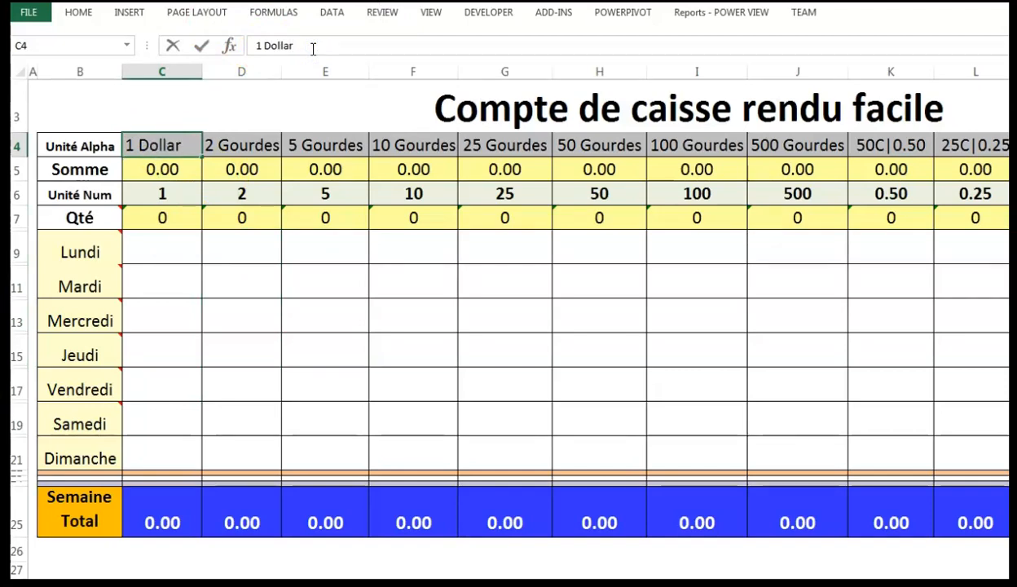
left_click(219, 144)
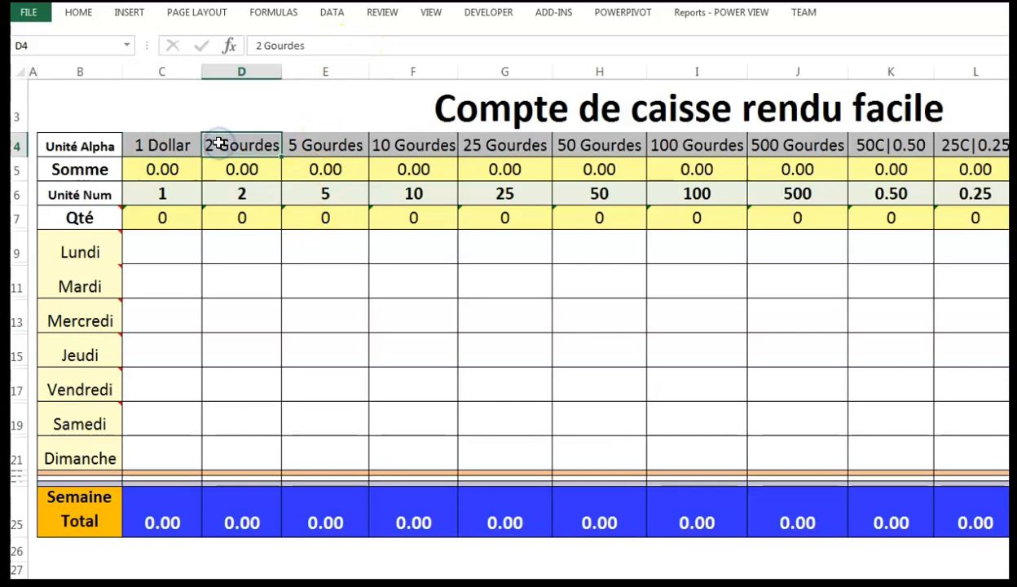
double_click(277, 45)
type("Dollar")
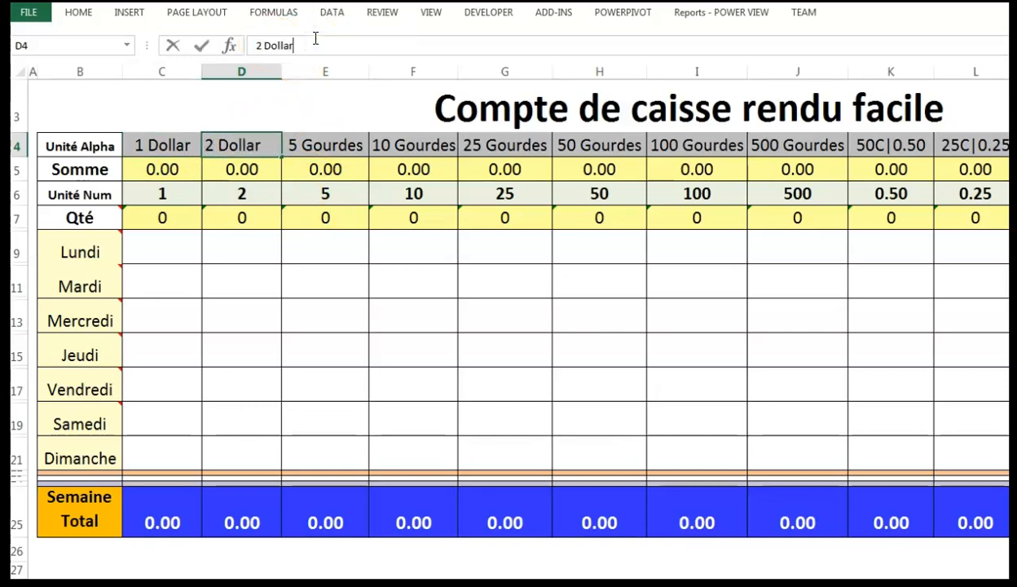
left_click(258, 257)
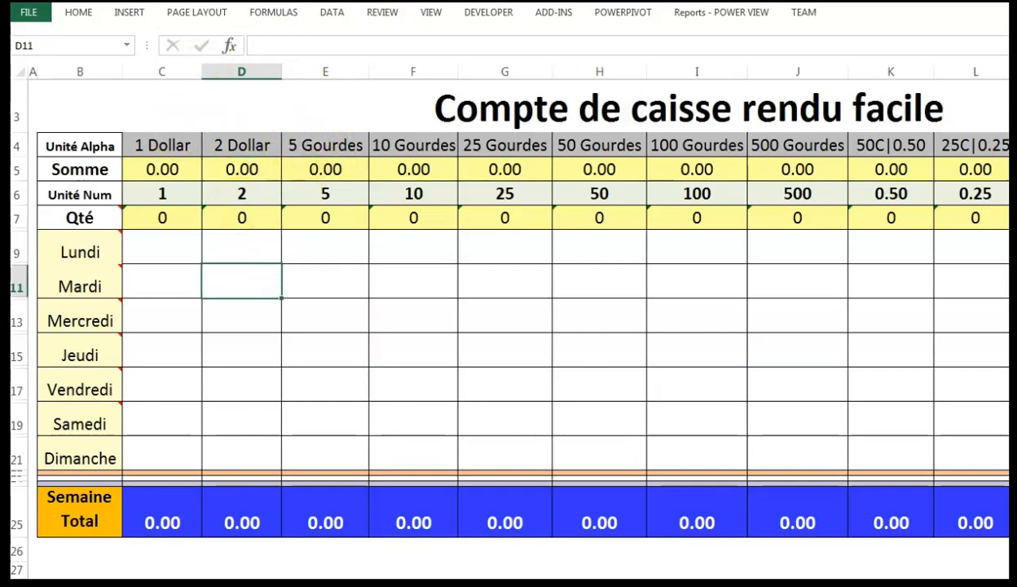
key("ctrl+z")
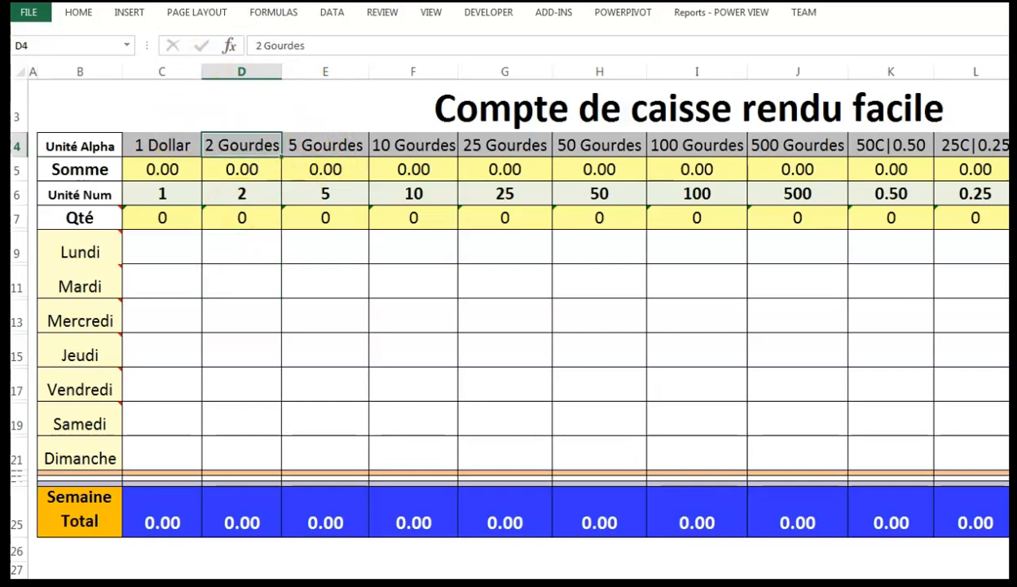
key("ctrl+z")
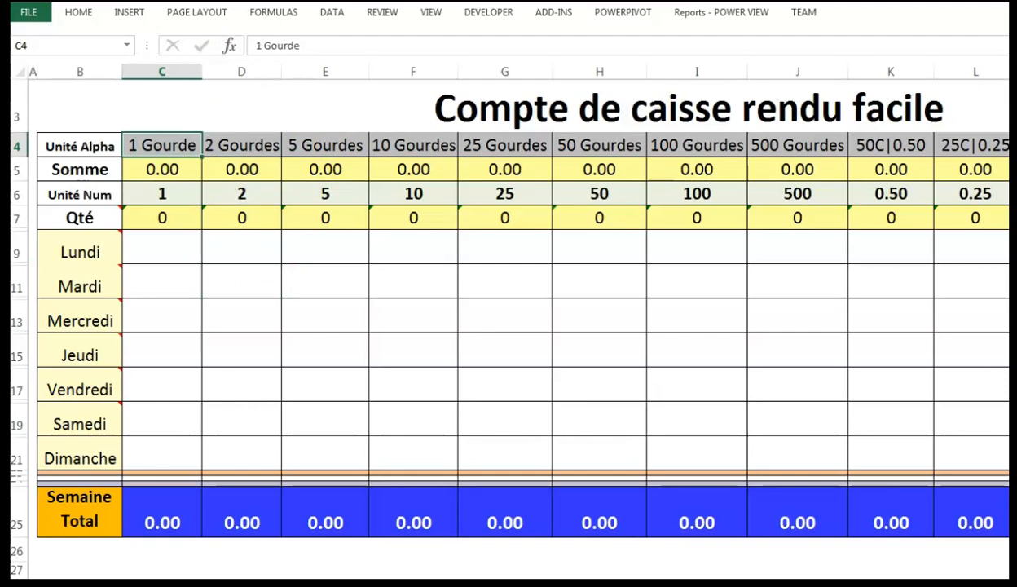
Step: Enter Lundi quantities of 5, 3 and 2 in the 1 Gourde, 2 Gourdes and 10 Gourdes columns
left_click(178, 250)
left_click_drag(169, 260, 169, 266)
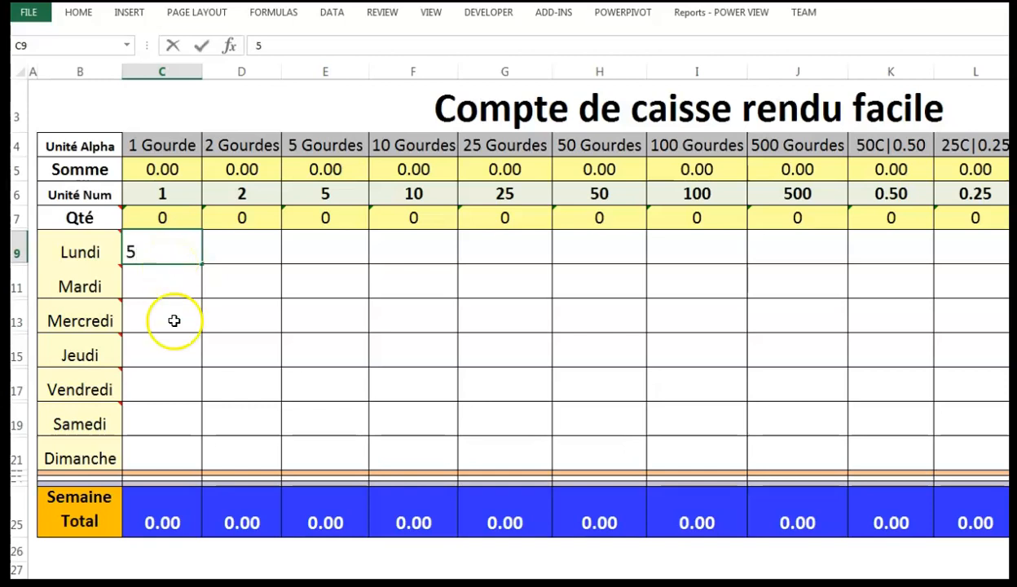
left_click(248, 252)
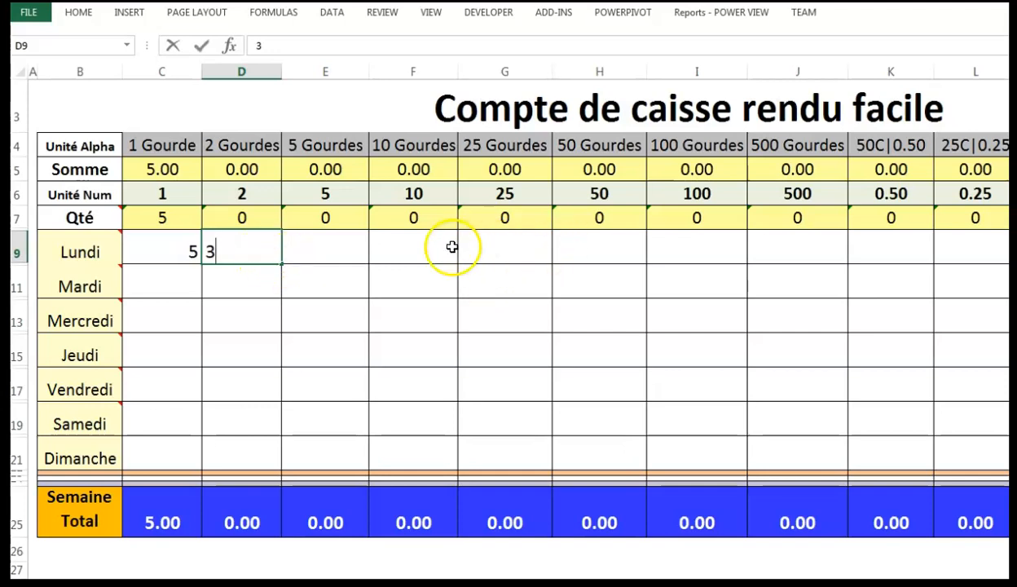
left_click(404, 249)
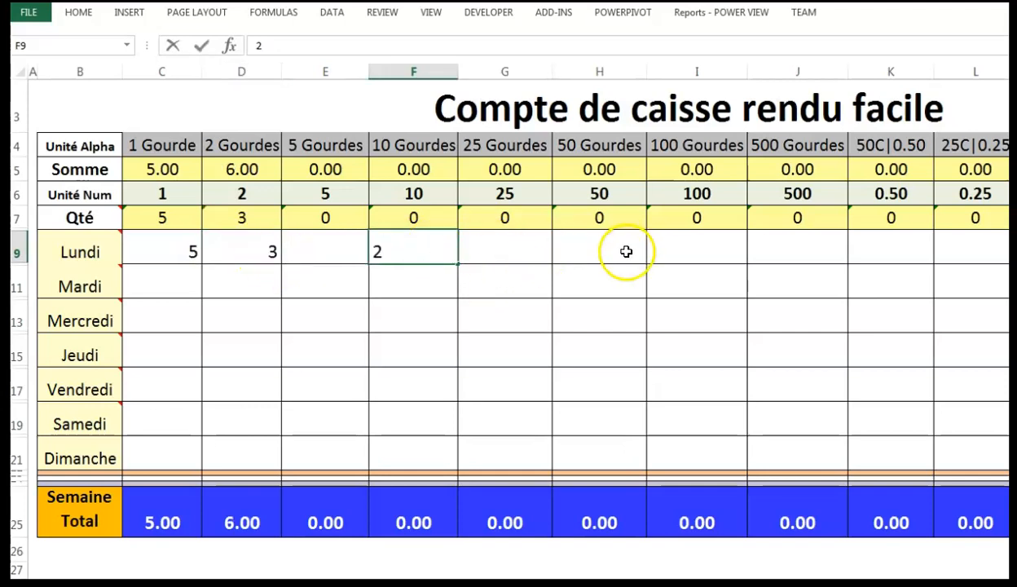
Step: Enter a Lundi quantity of 1 in the 50 Gourdes column and clear the misplaced Mardi entry below it
left_click(599, 268)
type("1")
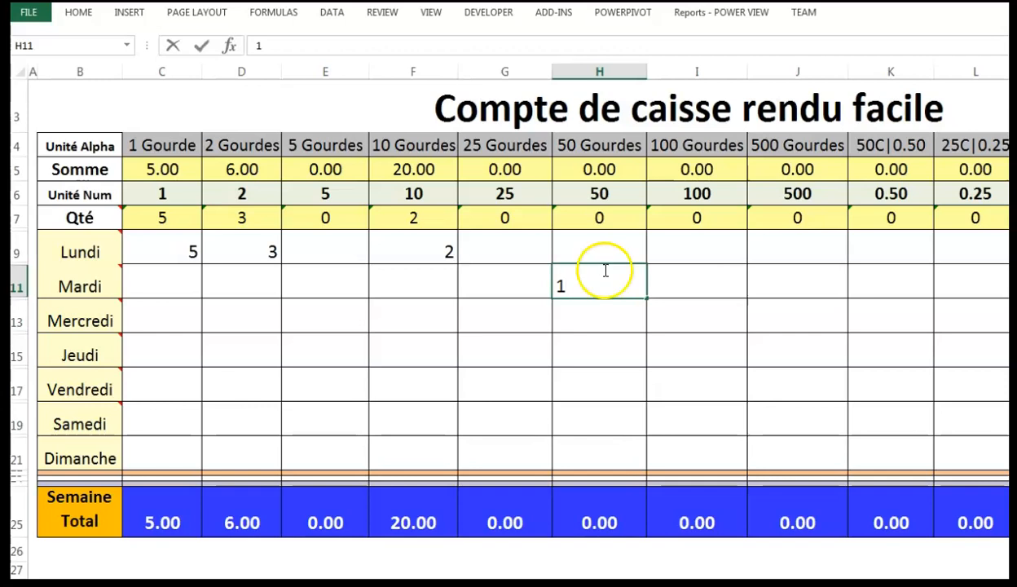
left_click(597, 245)
type("1")
left_click(598, 266)
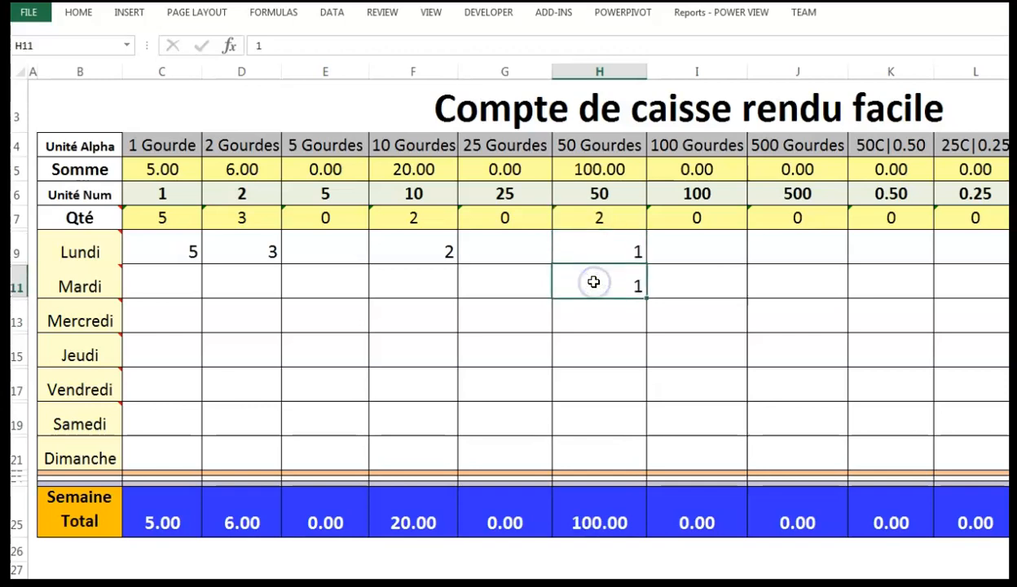
key("Delete")
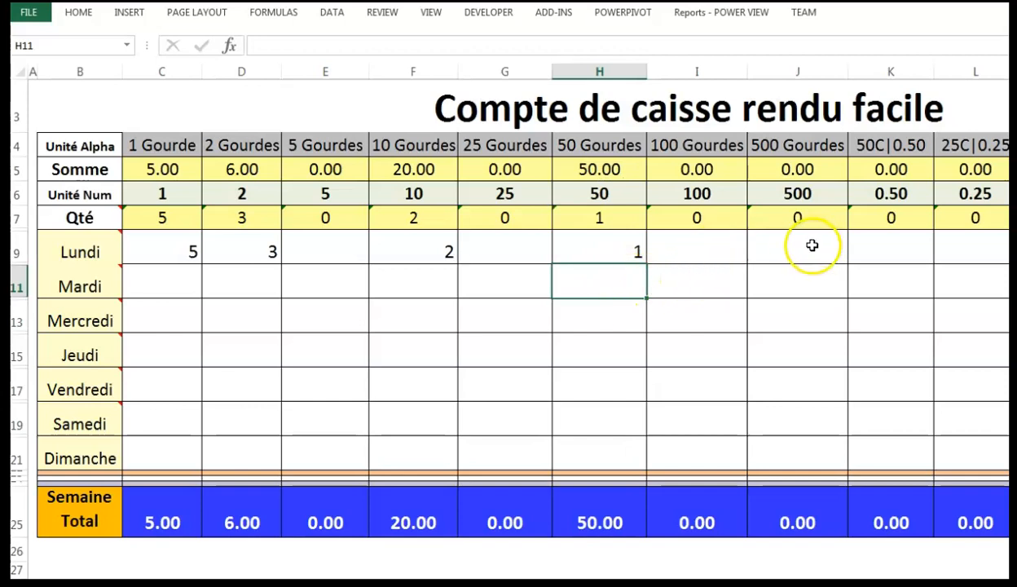
Step: Enter a Lundi quantity of 3 in the 100 Gourdes column
left_click(813, 246)
left_click(706, 241)
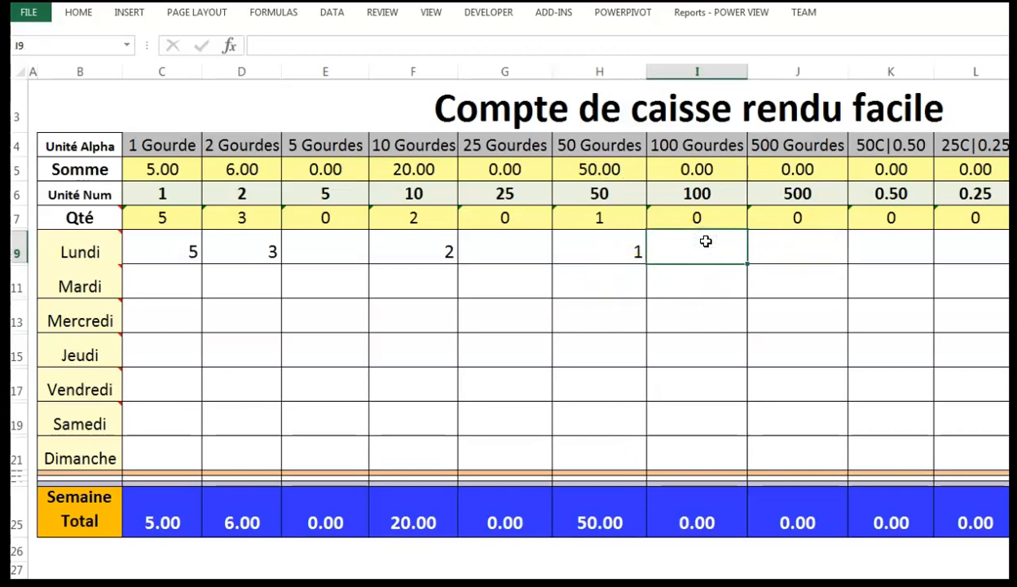
type("3")
left_click(721, 298)
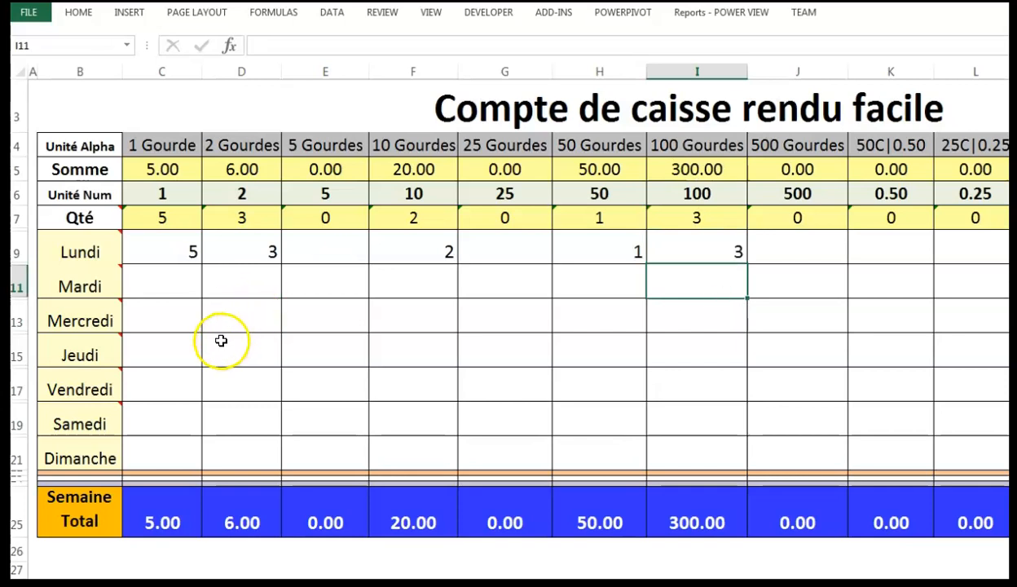
Step: Enter Mardi quantities of 8 in the 1 Gourde column and 11 in the 5 Gourdes column
left_click(177, 282)
left_click(195, 354)
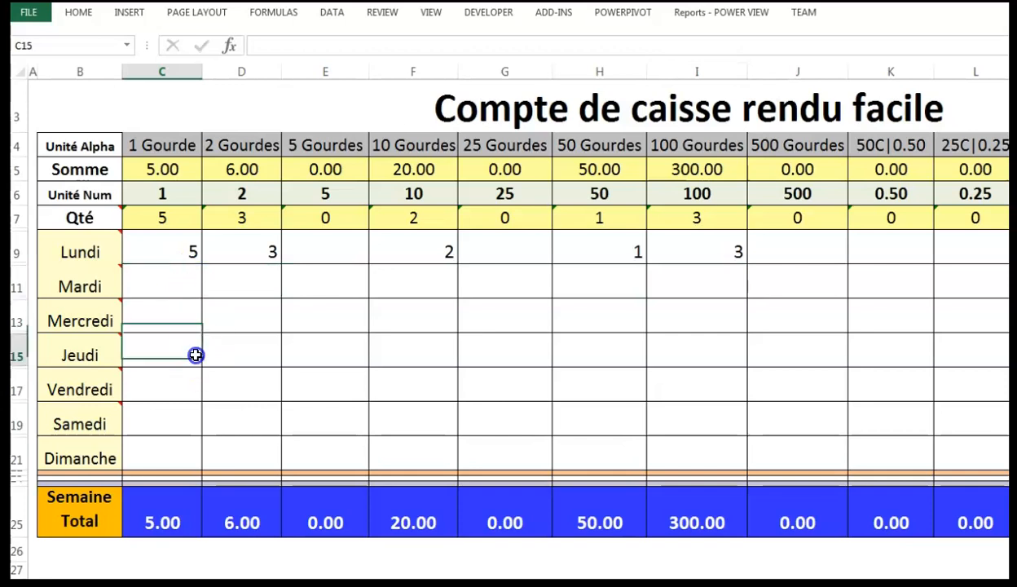
left_click(169, 286)
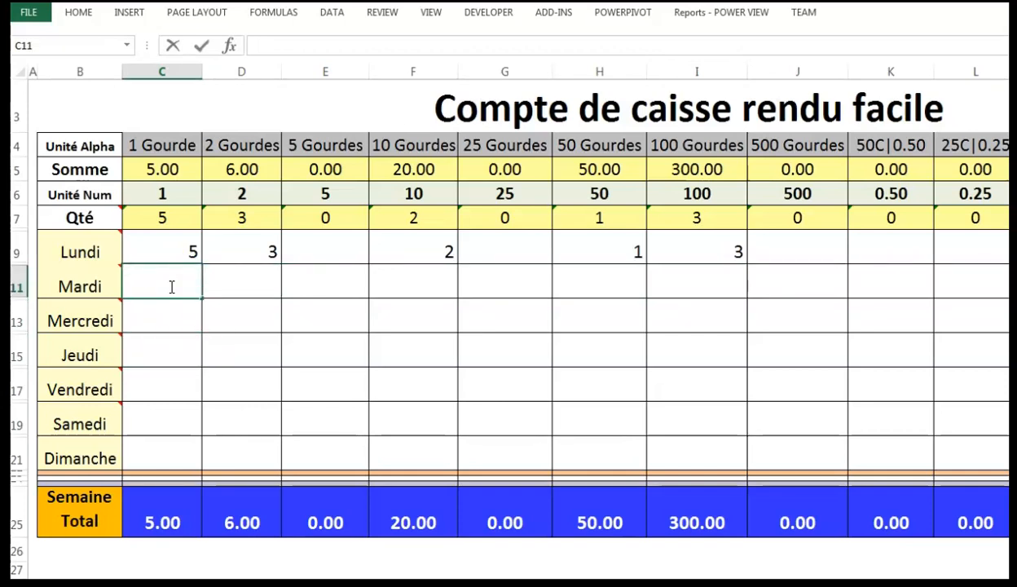
type("8")
left_click_drag(180, 305, 346, 273)
left_click(345, 272)
left_click(340, 285)
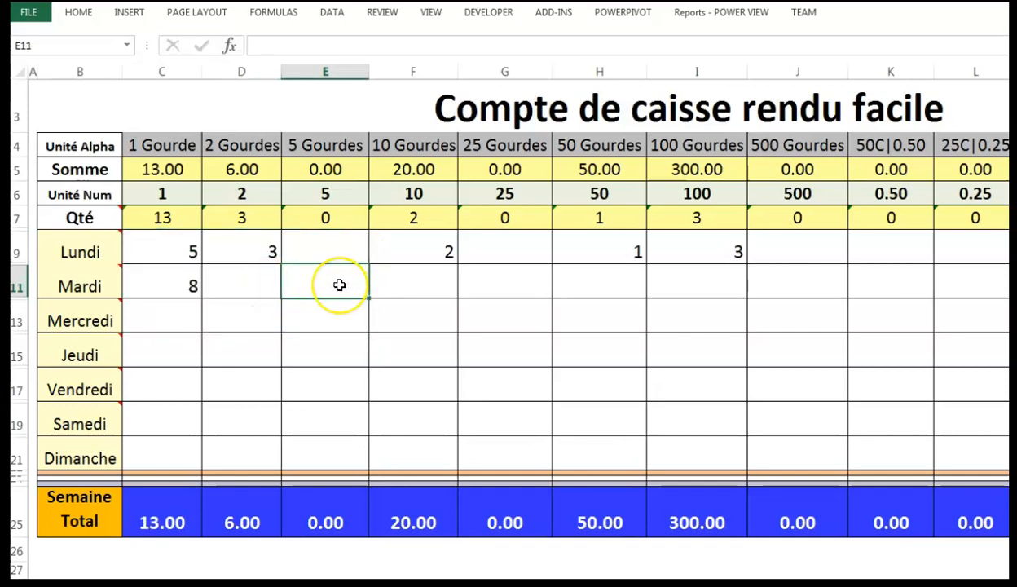
type("11")
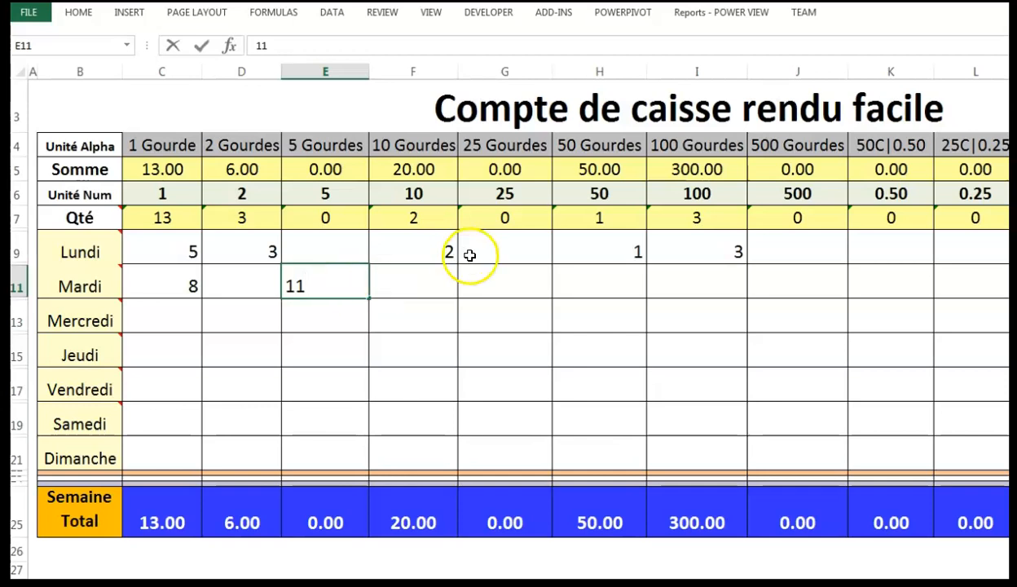
Step: Enter Mardi quantities of 5 in the 25 Gourdes column and 2 in the 100 Gourdes column
left_click(523, 272)
left_click(534, 307)
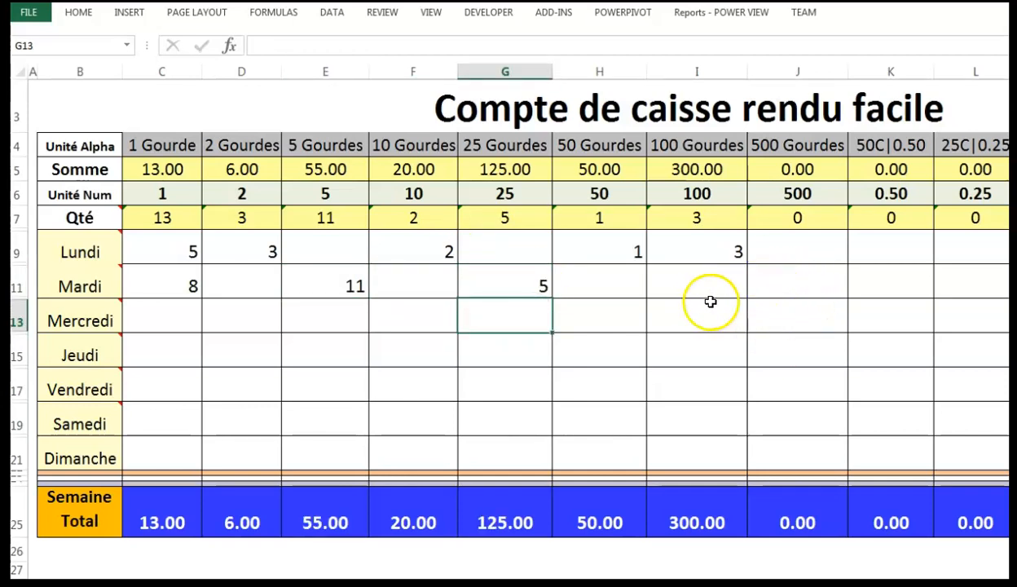
left_click(724, 268)
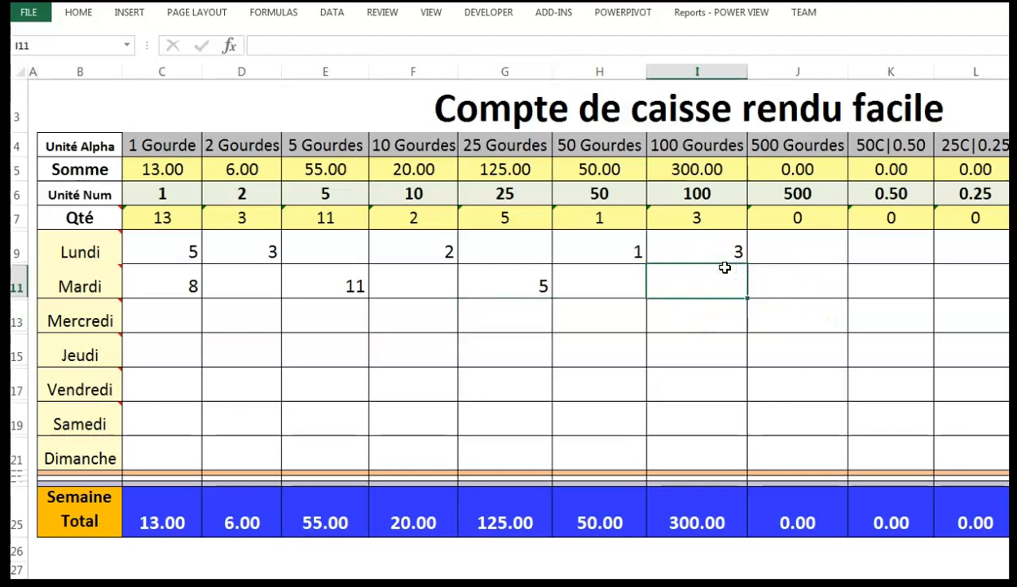
left_click(717, 329)
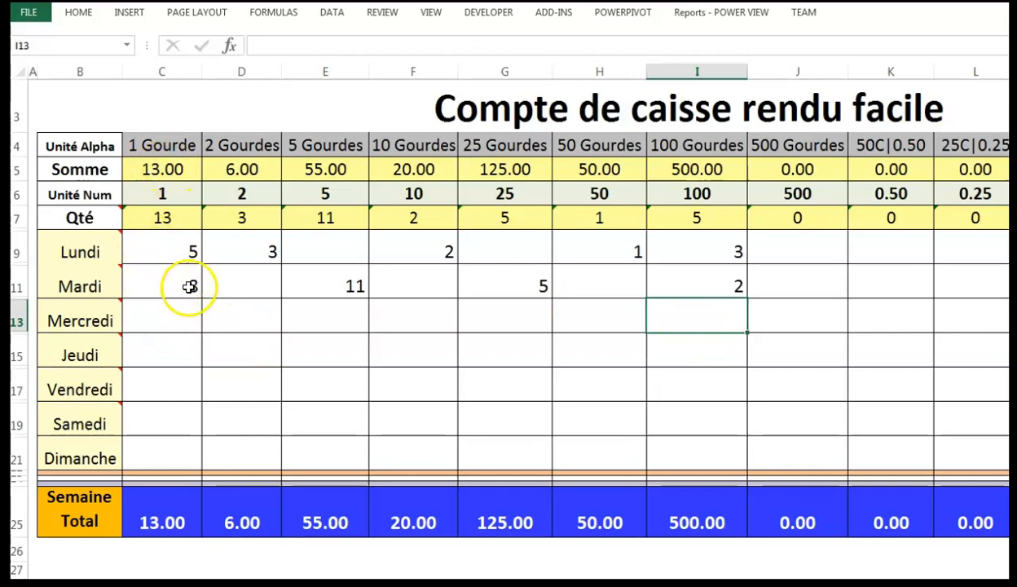
Step: Review the Somme amounts for 1, 2 and 5 Gourdes and the Qté totals for 1, 5 and 25 Gourdes
left_click(170, 168)
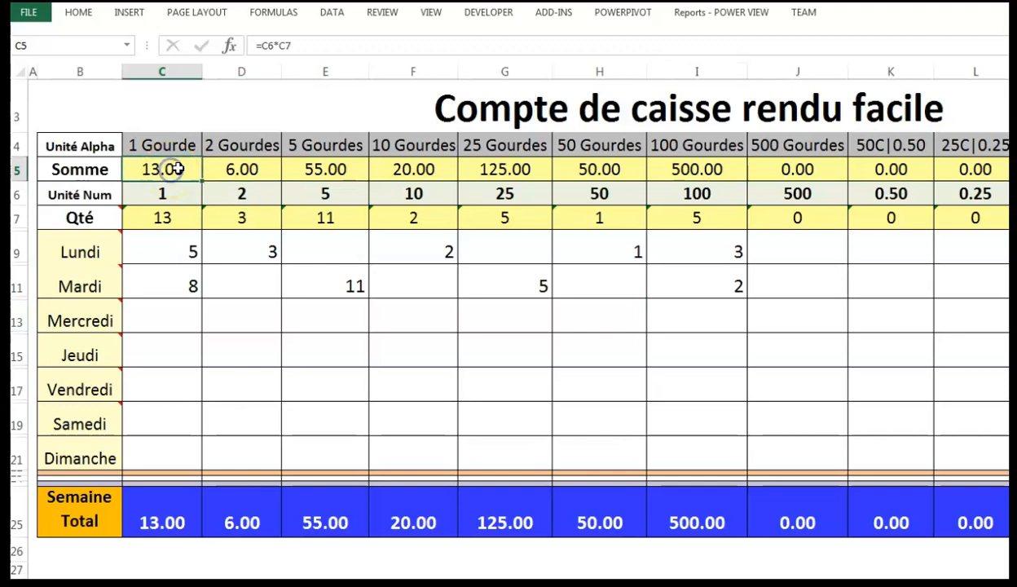
left_click(242, 170)
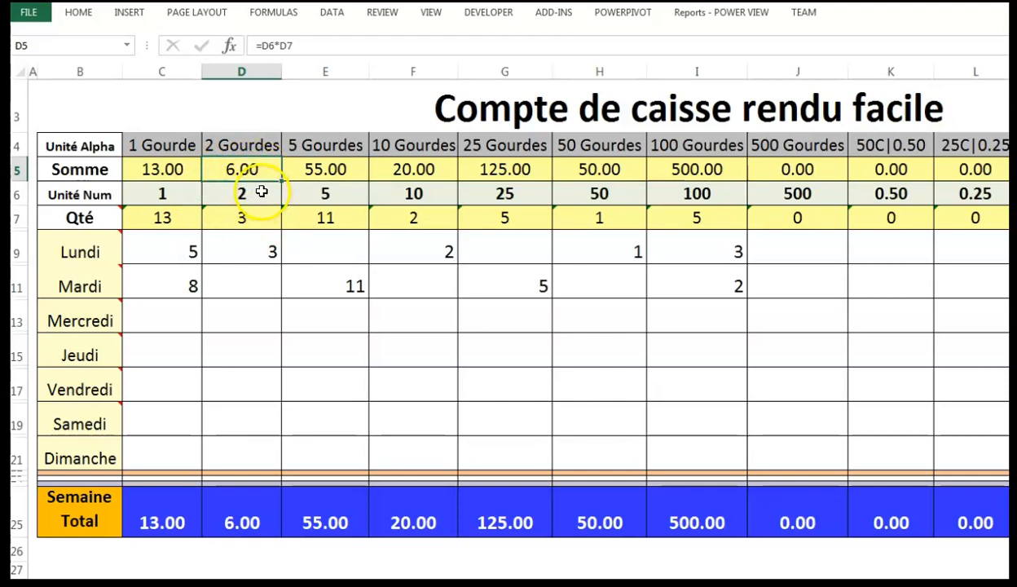
left_click(313, 161)
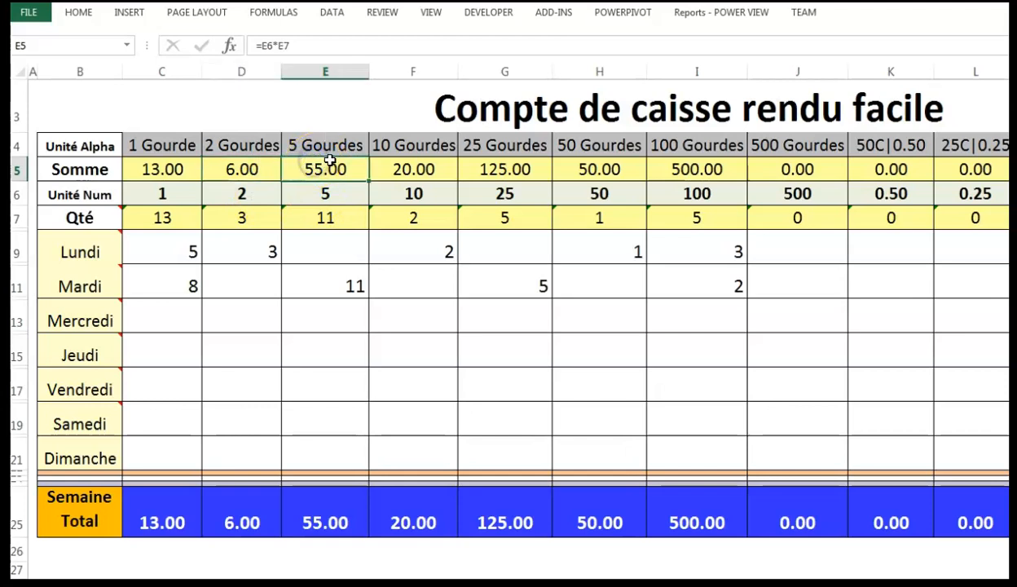
left_click(196, 288)
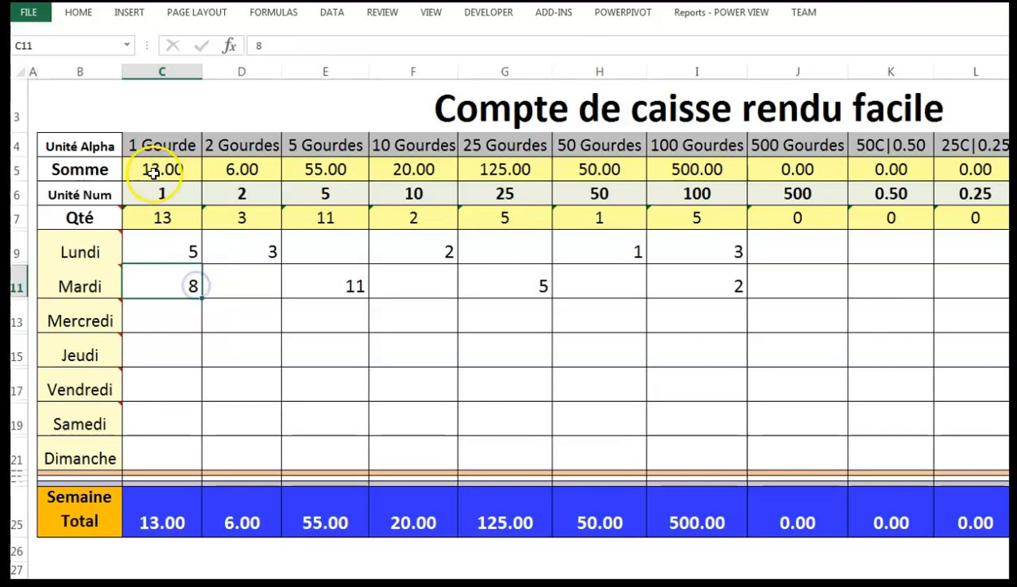
left_click(162, 224)
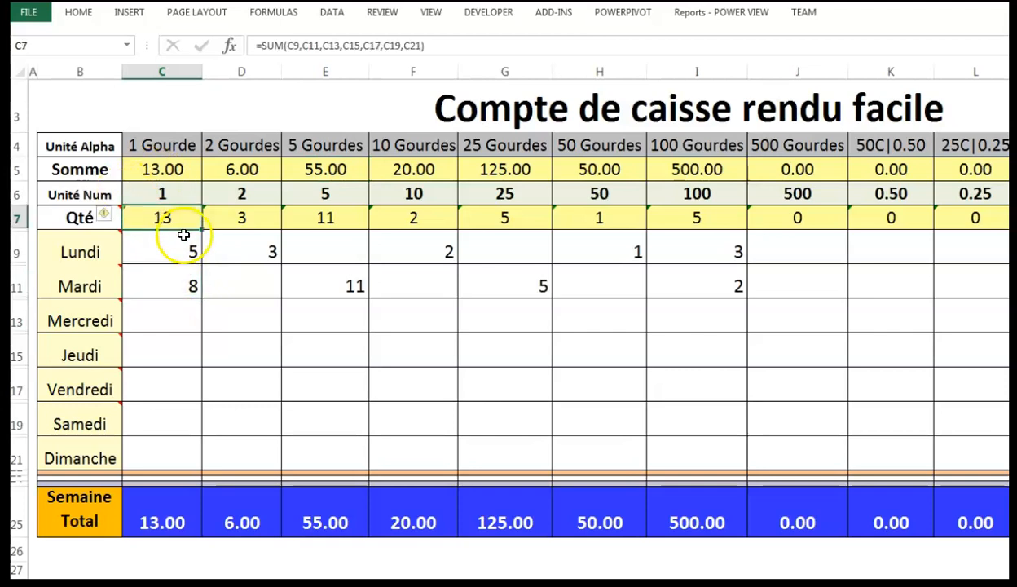
left_click(349, 224)
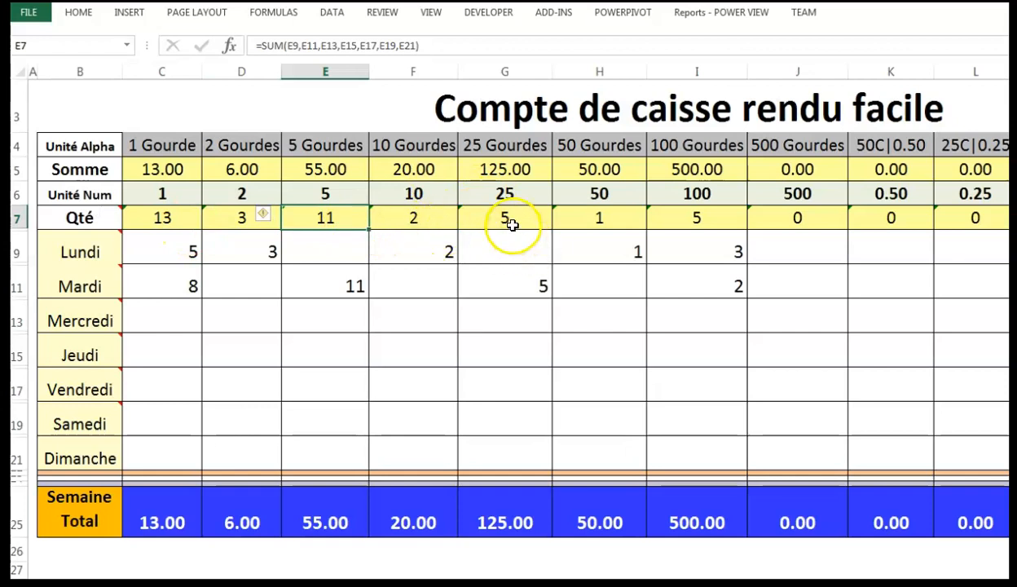
left_click_drag(524, 225, 529, 219)
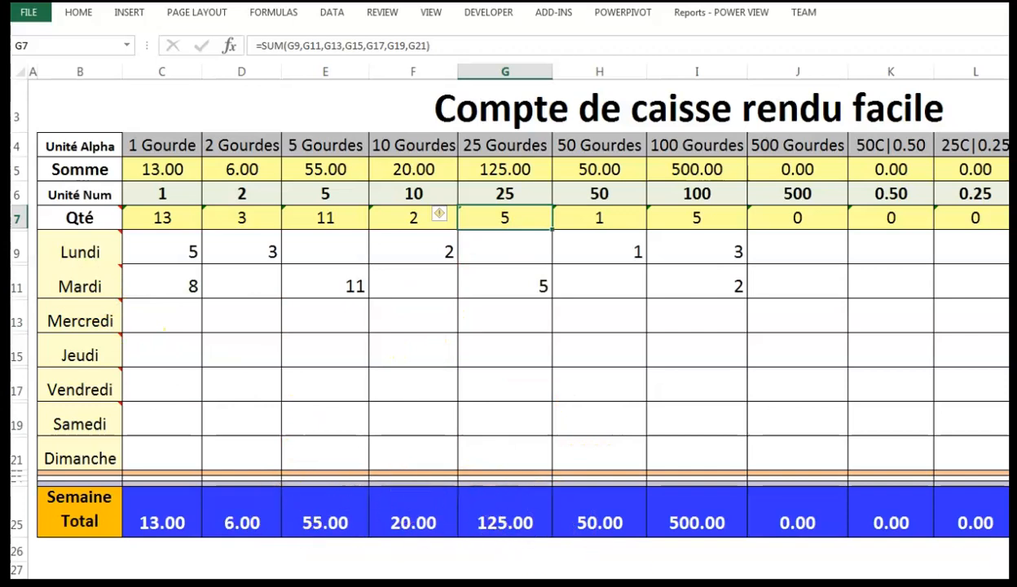
Step: Check the Jour Total cells for Lundi and Mardi and the overall weekly total
scroll(505, 326, "right", 5)
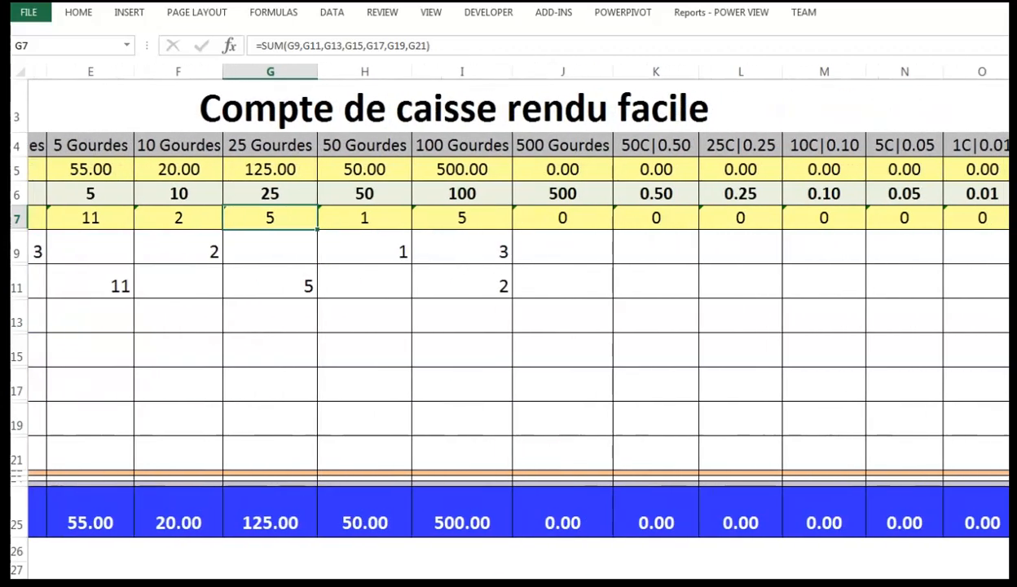
scroll(505, 326, "right", 1)
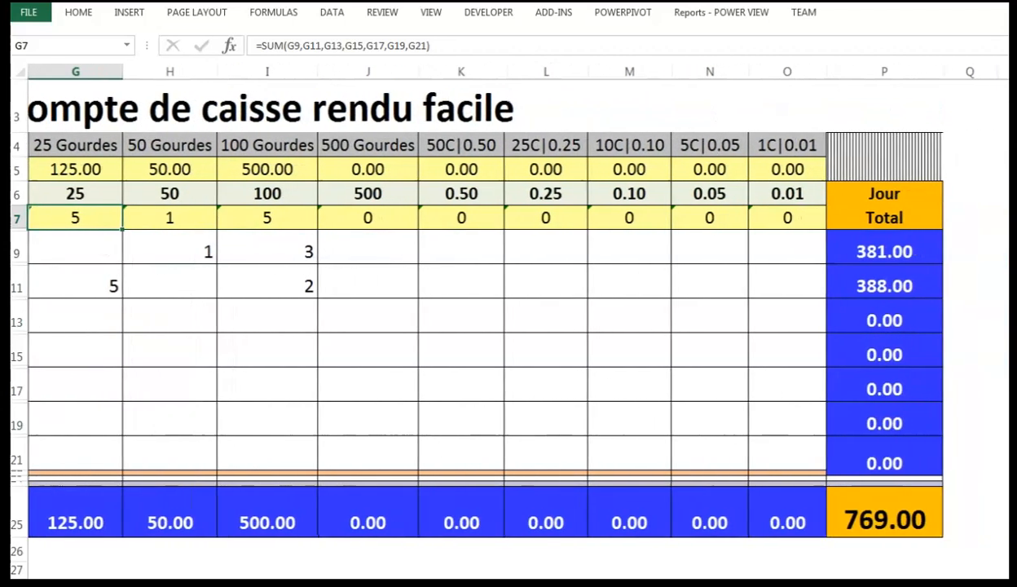
left_click(892, 250)
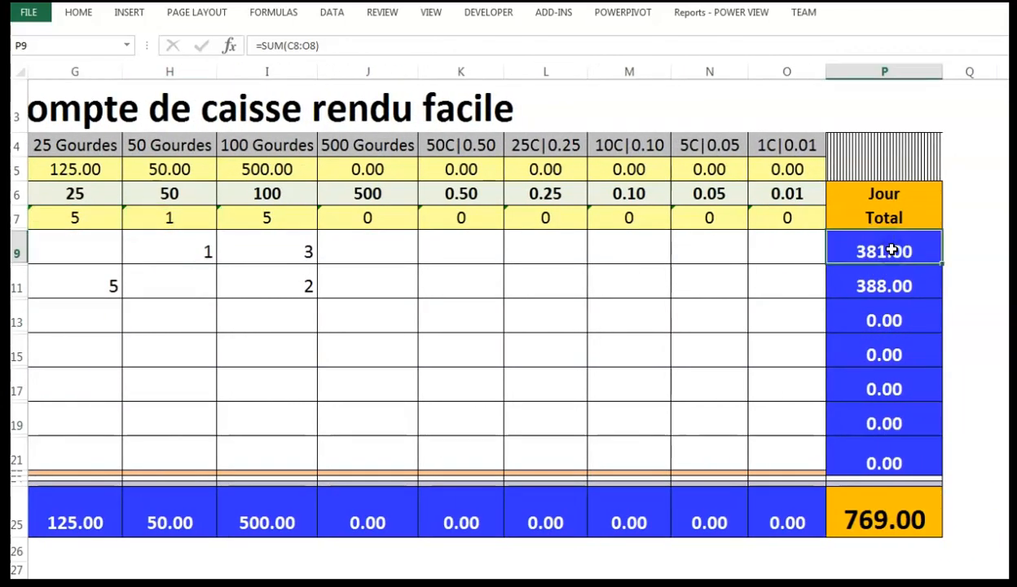
left_click(886, 278)
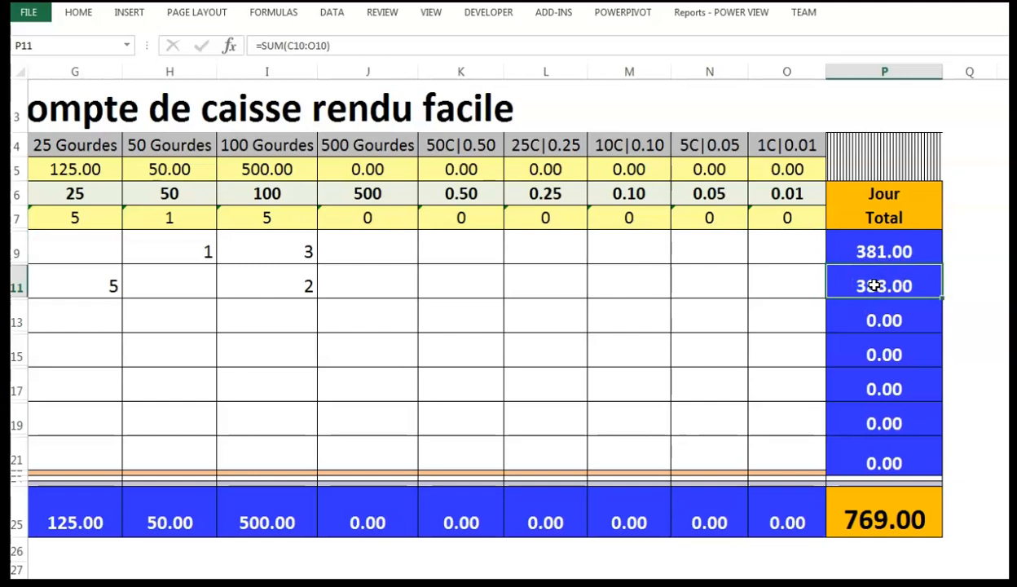
left_click(862, 511)
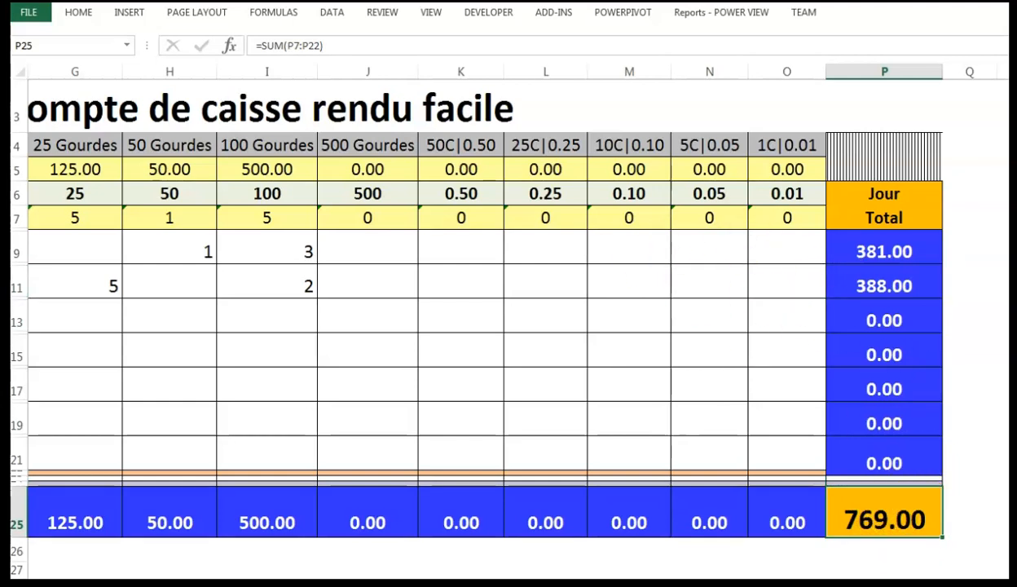
Step: Review the weekday labels from Mardi through Dimanche and the currency columns beside them
scroll(508, 326, "left", 6)
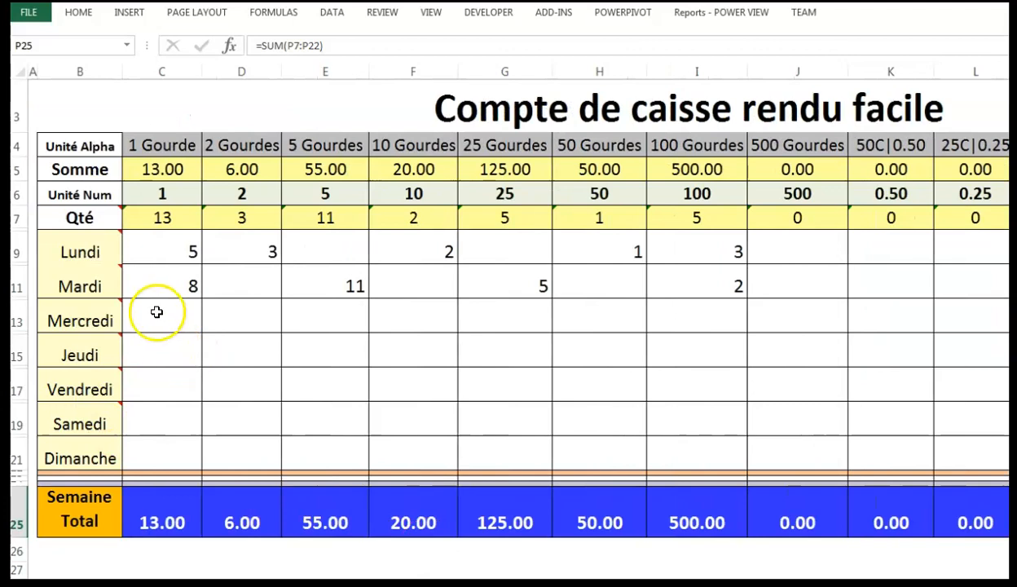
left_click(95, 273)
left_click(95, 262)
left_click(96, 281)
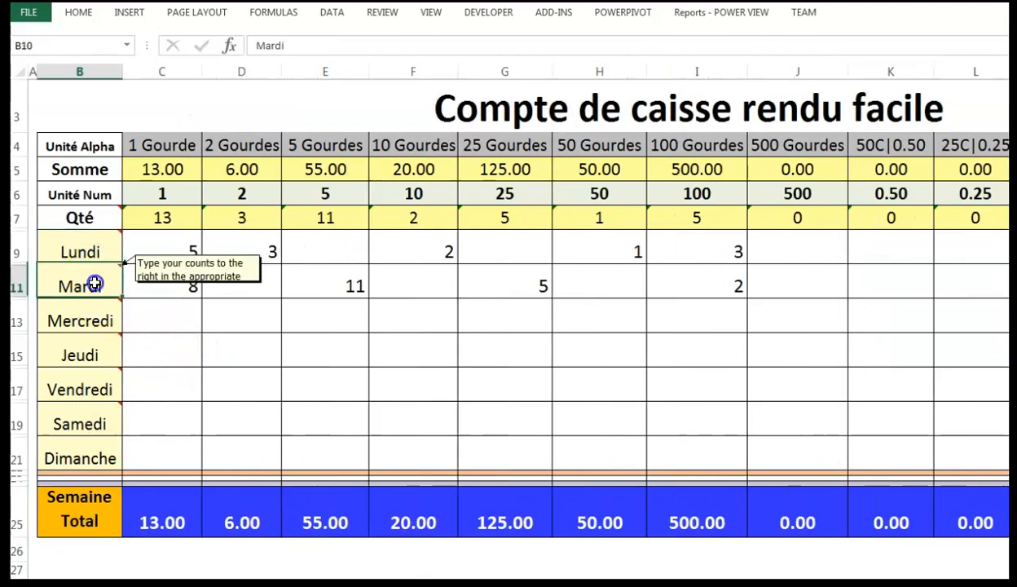
left_click(94, 322)
left_click(90, 363)
left_click(85, 388)
left_click(81, 423)
left_click(82, 456)
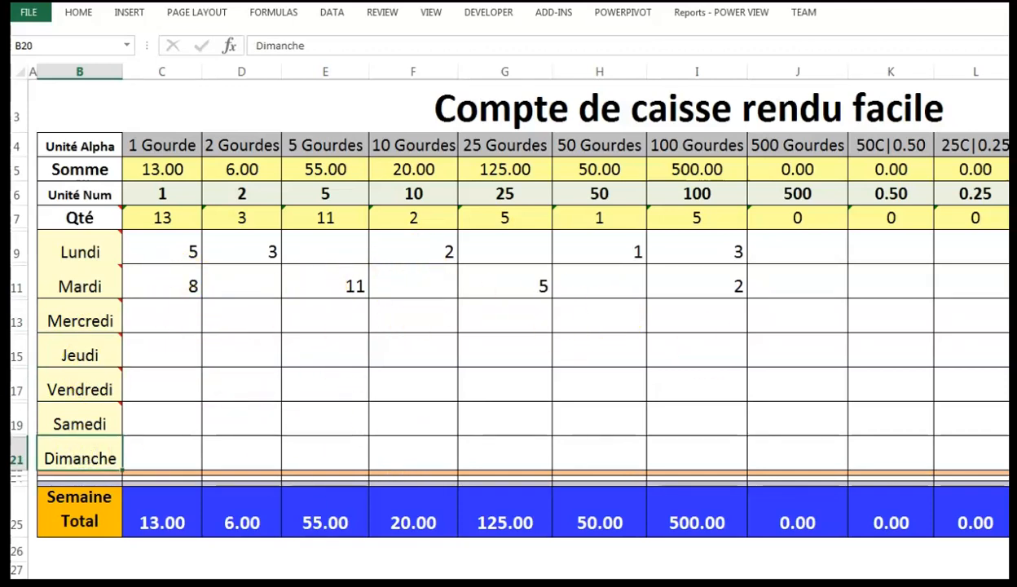
scroll(522, 326, "right", 6)
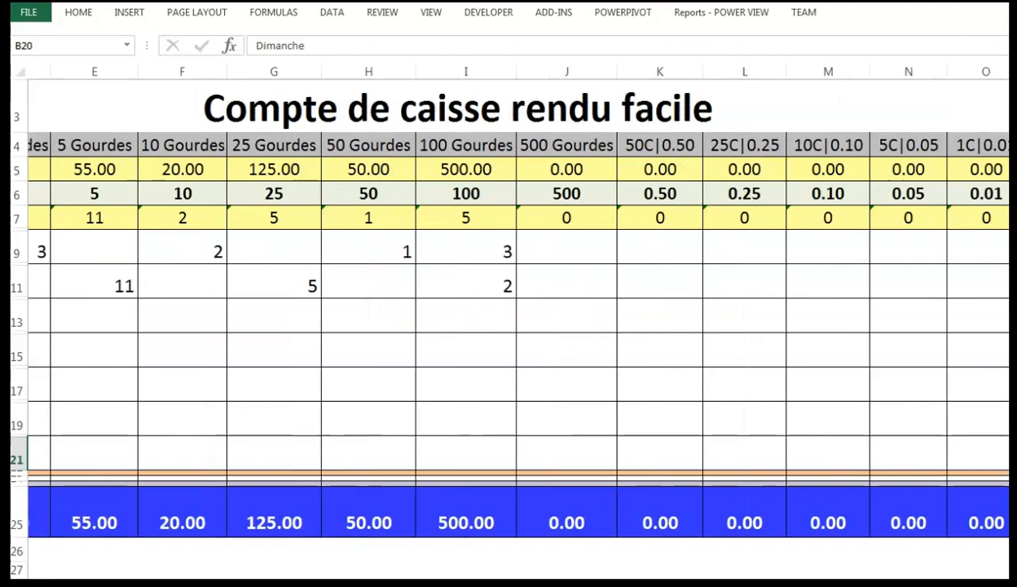
scroll(521, 326, "left", 6)
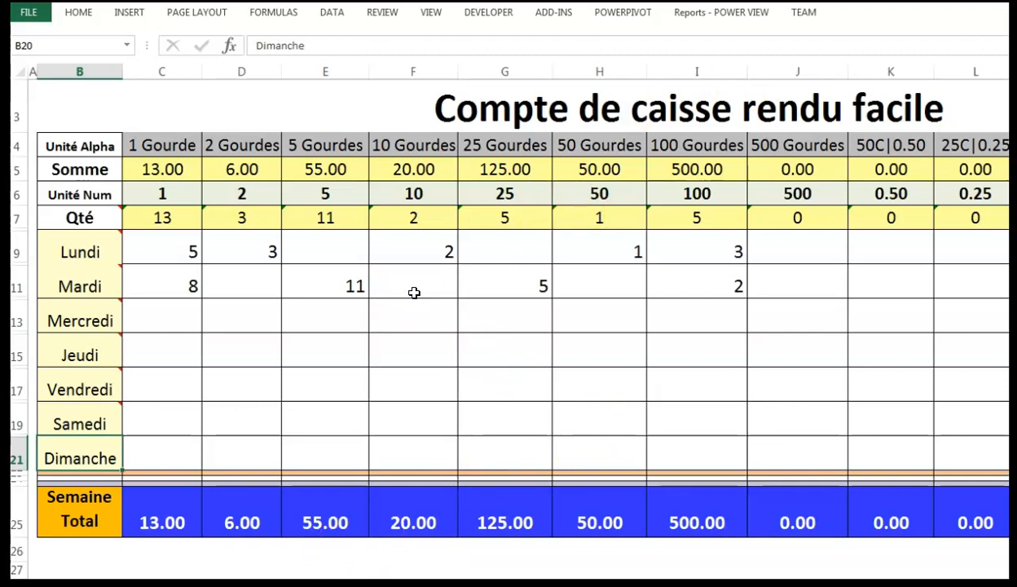
Step: Clear the Lundi quantity in the 50 Gourdes column
left_click(336, 291)
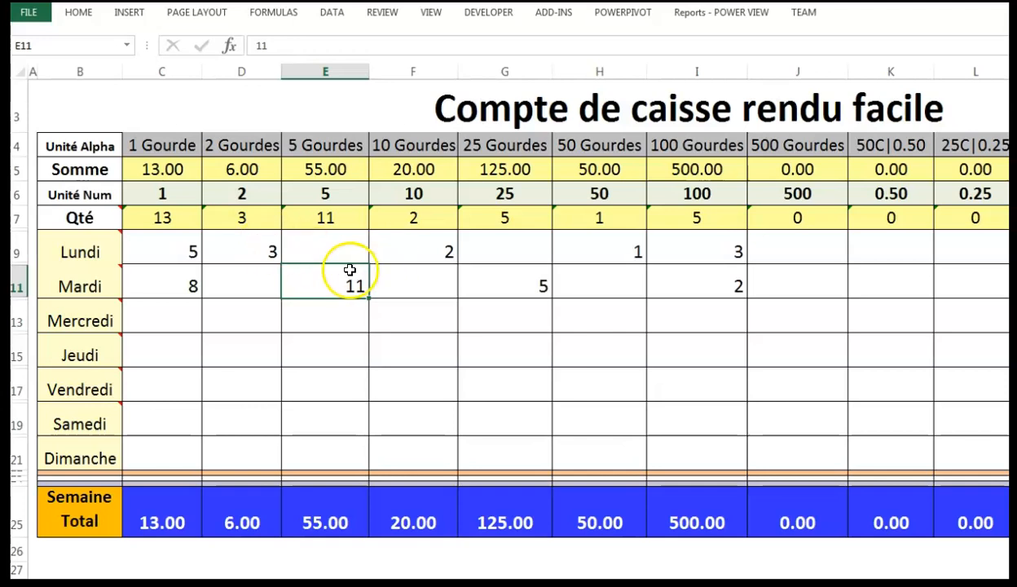
left_click(451, 316)
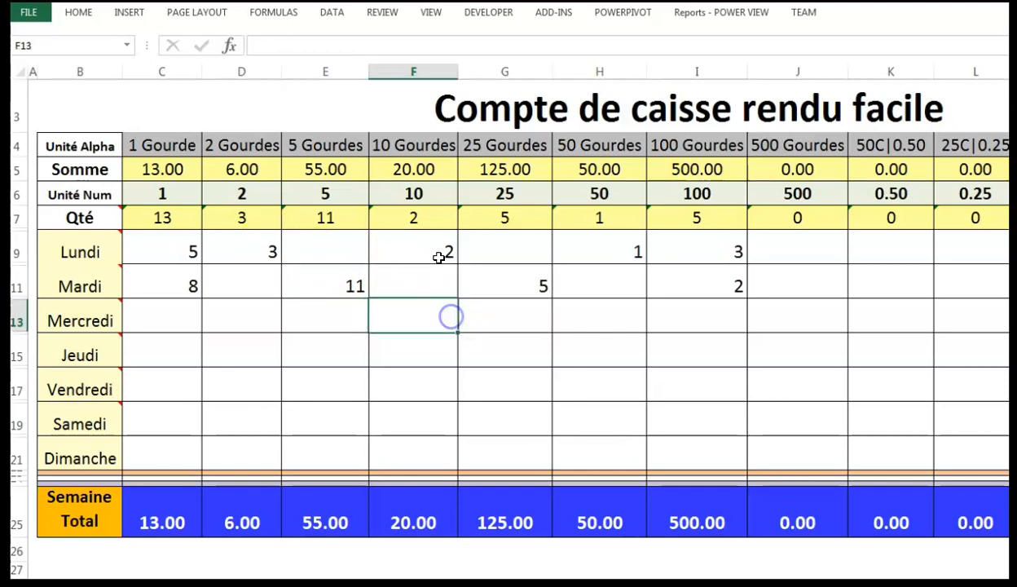
left_click(443, 250)
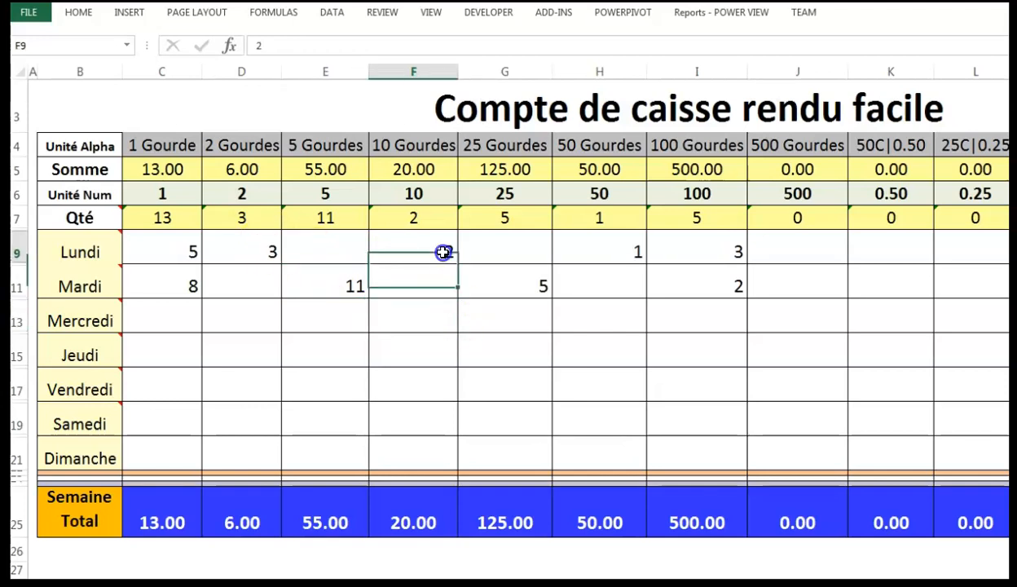
left_click(633, 250)
key("Delete")
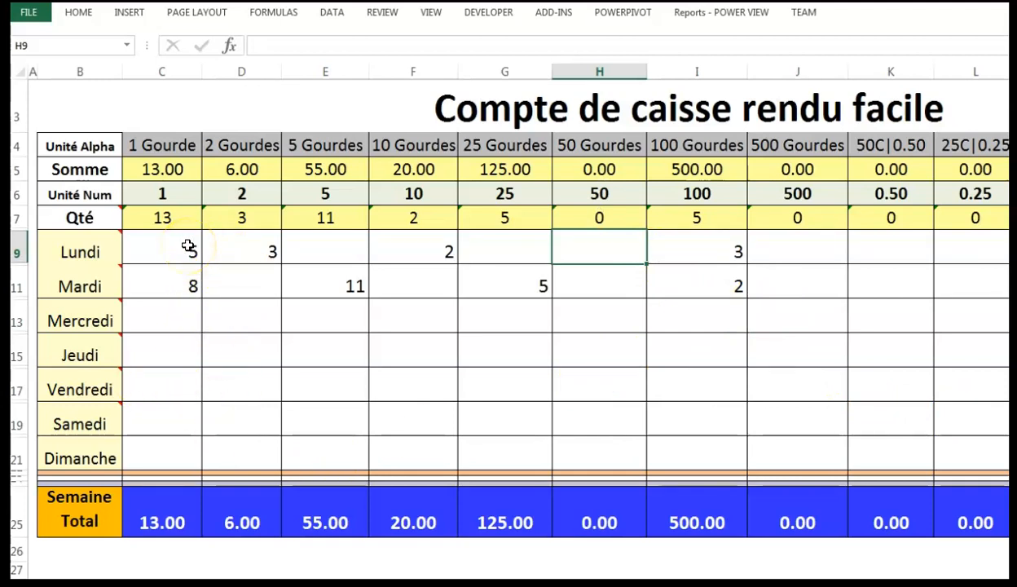
Step: Highlight the quantity cells from Lundi through Samedi, then check the Mardi quantity for 25 Gourdes
left_click_drag(194, 245, 783, 420)
left_click(545, 300)
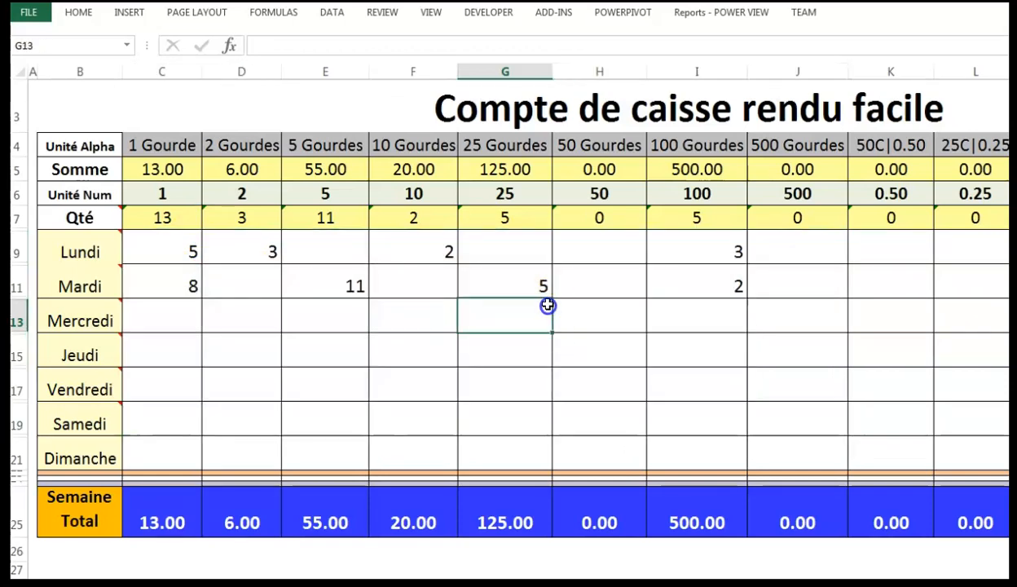
left_click(507, 285)
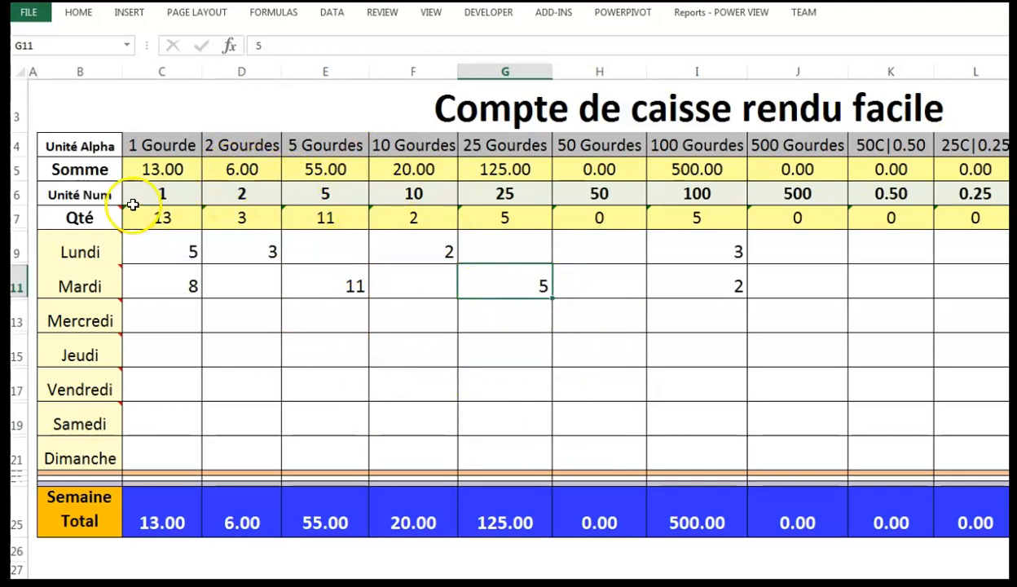
Step: Examine the Unité Num row and its formulas for 25 Gourdes, 500 Gourdes, 50C and 25C
left_click_drag(145, 196, 387, 186)
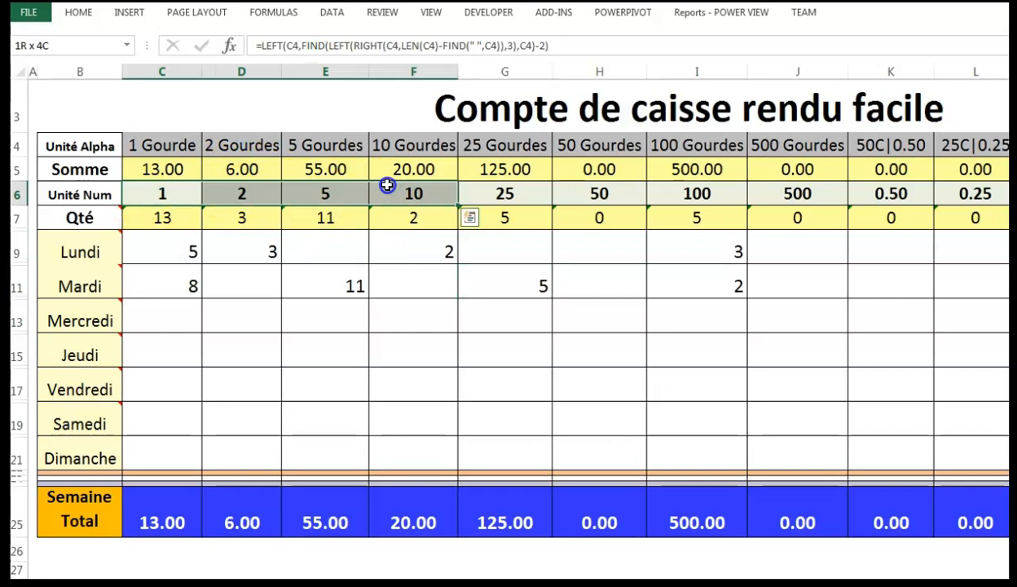
left_click(594, 226)
left_click_drag(173, 196, 786, 195)
left_click(649, 327)
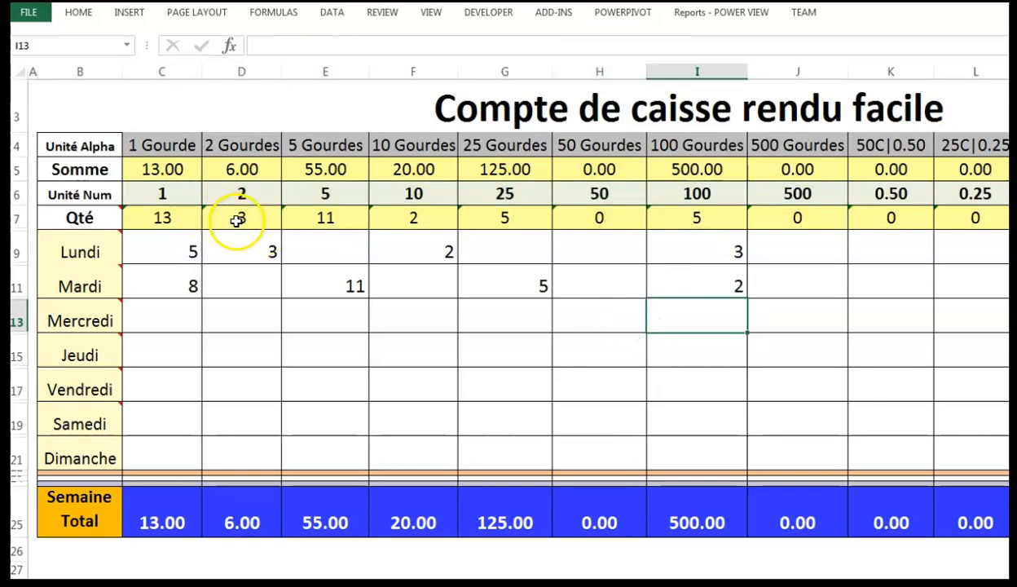
left_click(489, 248)
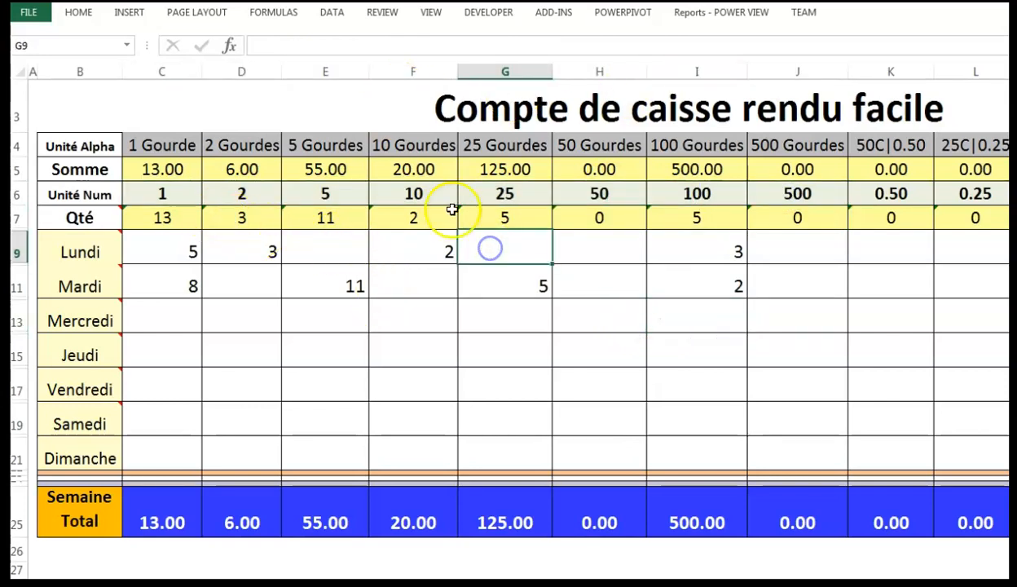
left_click(502, 196)
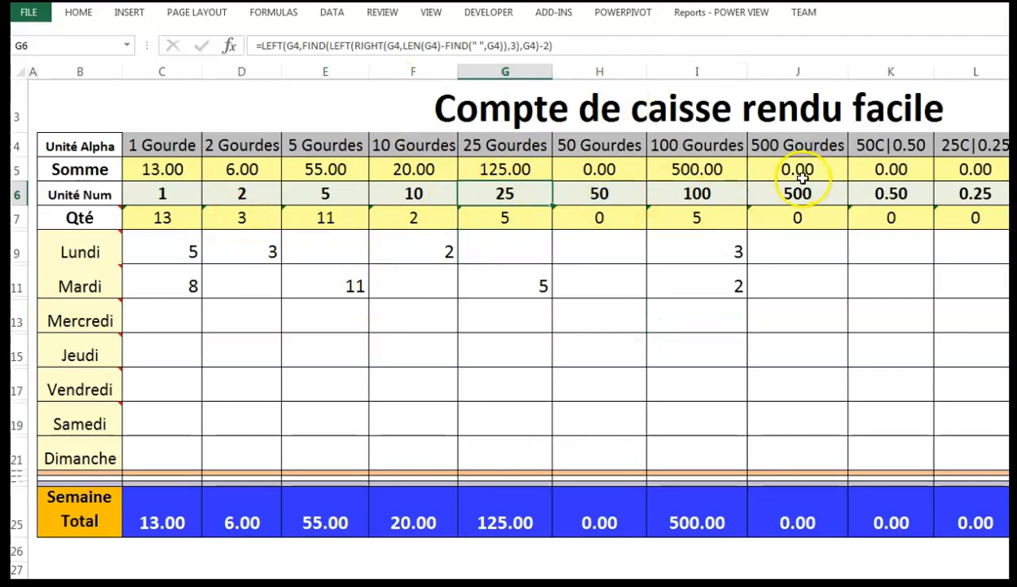
left_click(786, 198)
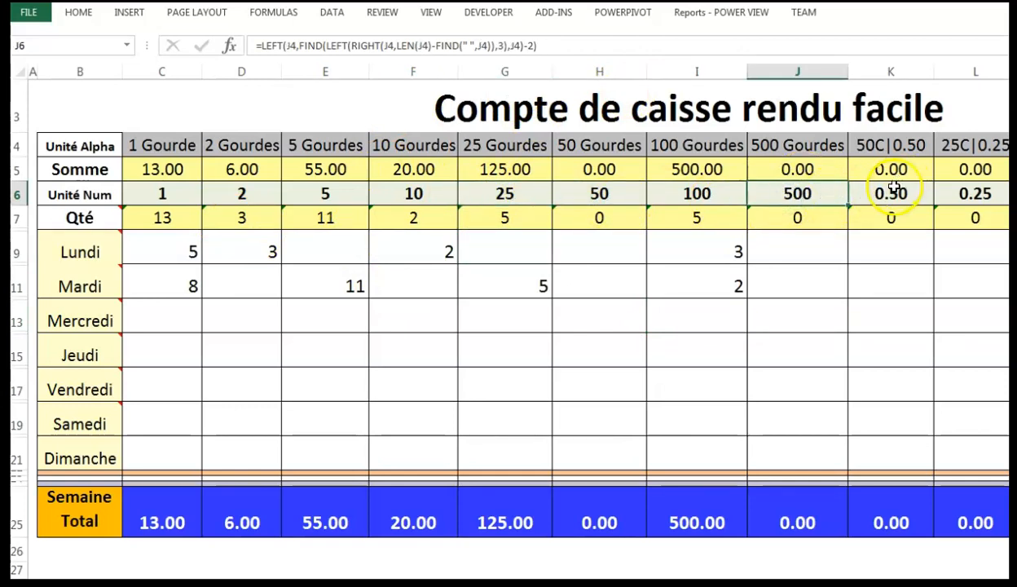
left_click(884, 194)
left_click(981, 195)
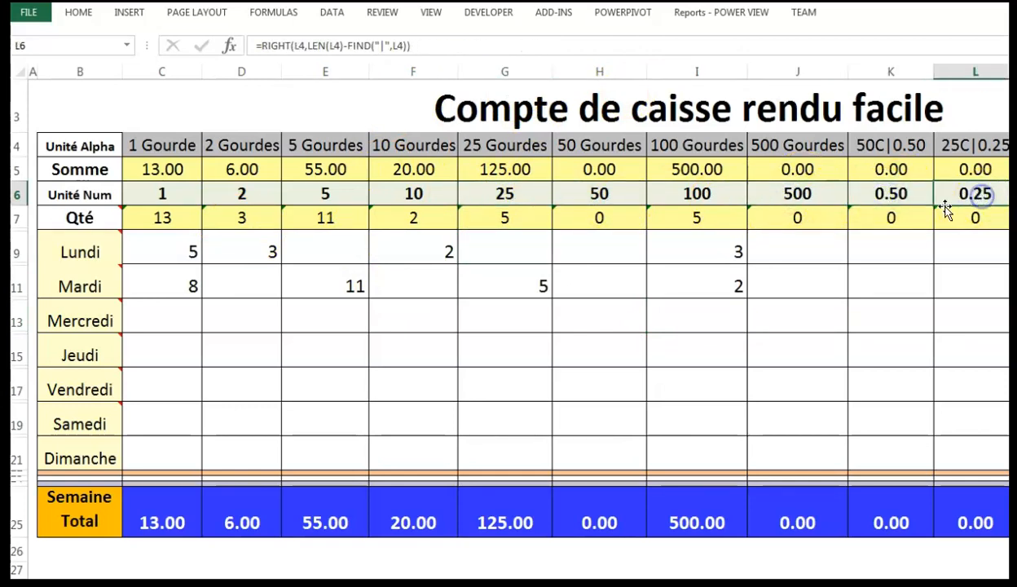
Step: Inspect the Somme formula for 5 Gourdes and the Qté formulas for 1, 5, 10, 50 and 100 Gourdes
left_click(331, 174)
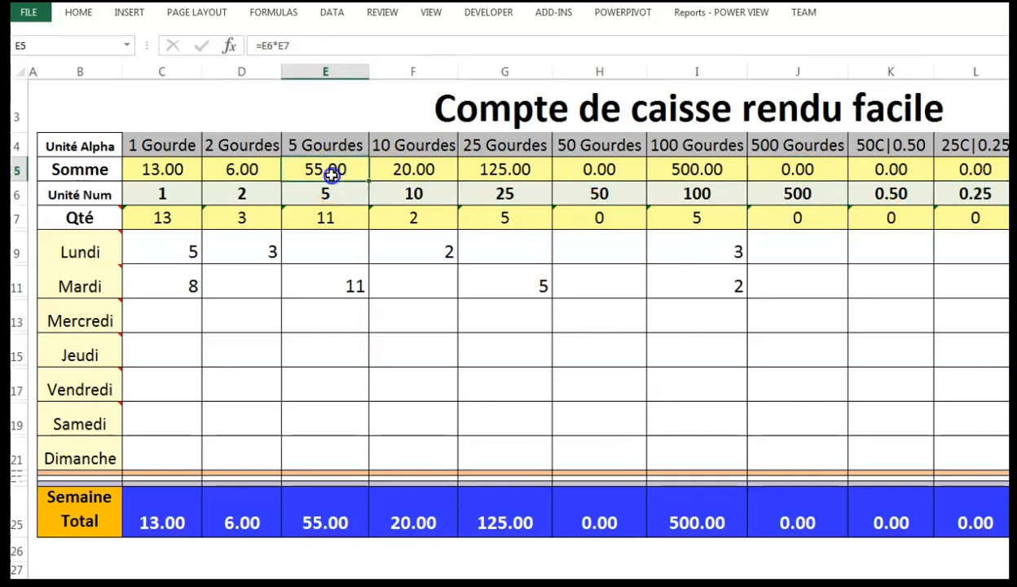
left_click(180, 220)
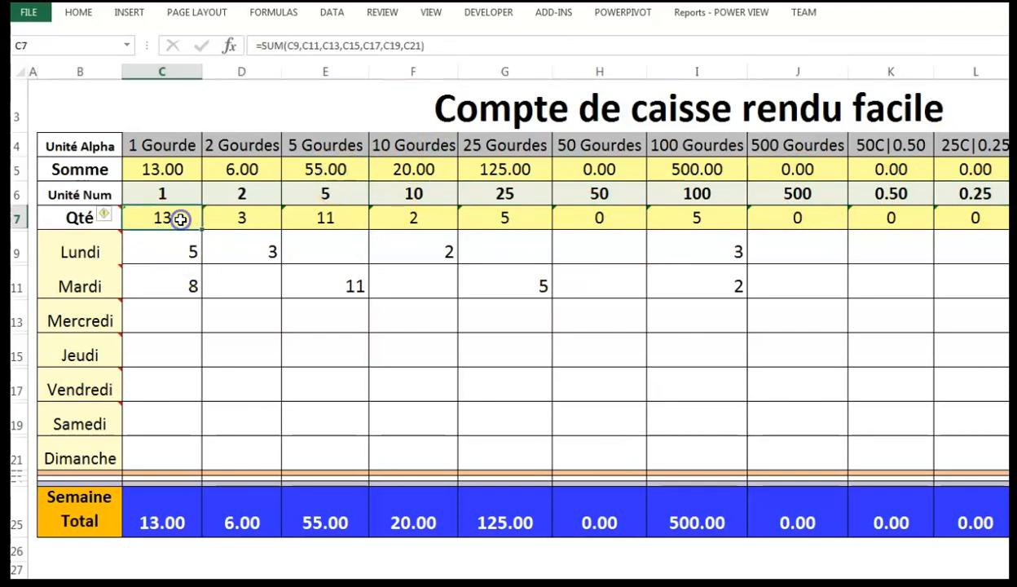
left_click(285, 220)
left_click(438, 214)
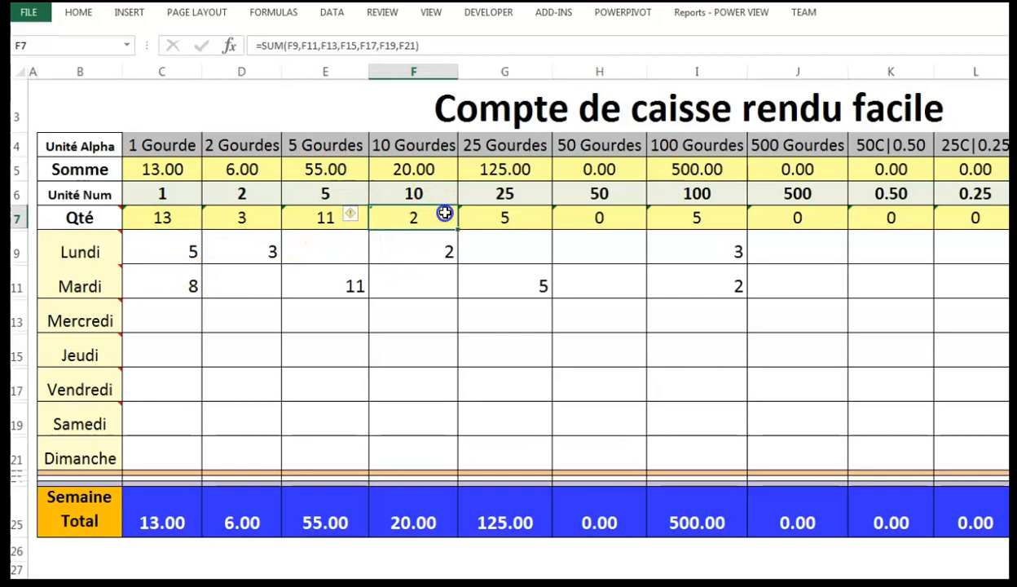
left_click(557, 217)
left_click(710, 214)
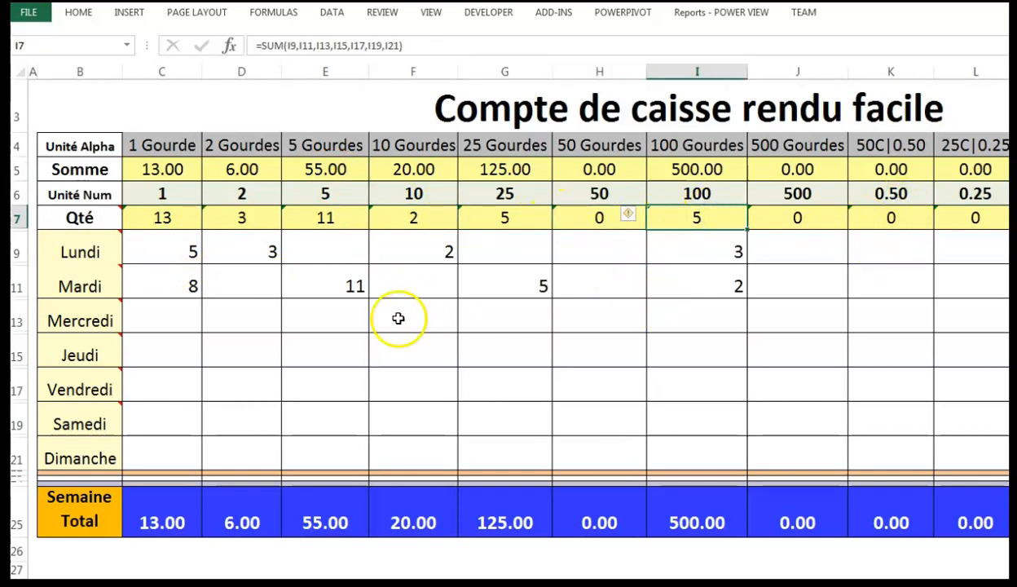
Step: Highlight the whole daily quantity entry area from Lundi through Dimanche across the currency columns
left_click_drag(172, 251, 942, 443)
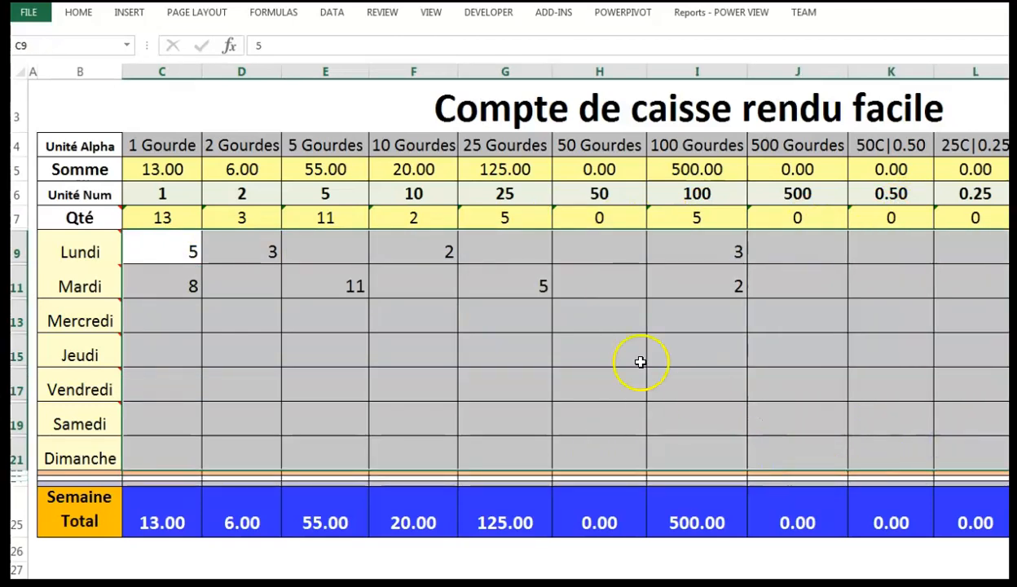
left_click(354, 260)
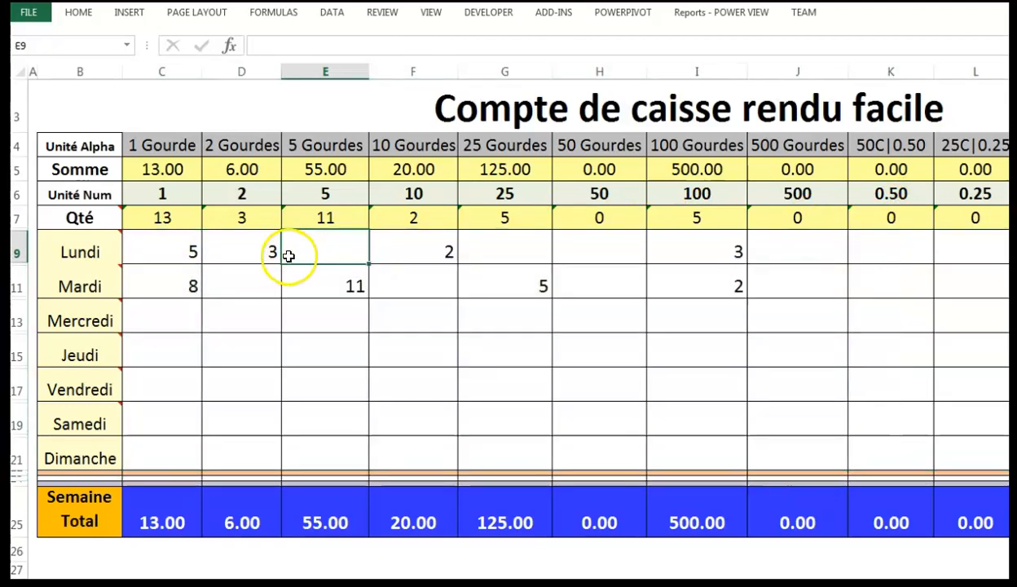
left_click_drag(159, 261, 871, 441)
left_click(737, 360)
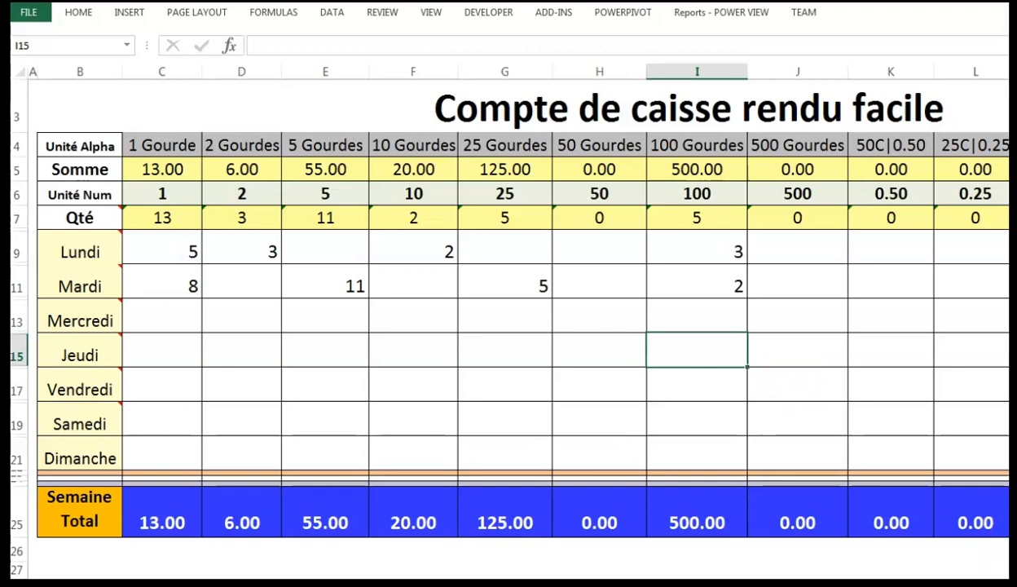
Step: Review the Jour Total column, the Lundi total formula and the overall weekly total formula
scroll(522, 326, "right", 6)
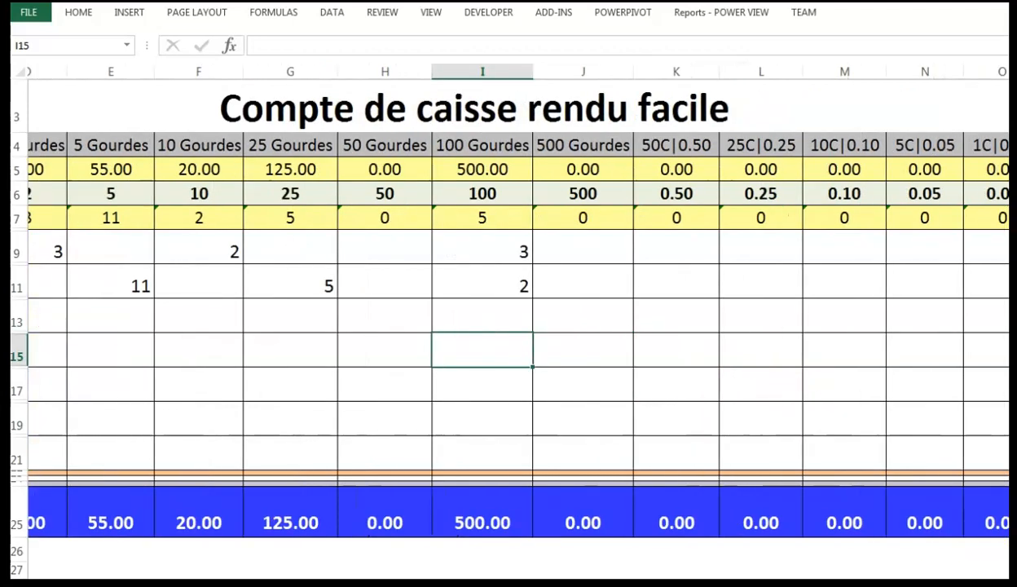
scroll(522, 326, "right", 1)
left_click_drag(886, 211, 898, 449)
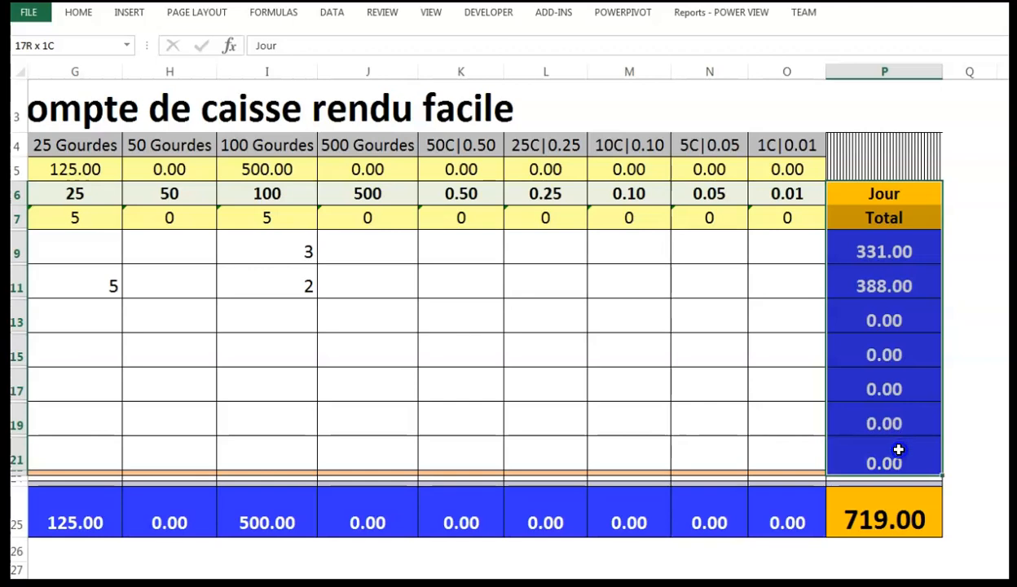
scroll(509, 326, "left", 3)
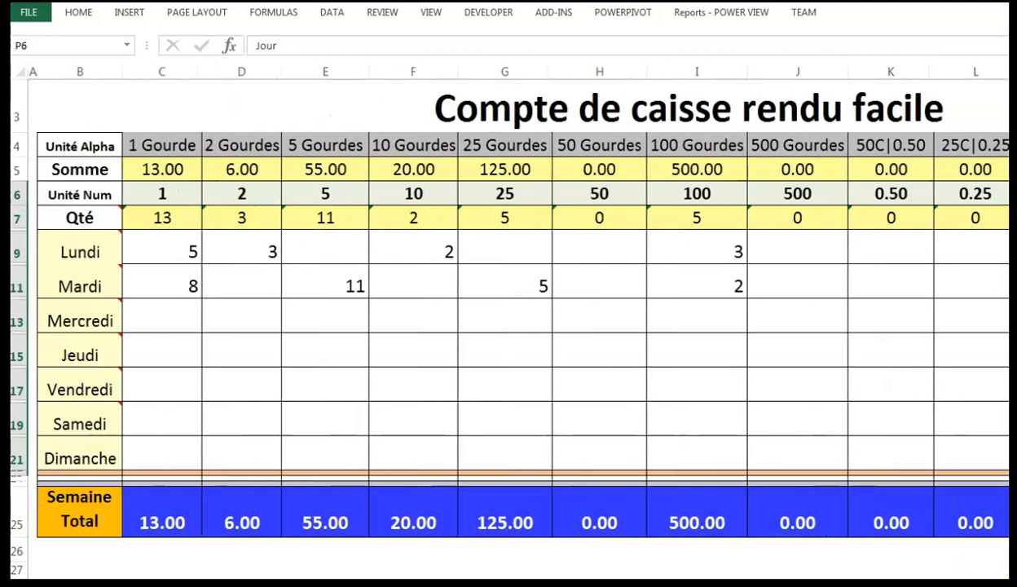
scroll(509, 326, "right", 3)
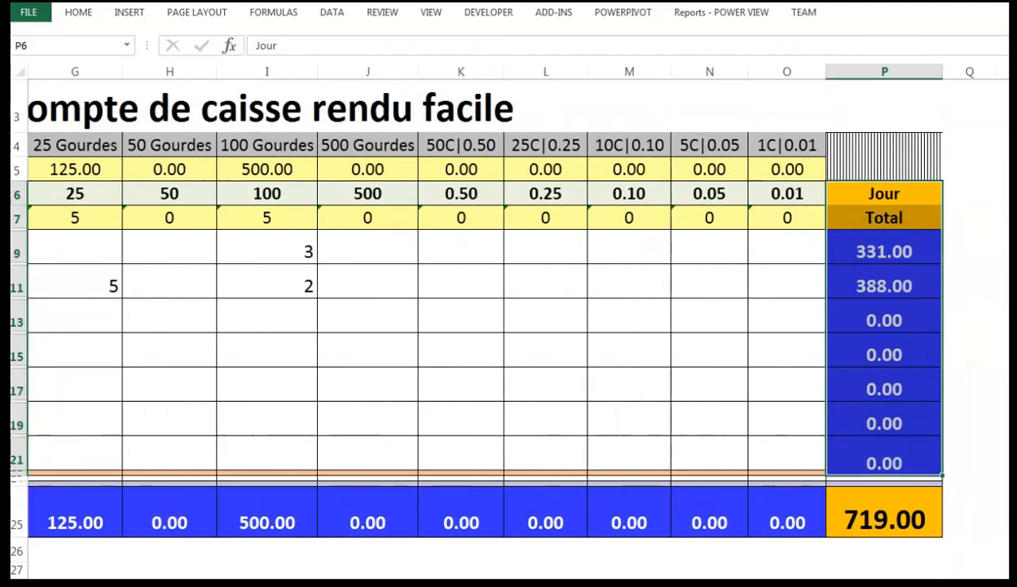
left_click(881, 247)
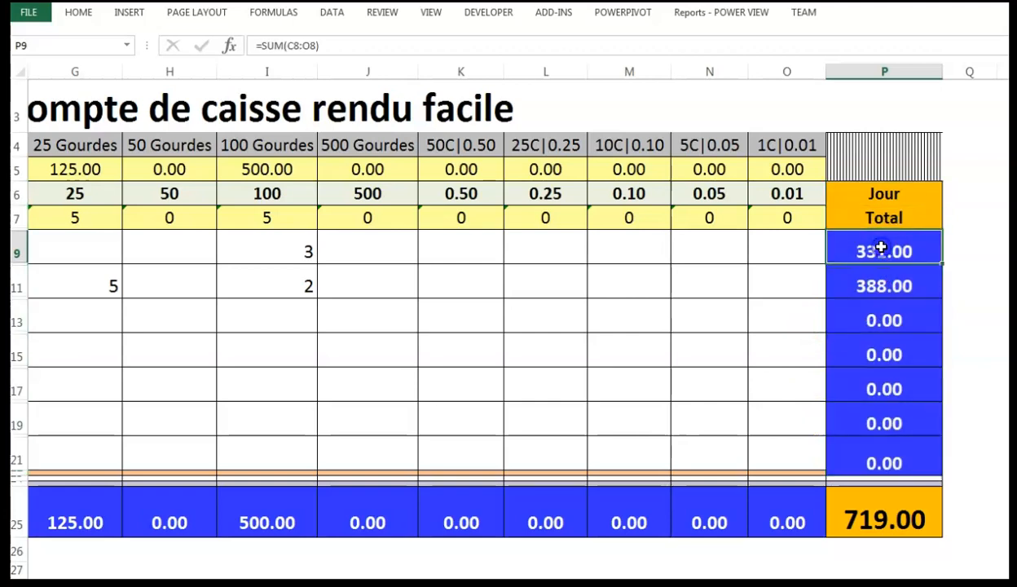
left_click(900, 518)
scroll(899, 555, "left", 2)
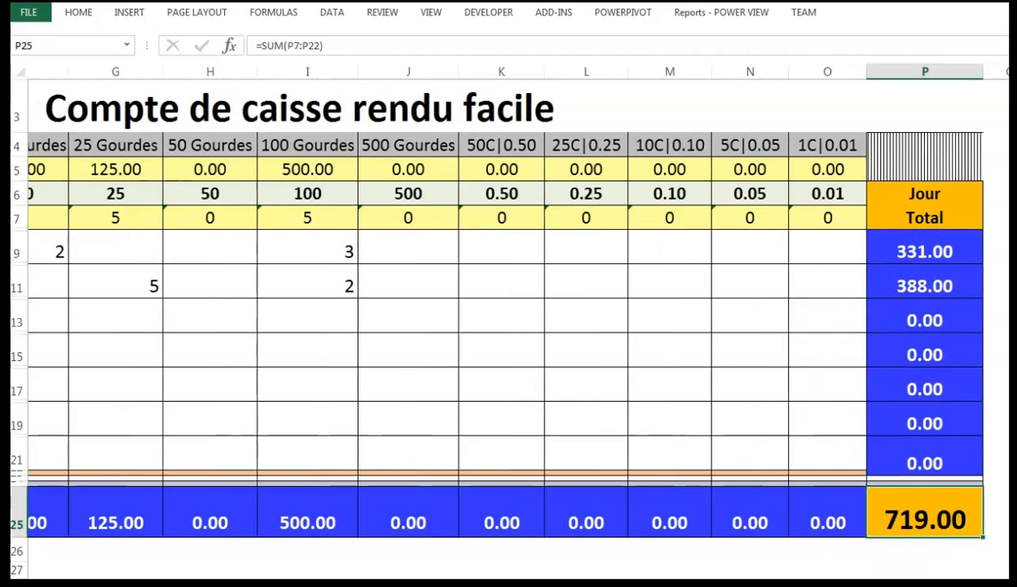
scroll(899, 556, "right", 4)
scroll(509, 326, "left", 4)
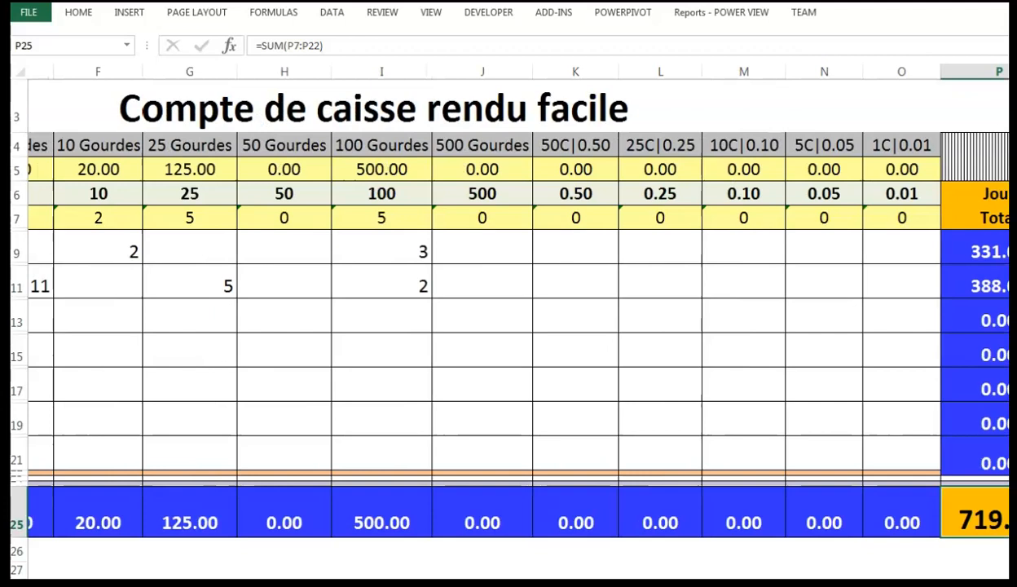
scroll(508, 326, "right", 1)
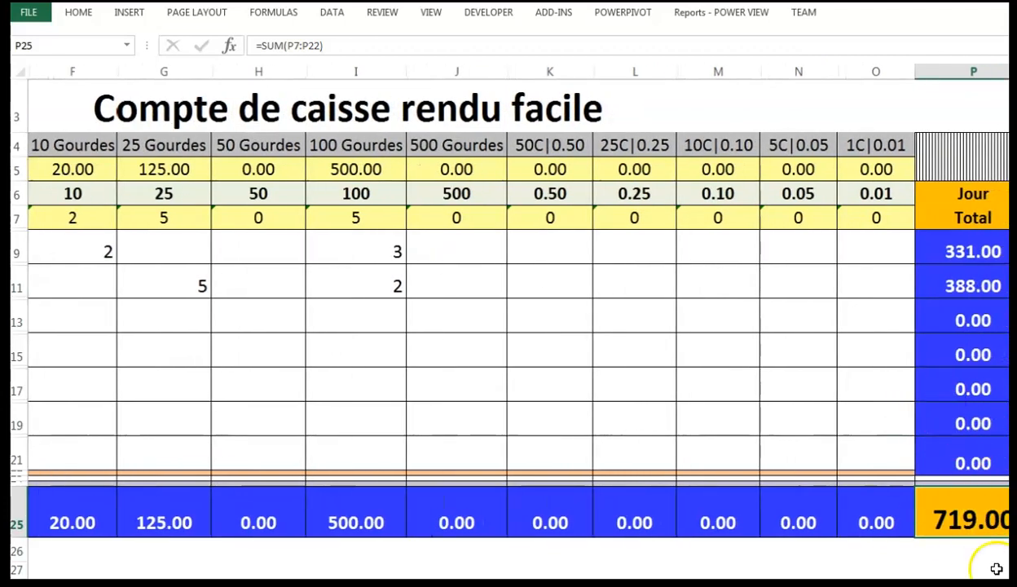
scroll(509, 327, "left", 5)
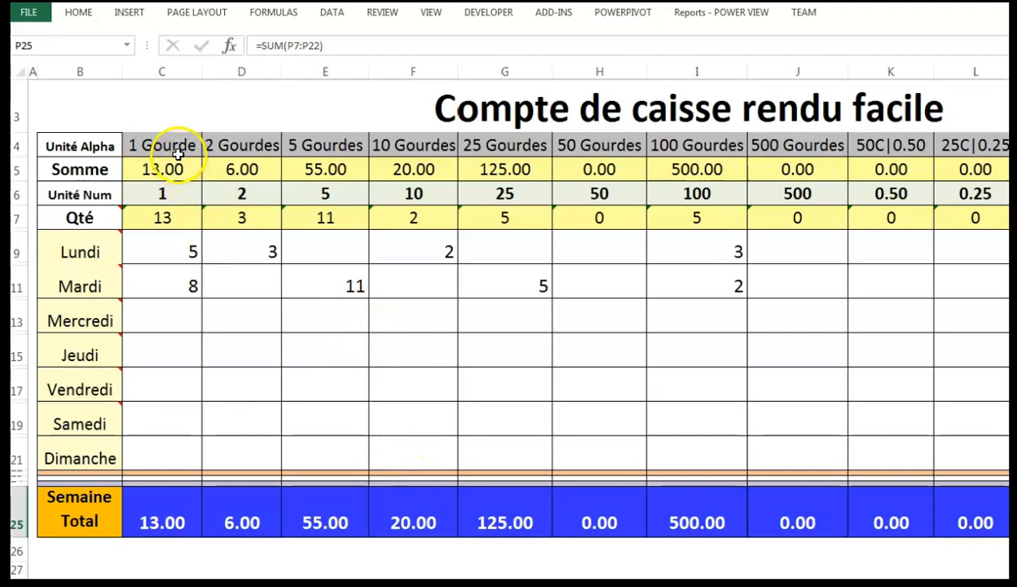
Step: Review the 1 Gourde column and the Semaine Total formulas for 1, 2, 25 and 100 Gourdes
left_click_drag(178, 155, 183, 195)
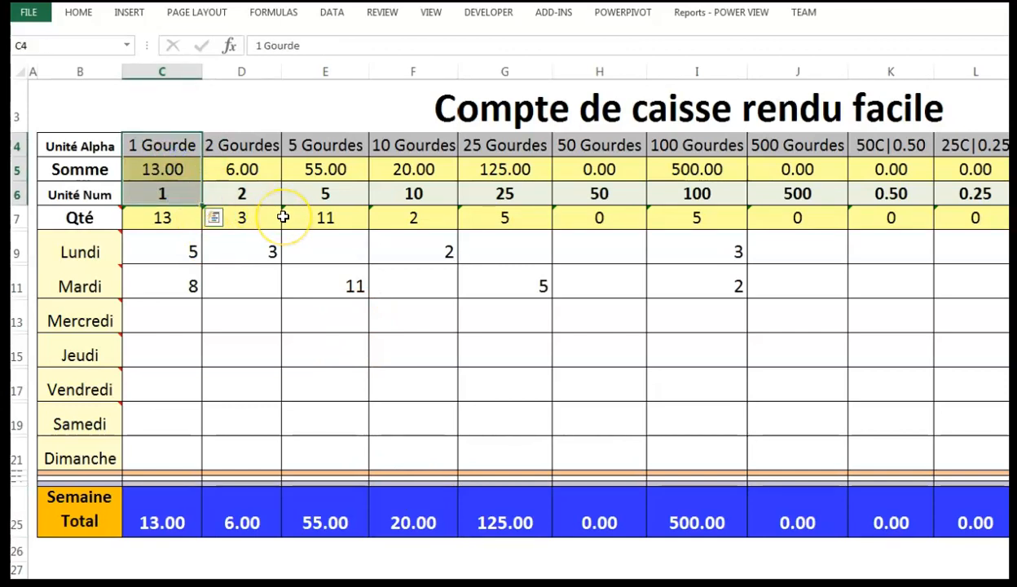
left_click(249, 148)
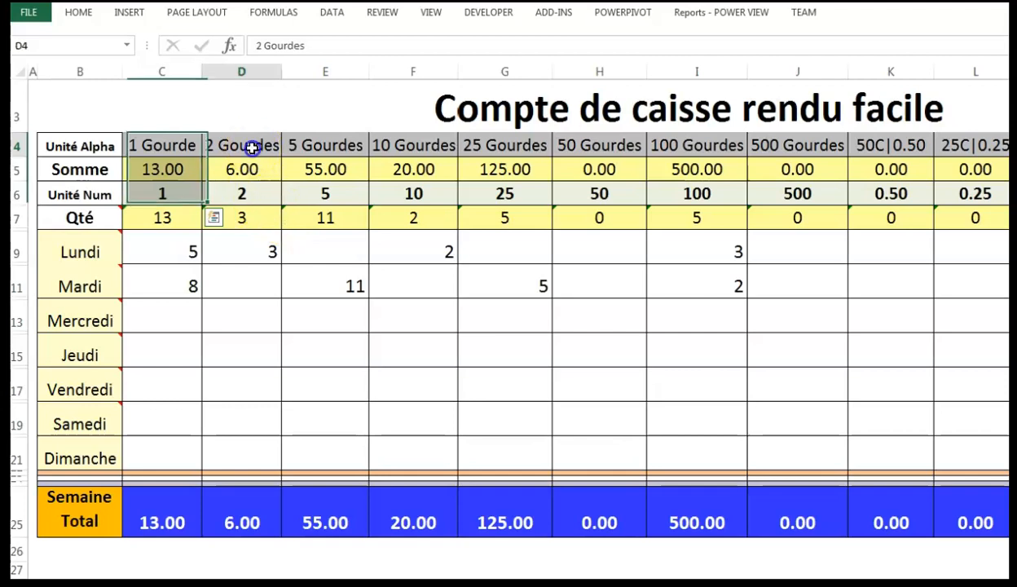
left_click_drag(152, 160, 174, 517)
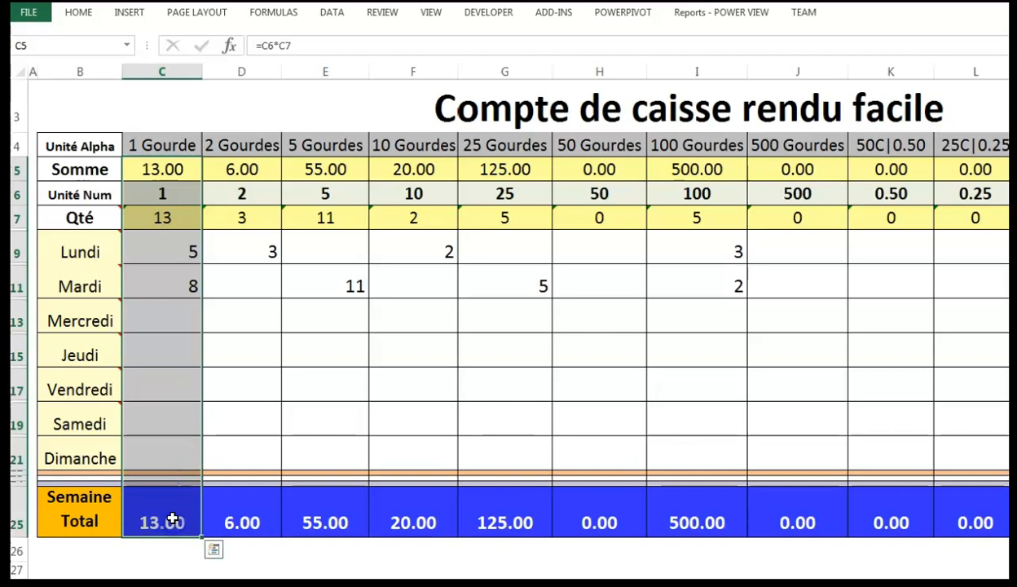
left_click(172, 517)
left_click(238, 522)
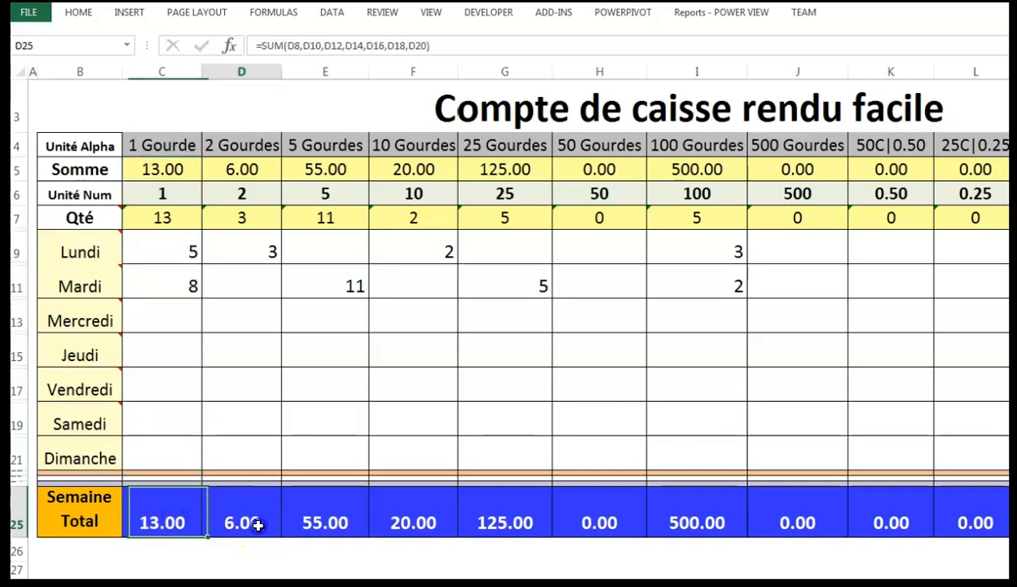
left_click(184, 526)
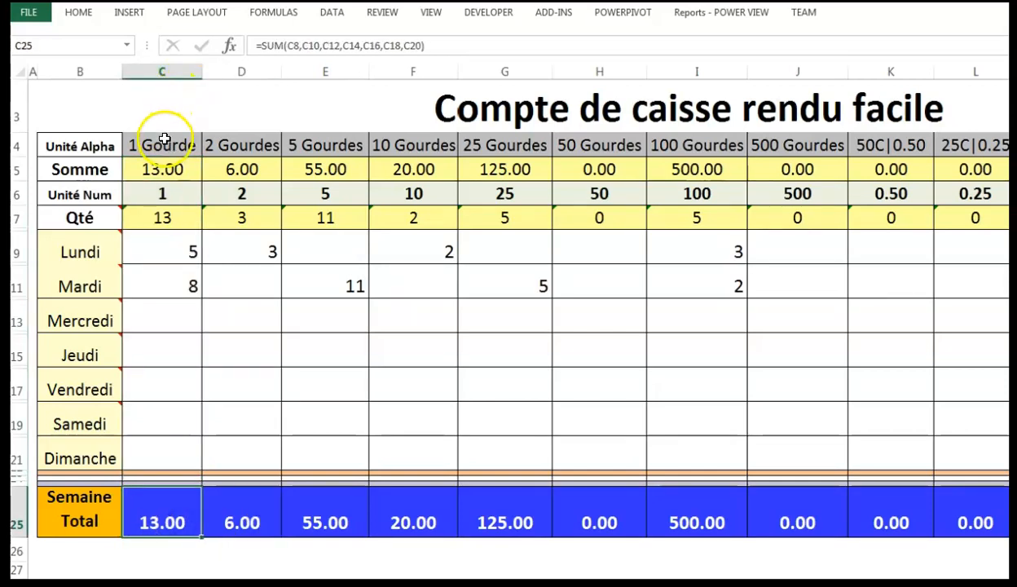
left_click(505, 501)
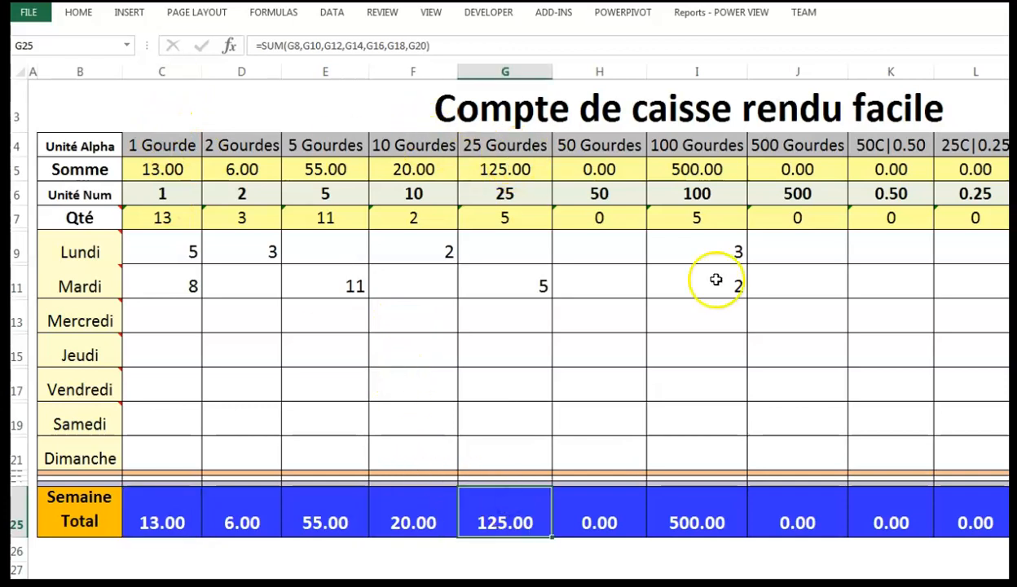
left_click(686, 528)
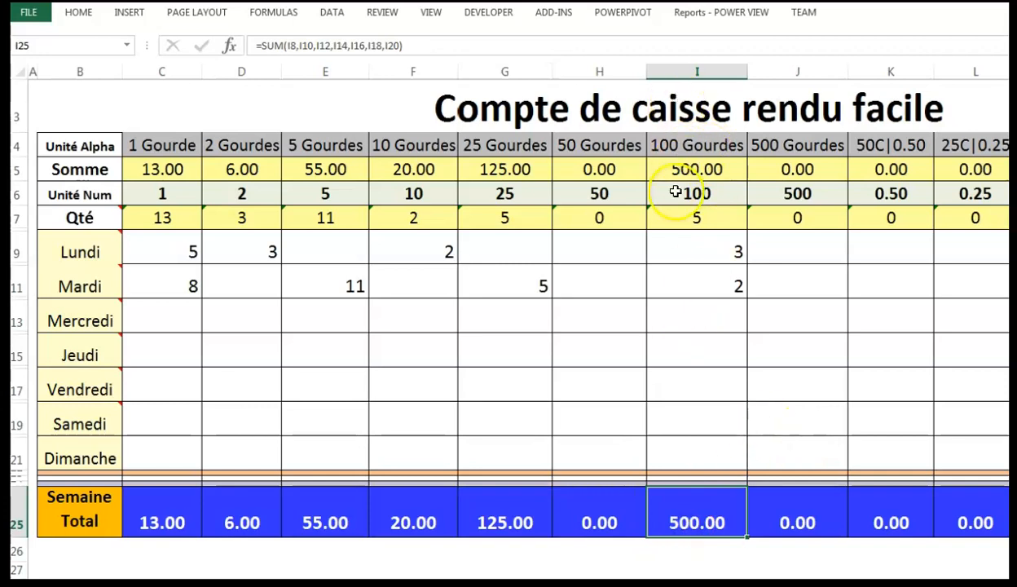
Step: Highlight the Qté row from 1 Gourde onward and inspect the Qté formula for 100 Gourdes
left_click(161, 218)
mouse_move(82, 216)
left_click_drag(138, 218, 558, 214)
left_click(626, 288)
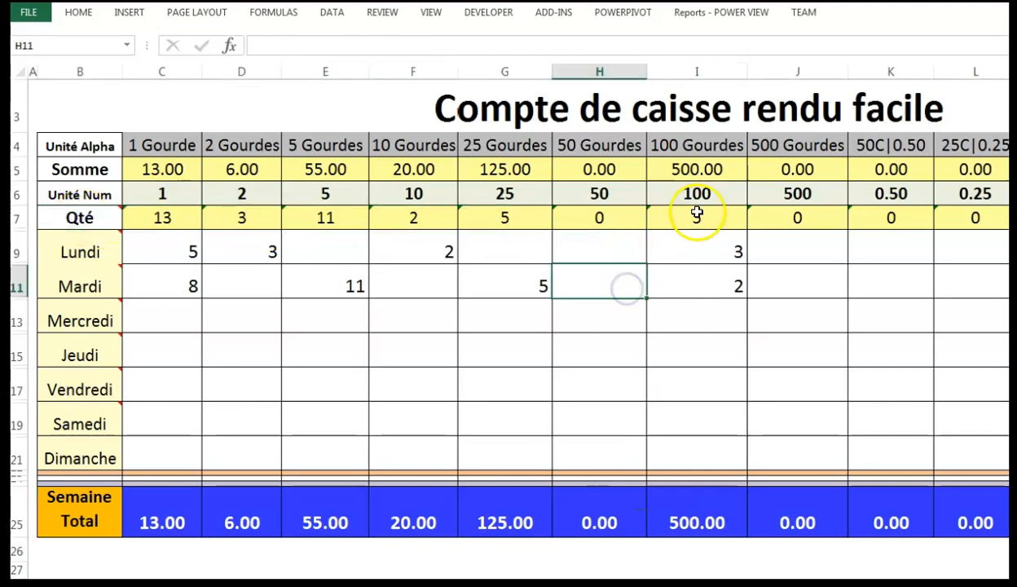
left_click(697, 217)
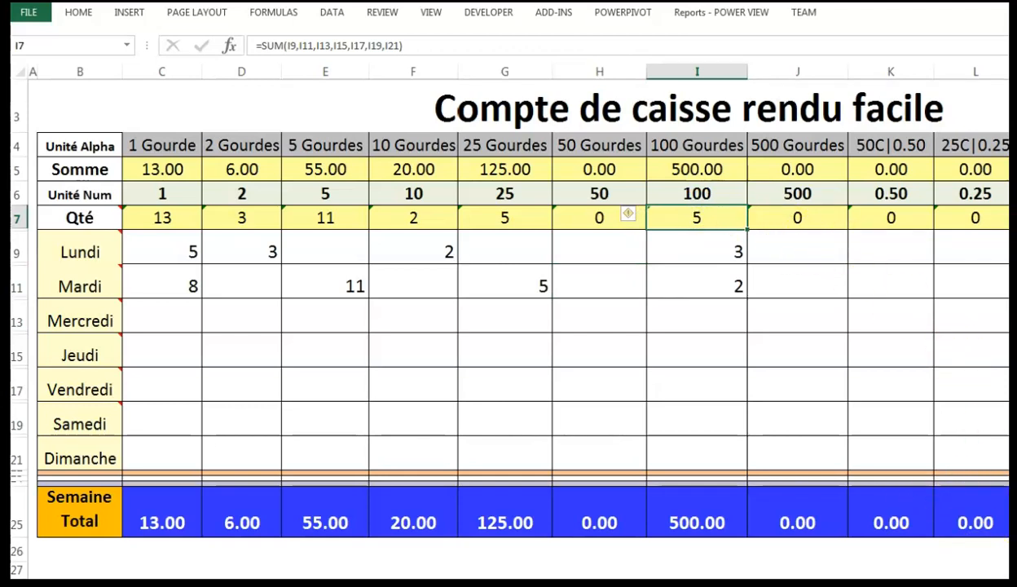
Step: Enter the Lundi coin quantities: 10 for 50C, 22 for 10C, 5 for 5C and 41 for 1C
scroll(673, 428, "right", 5)
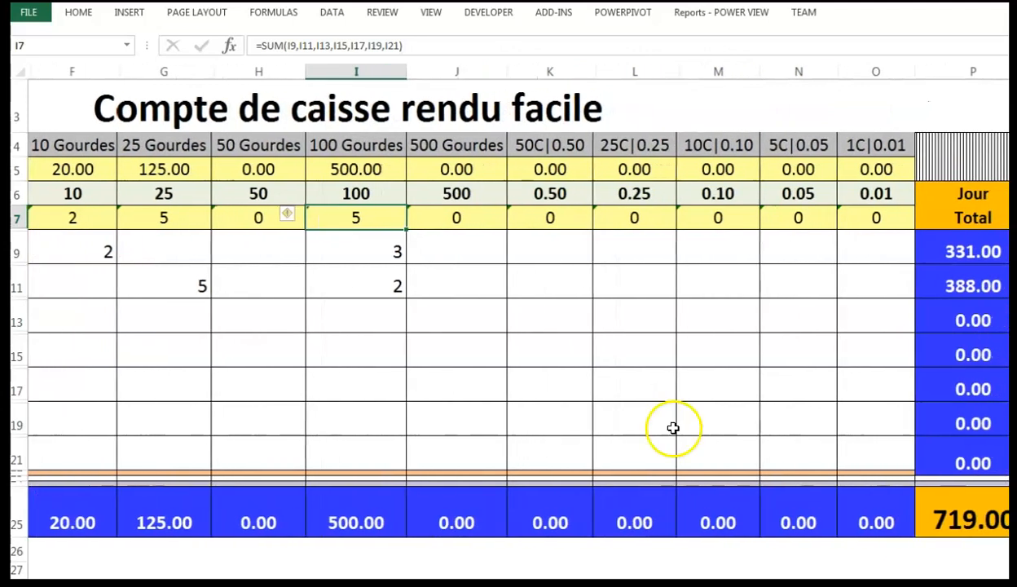
left_click(566, 251)
type("10")
left_click(552, 325)
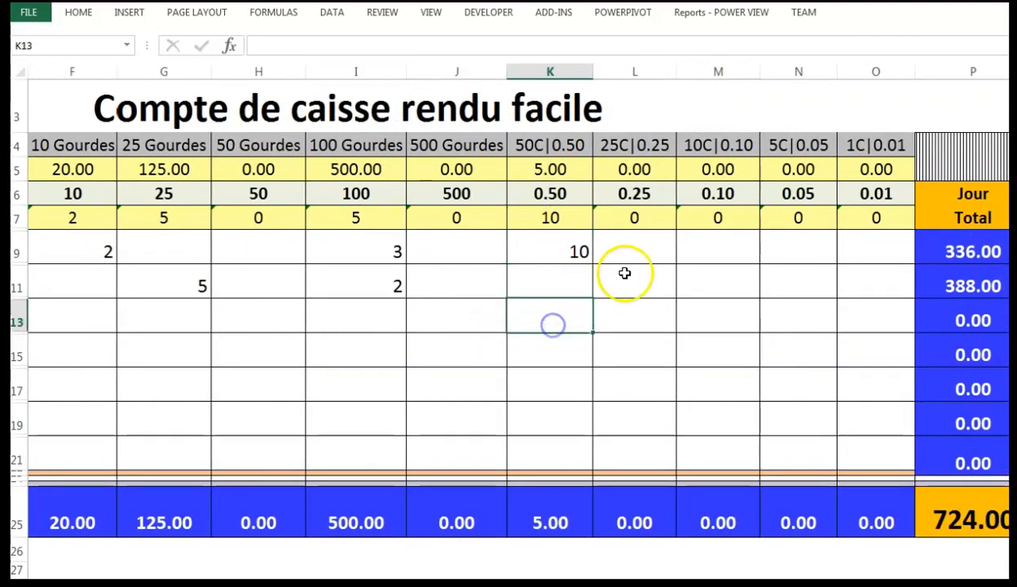
left_click(689, 250)
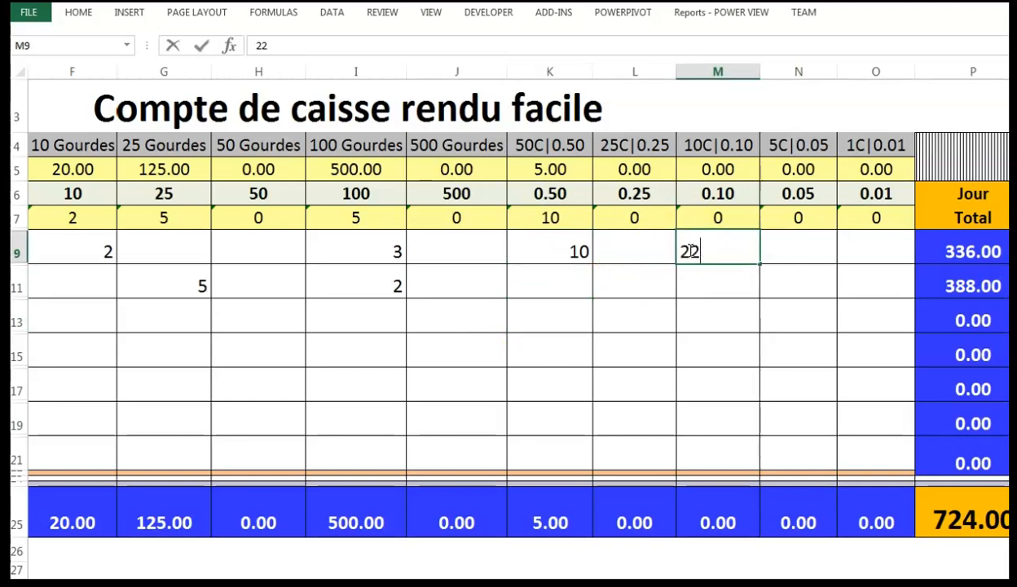
left_click(699, 283)
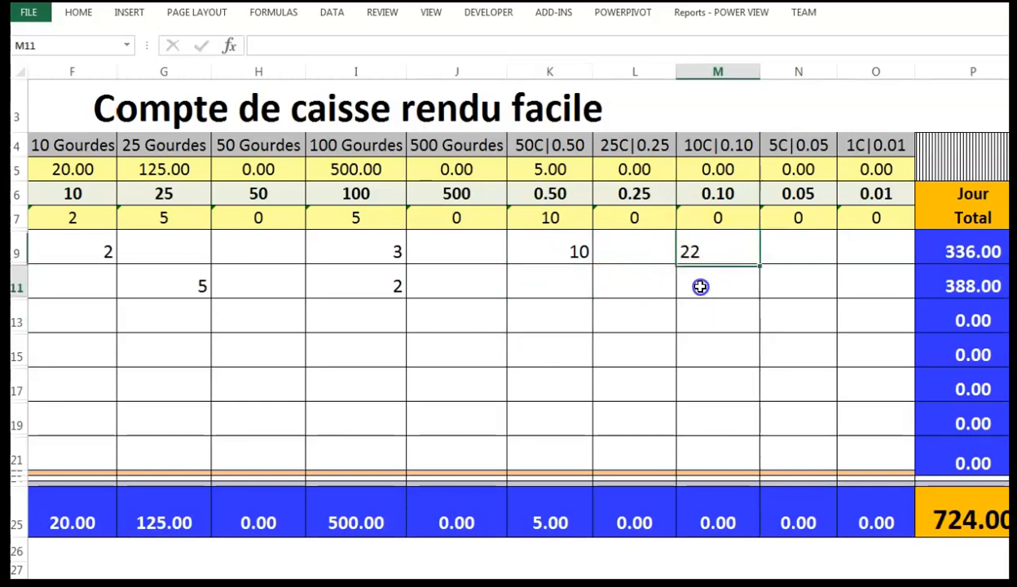
left_click(823, 249)
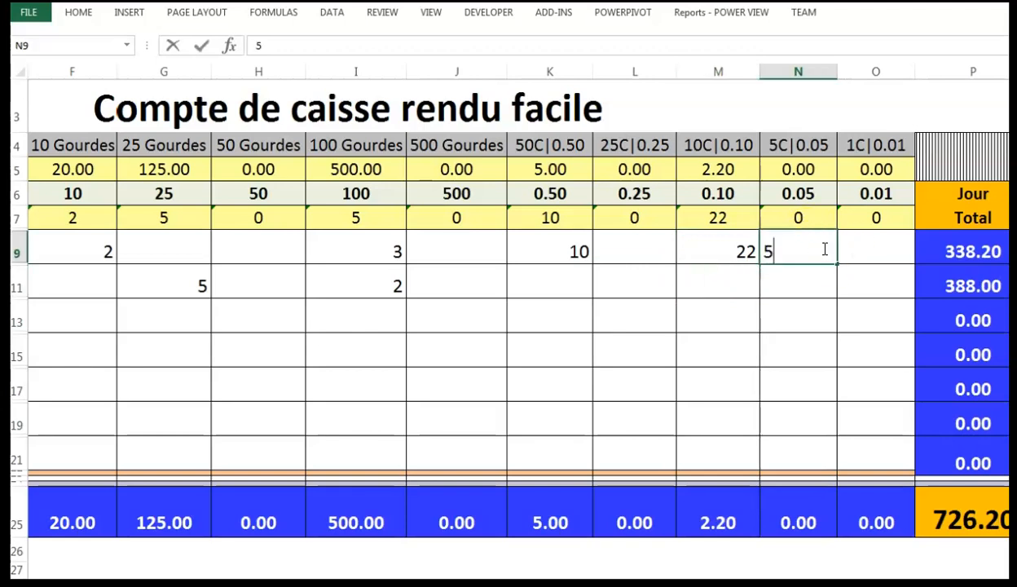
left_click(811, 295)
left_click(859, 245)
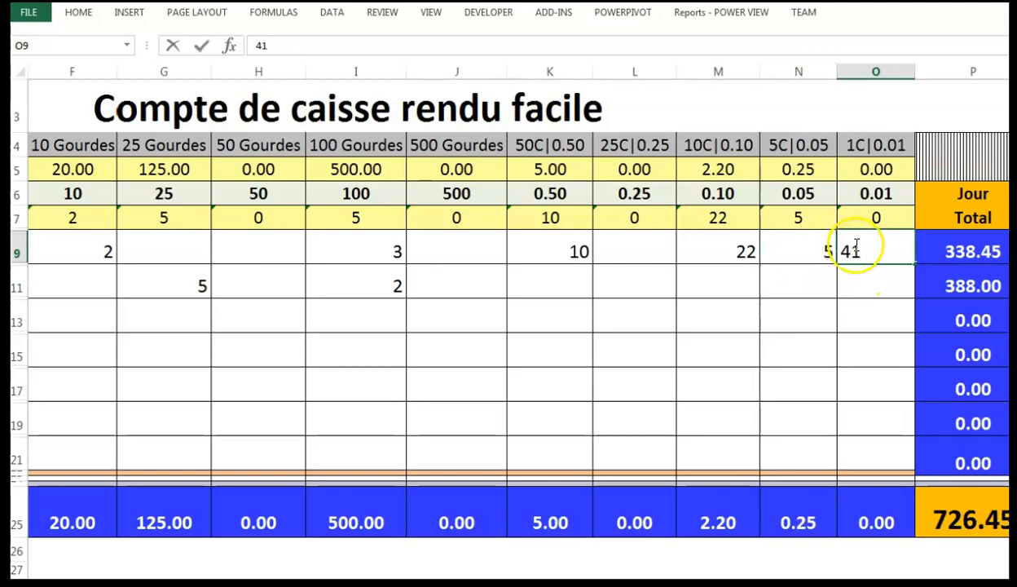
left_click(817, 308)
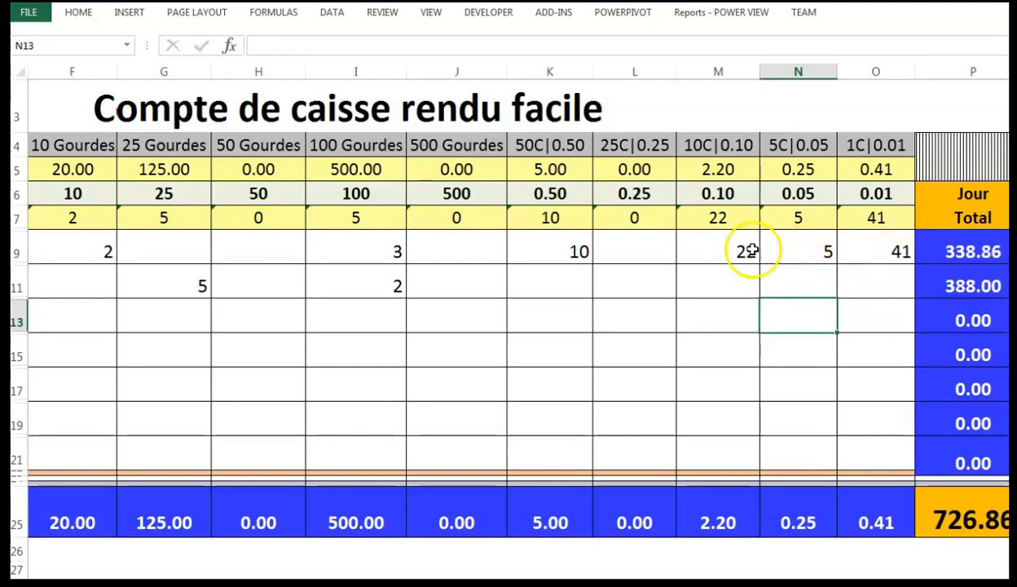
Step: Enter the Mardi coin quantities: 3 for 50C, 8 for 25C, 11 for 10C, 3 for 5C and 26 for 1C
left_click(527, 283)
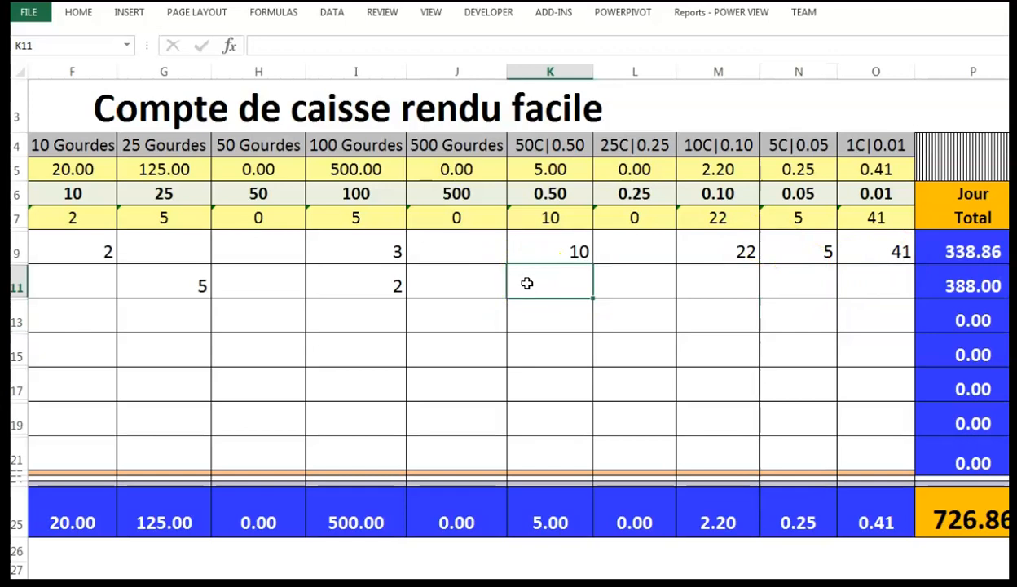
left_click(603, 295)
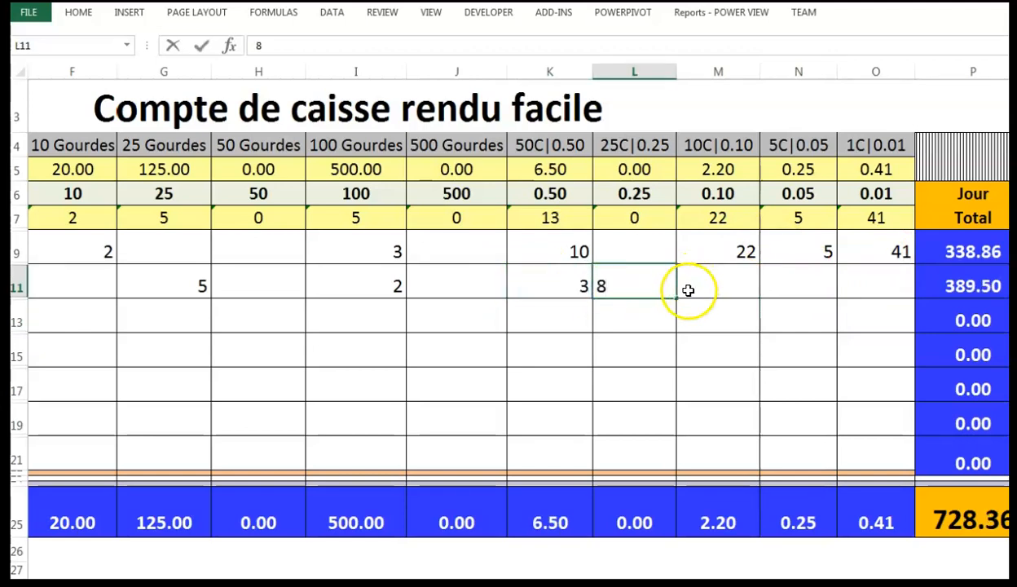
left_click(715, 287)
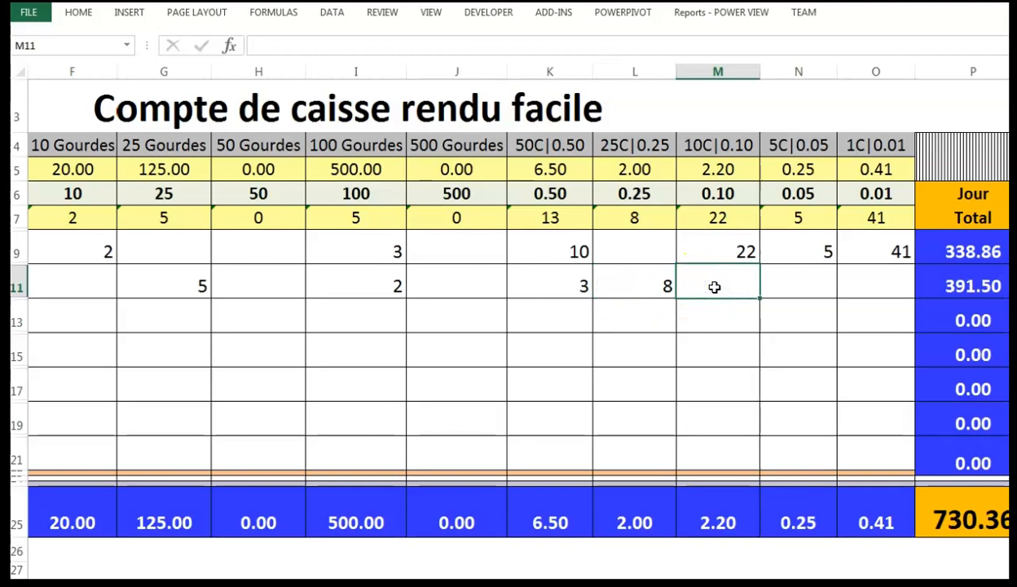
left_click(767, 295)
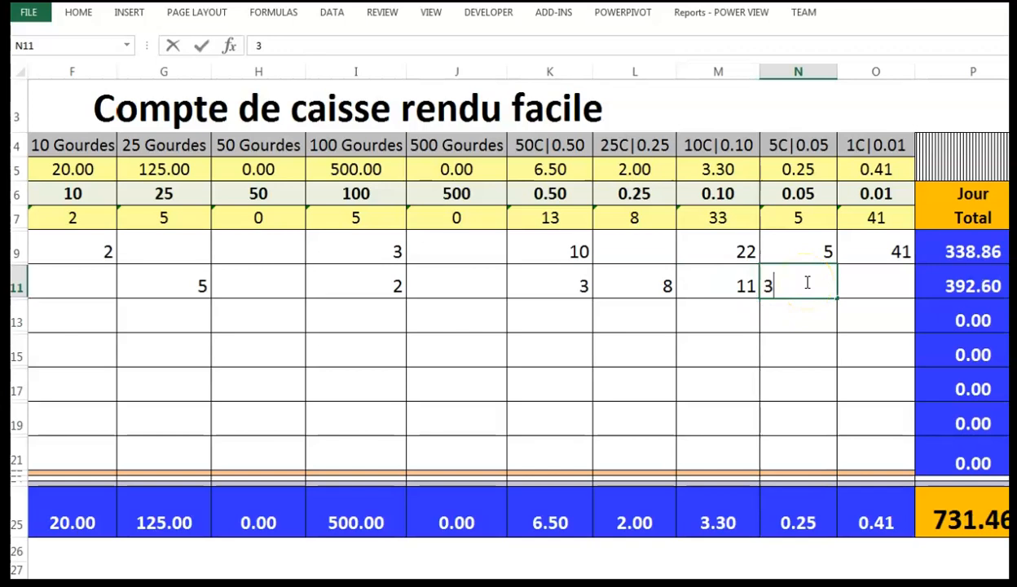
left_click(856, 348)
left_click(869, 290)
type("26")
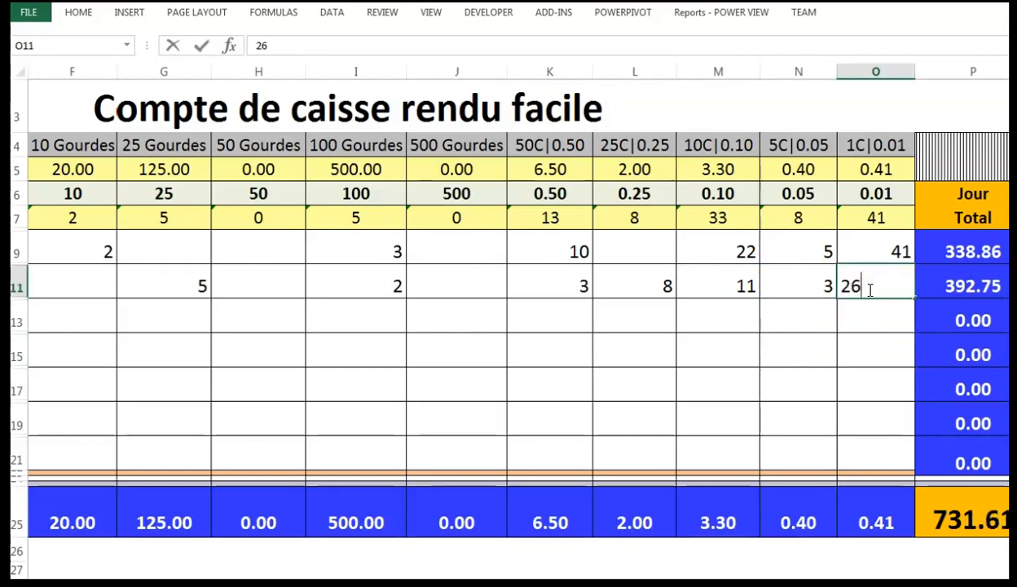
left_click(735, 354)
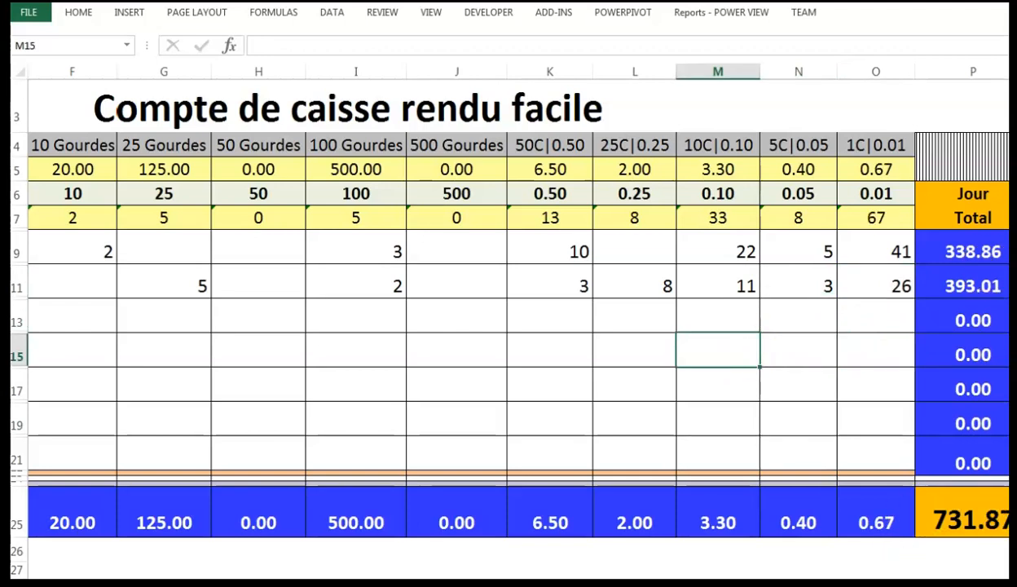
Step: Inspect the Qté formulas for the 50C, 25C, 10C, 5C and 1C columns
scroll(692, 307, "right", 1)
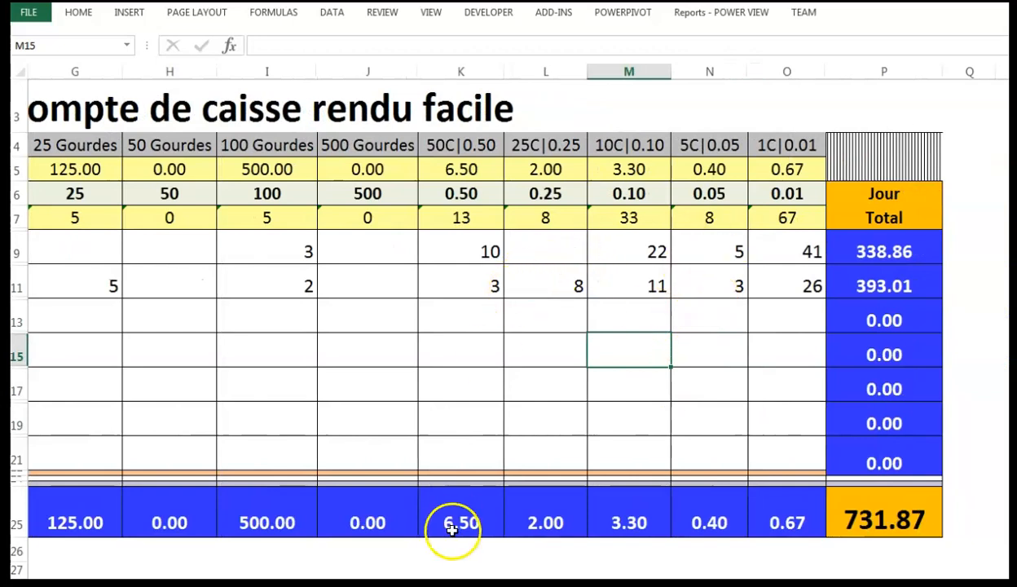
left_click(462, 215)
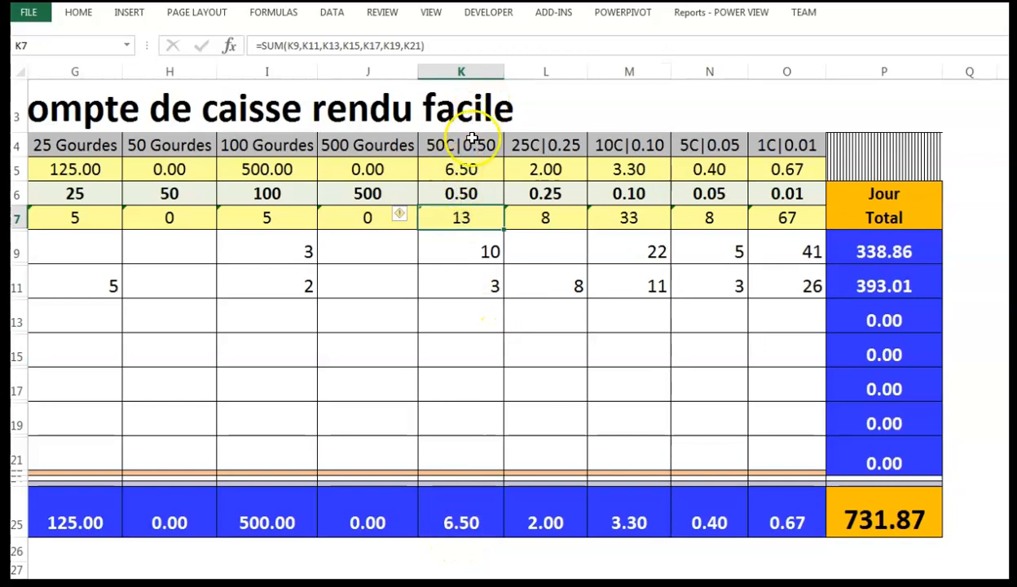
left_click(548, 216)
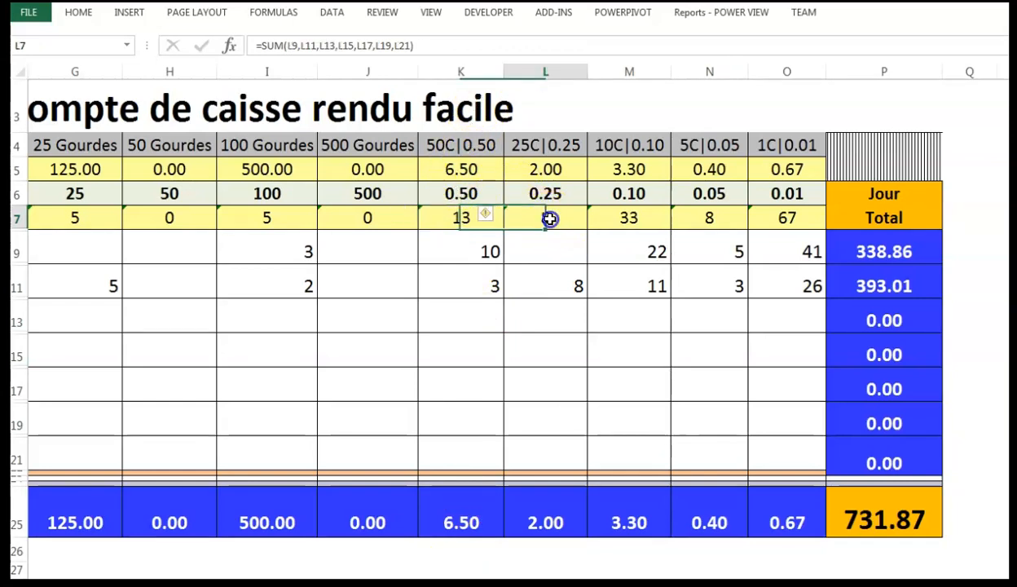
left_click(635, 231)
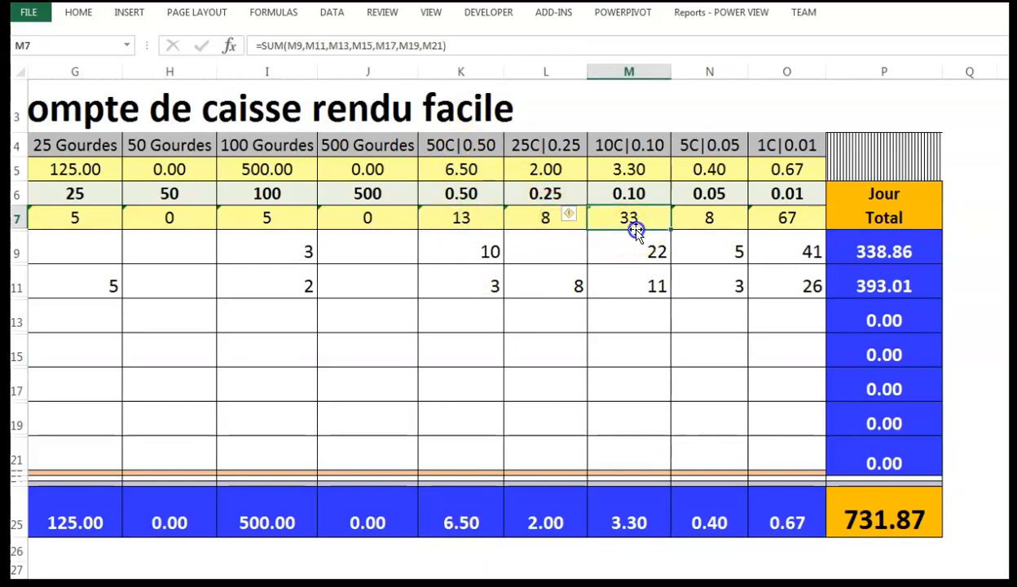
left_click(714, 218)
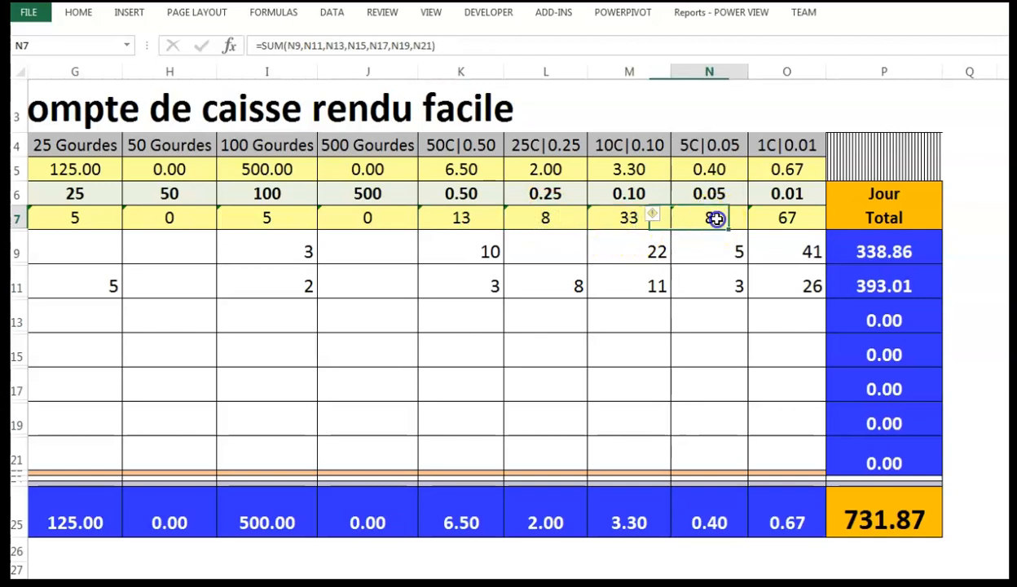
left_click(774, 218)
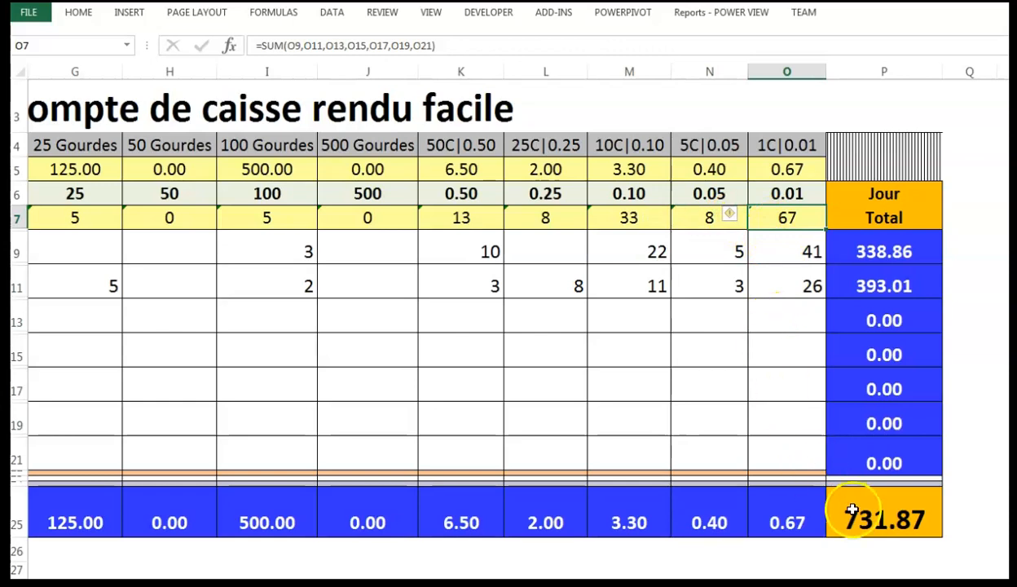
Step: Look across the whole table and highlight the Lundi and Mardi quantities over the currency columns
scroll(521, 326, "left", 6)
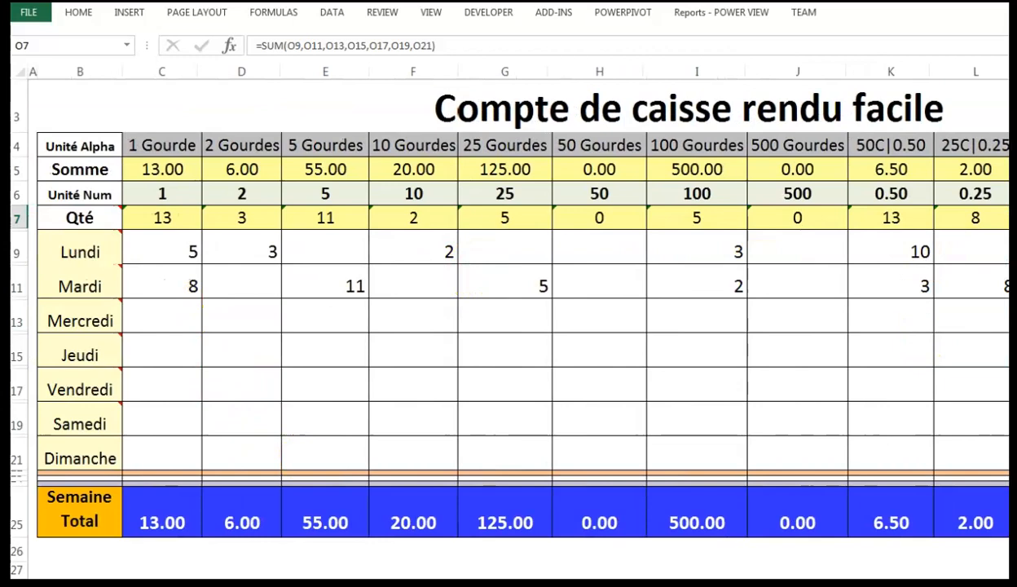
scroll(522, 326, "right", 3)
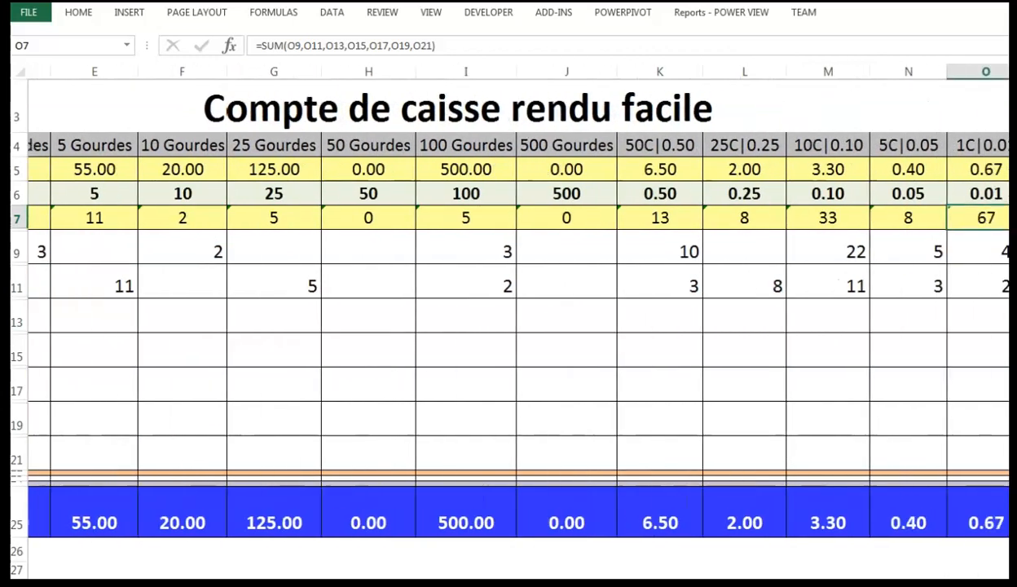
scroll(521, 326, "right", 2)
scroll(521, 326, "left", 6)
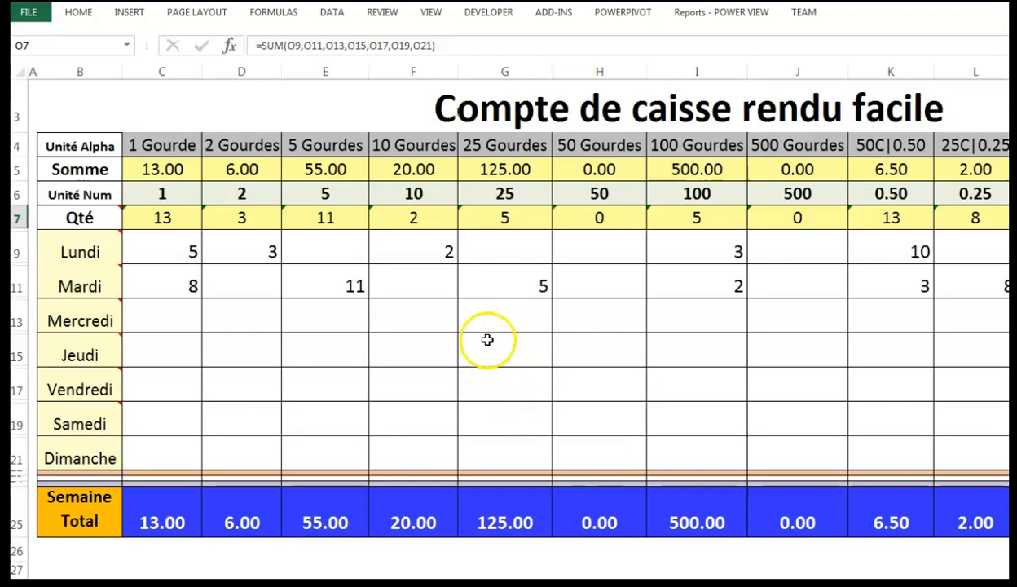
left_click(487, 397)
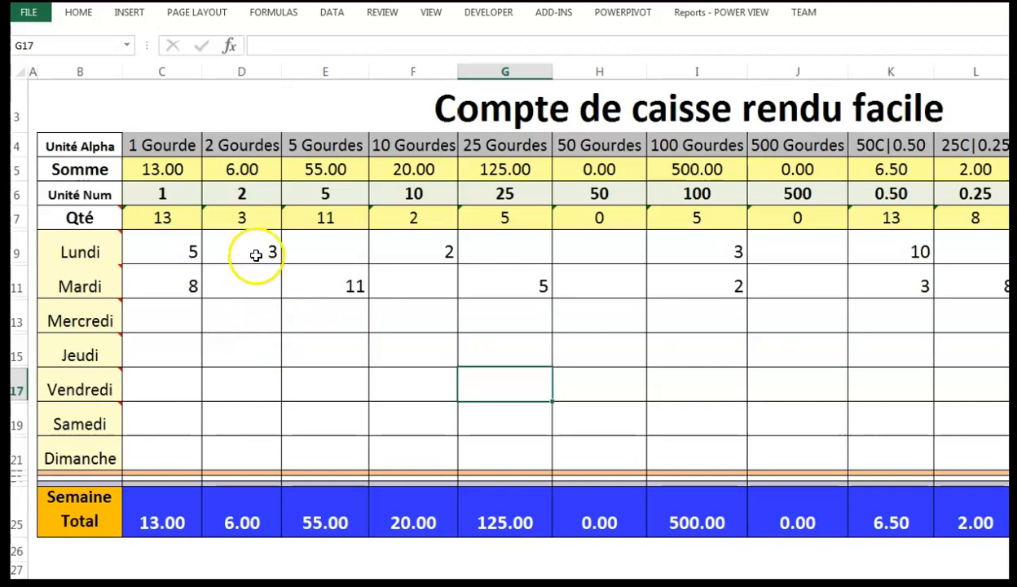
left_click_drag(163, 240, 965, 298)
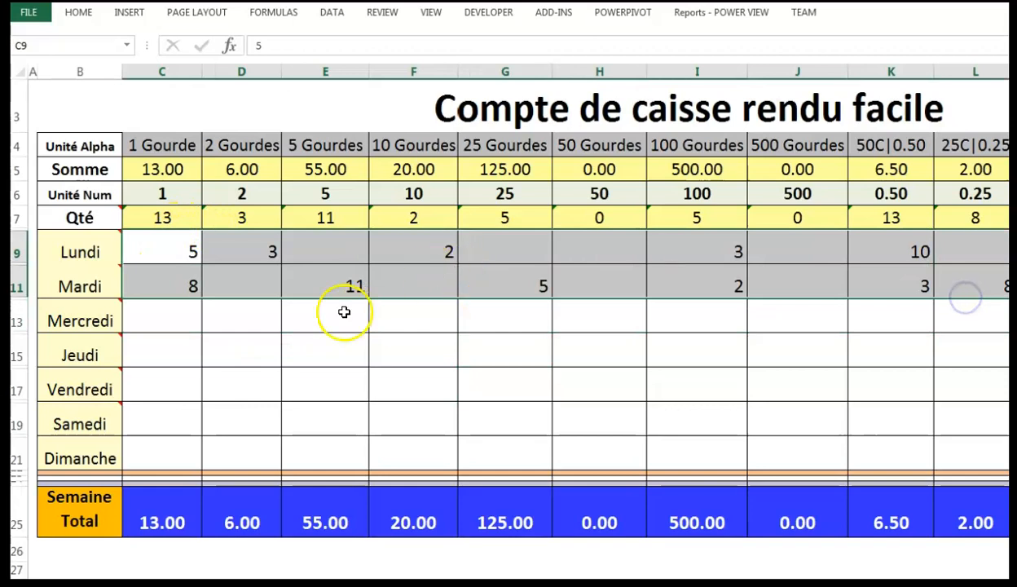
left_click_drag(193, 287, 819, 288)
left_click(621, 365)
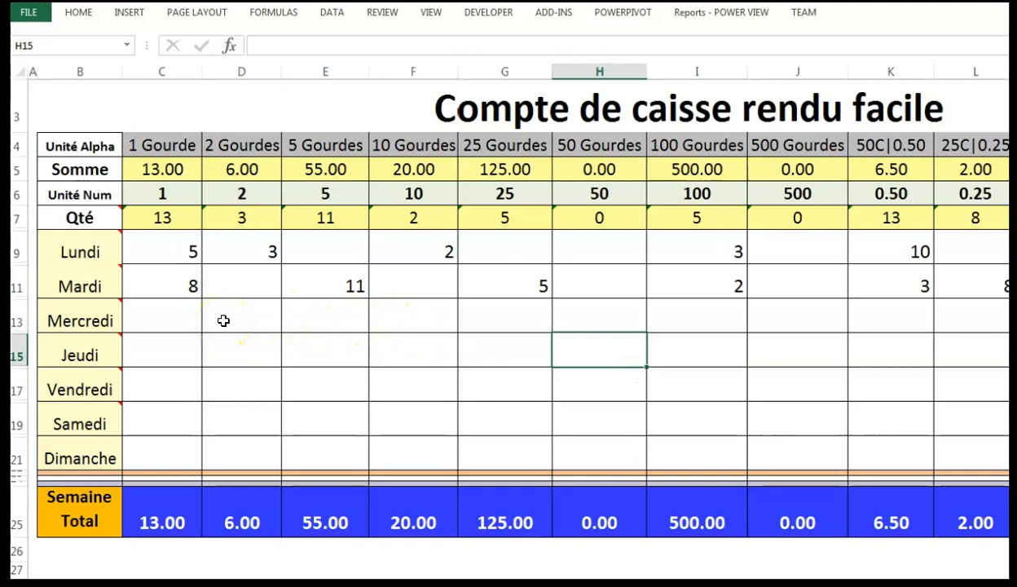
left_click_drag(186, 240, 950, 285)
left_click(483, 383)
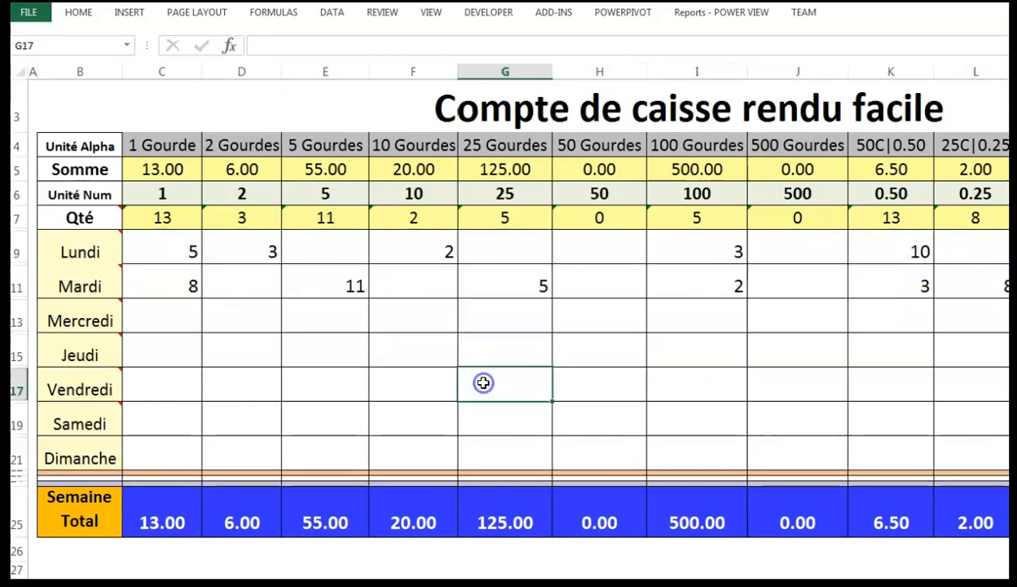
Step: Highlight the Lundi to Mercredi cells from the 2 Gourdes column to 50 Gourdes, and extend the range to the 50C column
left_click_drag(260, 254, 559, 307)
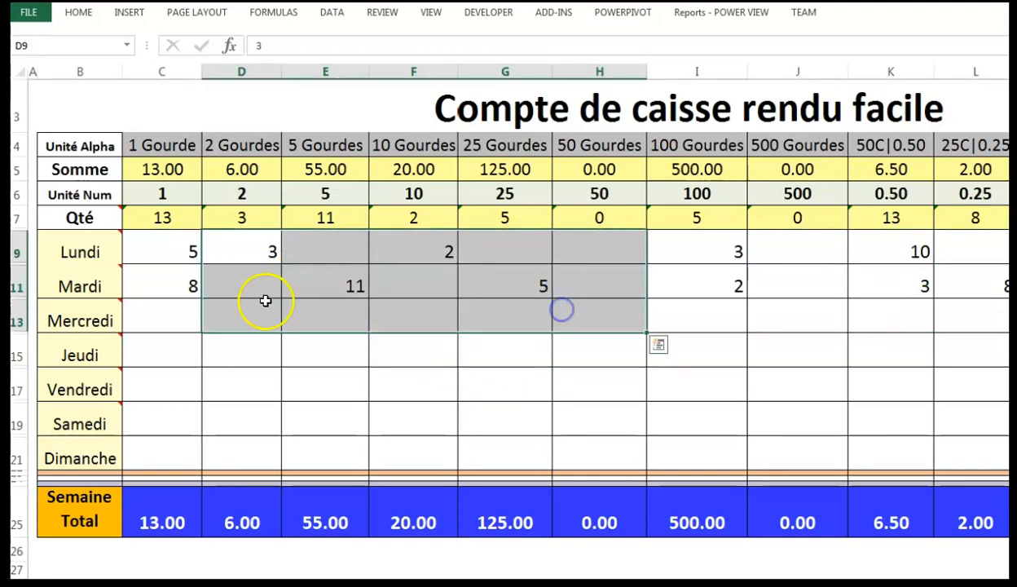
left_click(227, 254)
left_click(272, 356)
left_click_drag(259, 252, 611, 298)
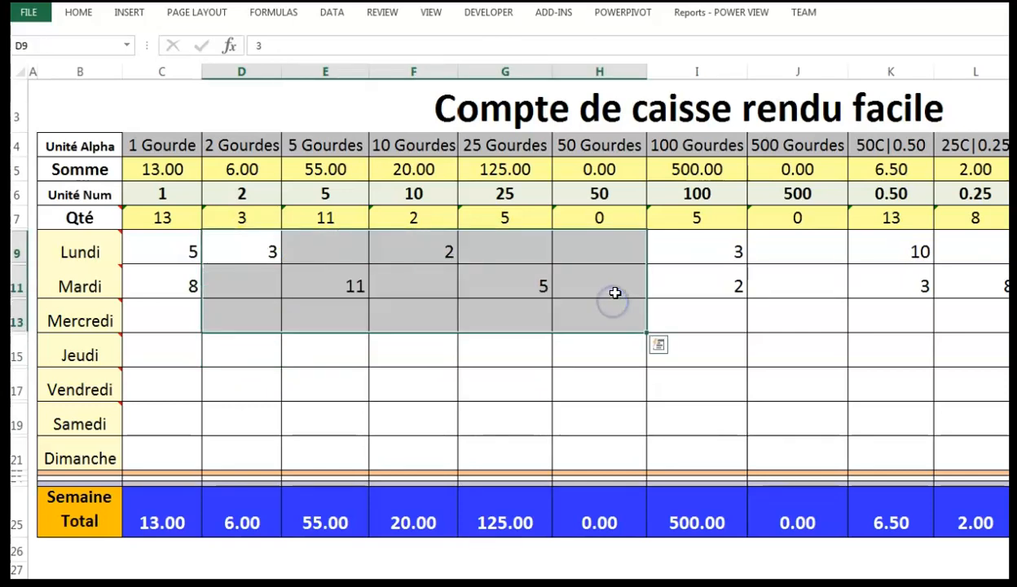
left_click(568, 322)
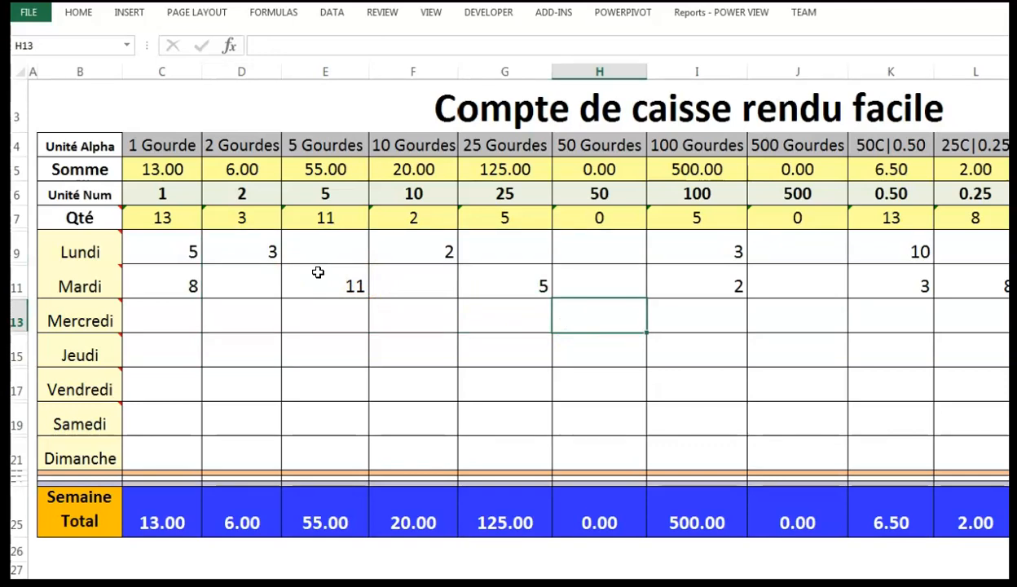
left_click_drag(269, 236, 901, 304)
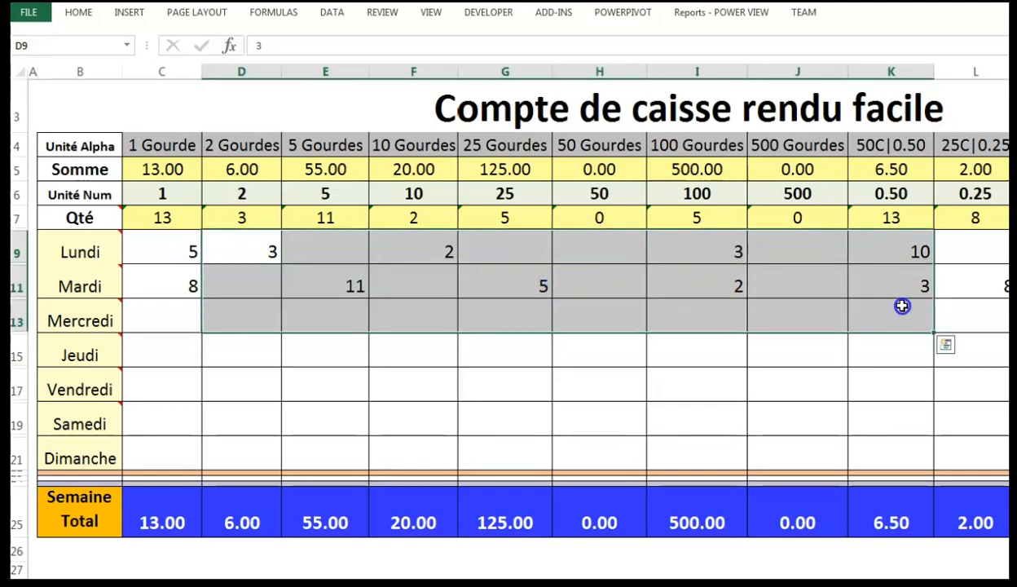
Step: Highlight the Lundi and Mardi quantities across the 1 Gourde to 50C columns to review both days' entries
left_click_drag(177, 245, 908, 417)
left_click_drag(193, 245, 888, 290)
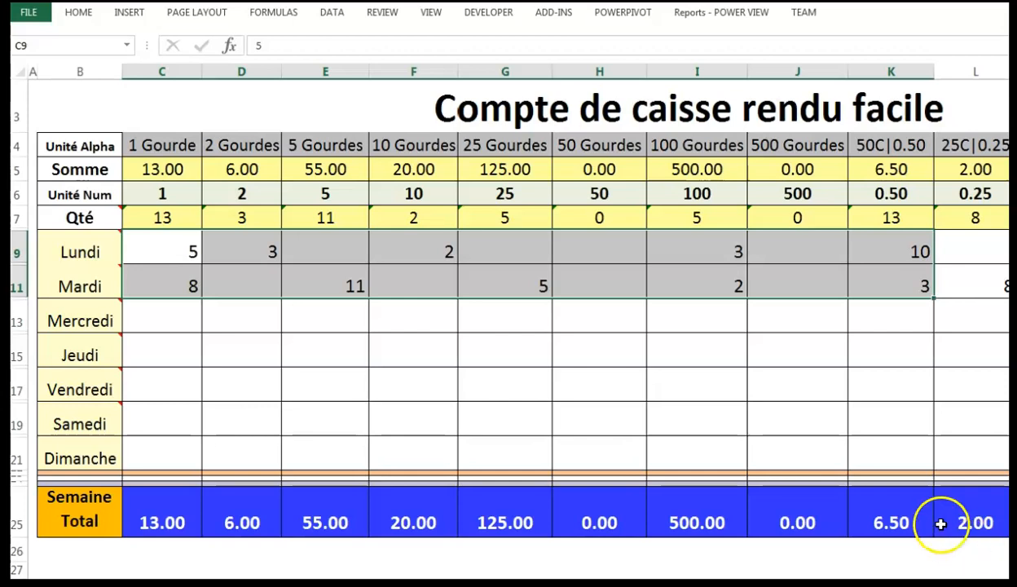
left_click(635, 335)
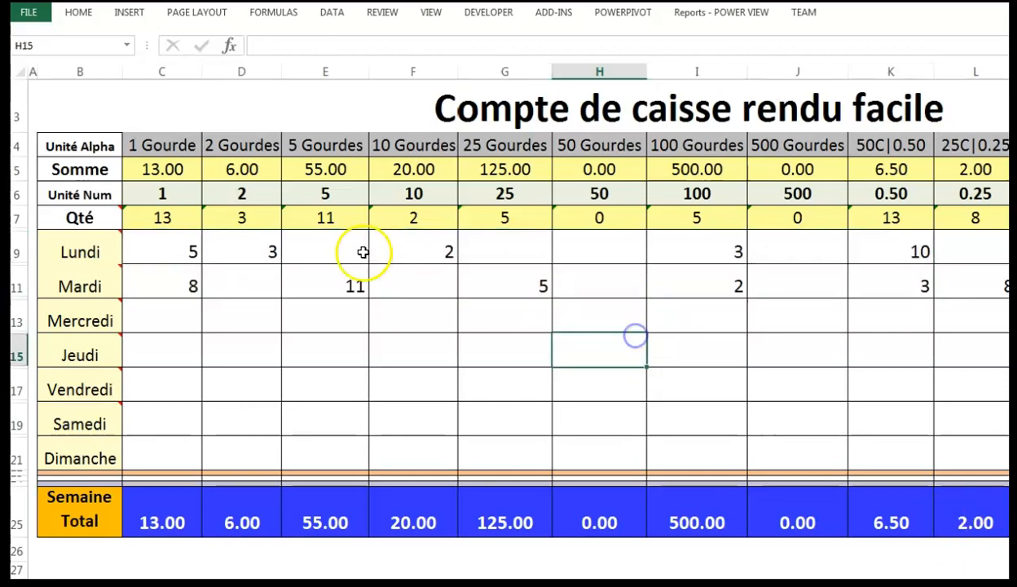
left_click_drag(198, 255, 921, 400)
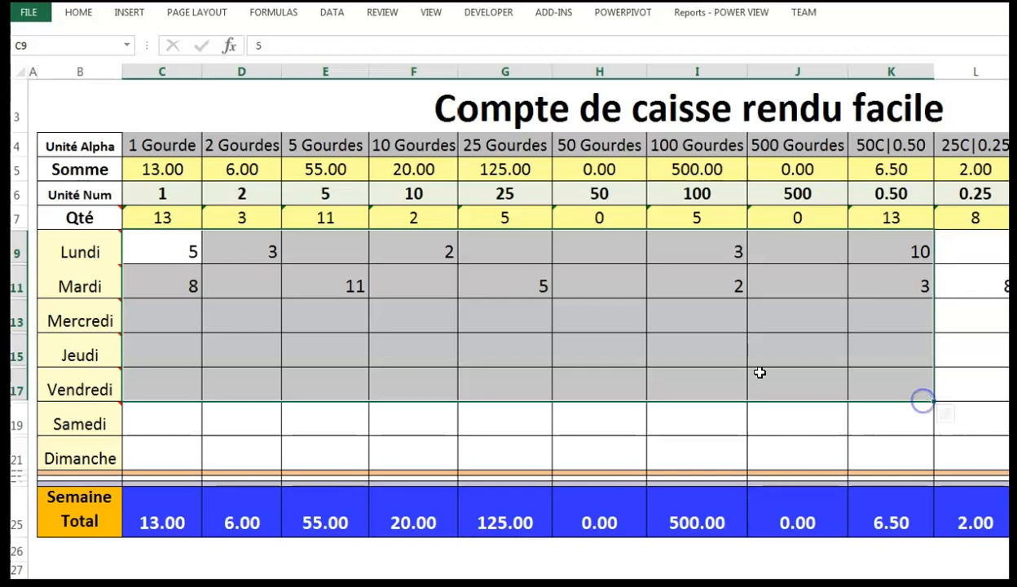
left_click(194, 252)
left_click_drag(193, 252, 915, 287)
left_click(454, 308)
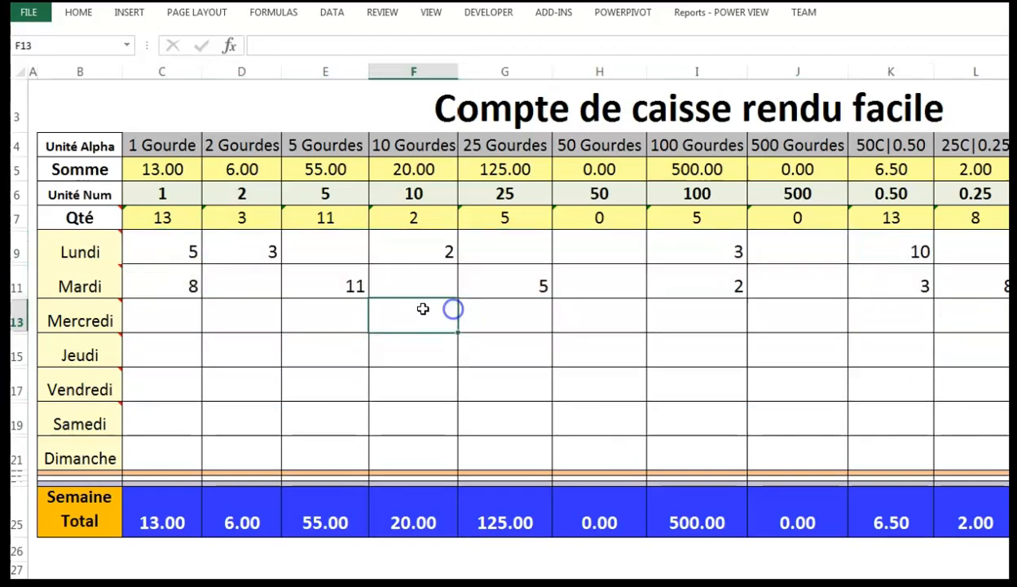
left_click_drag(257, 255, 919, 289)
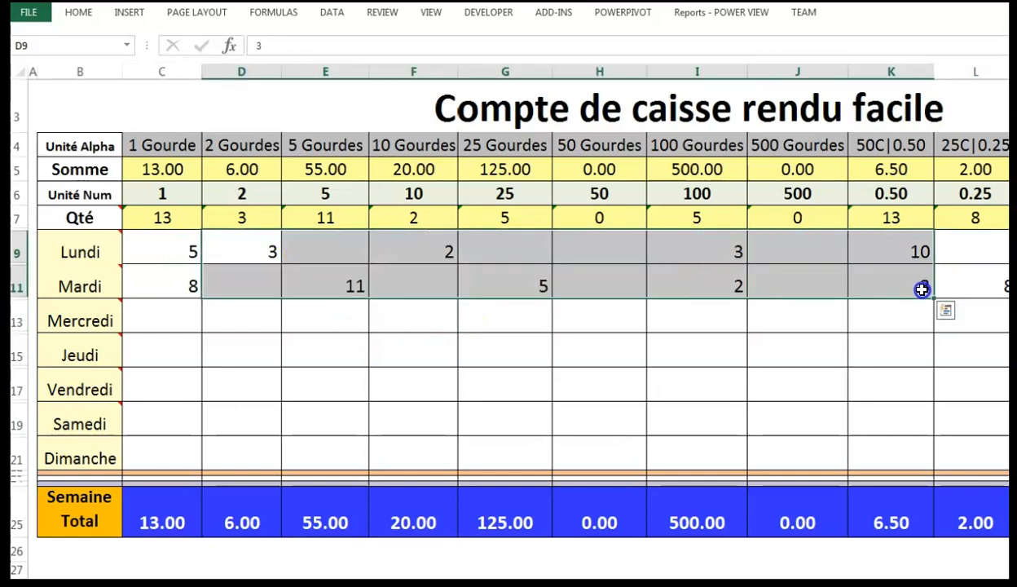
left_click(244, 344)
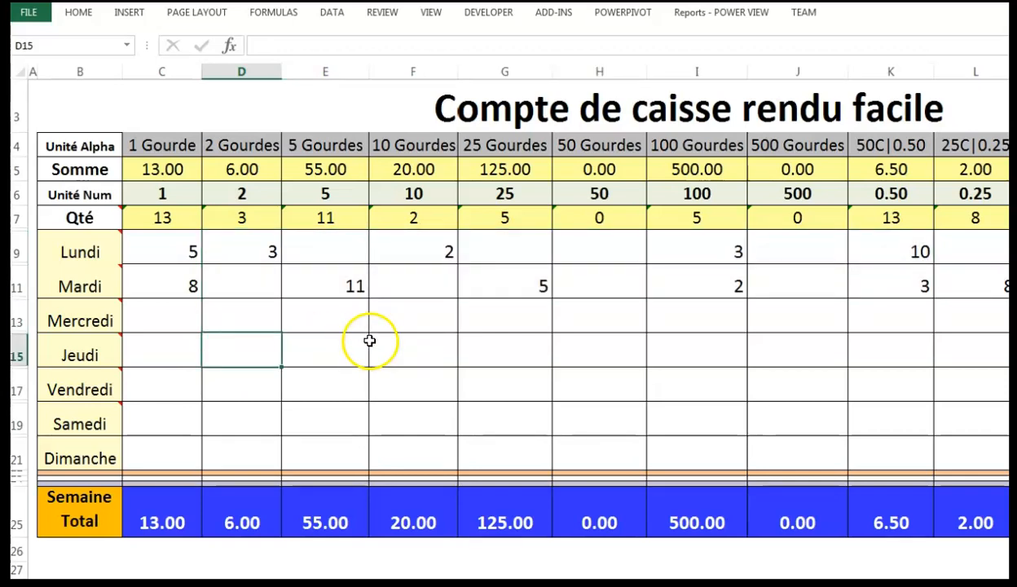
Step: Highlight the empty Mercredi to Samedi cells across the 2 Gourdes to 50C columns, and clear the selection
left_click_drag(233, 304, 882, 411)
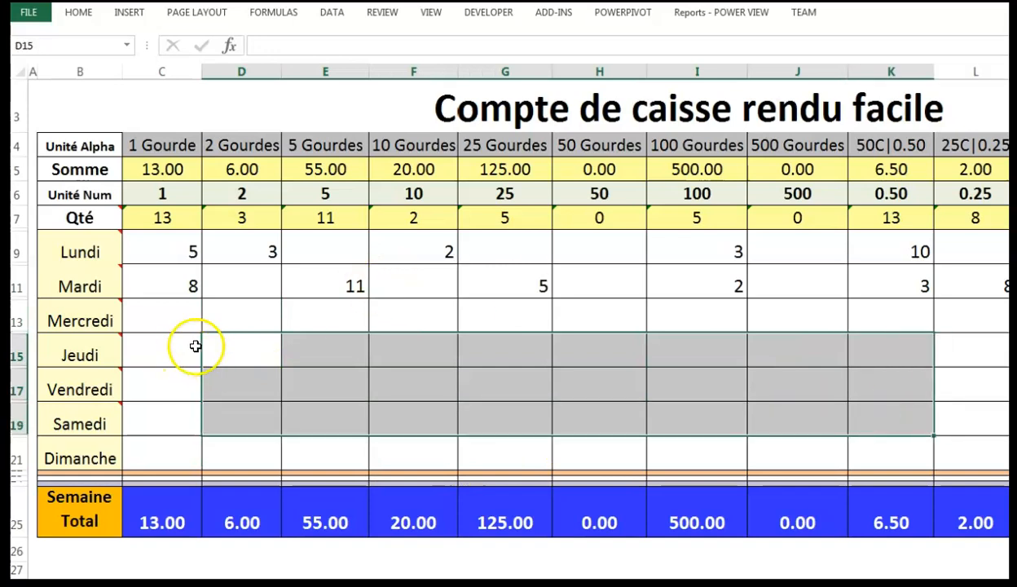
left_click_drag(229, 314, 833, 425)
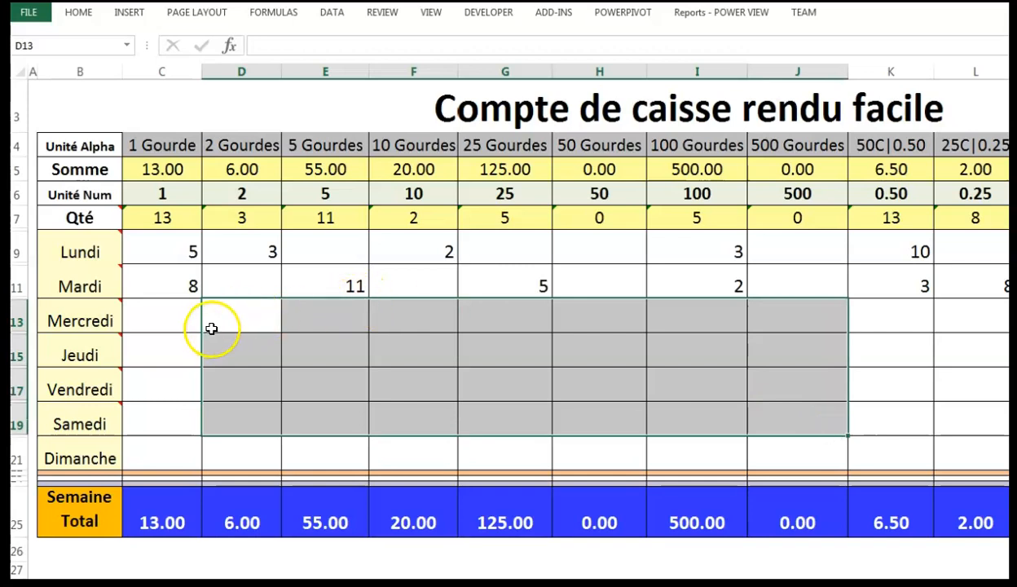
left_click_drag(235, 319, 853, 406)
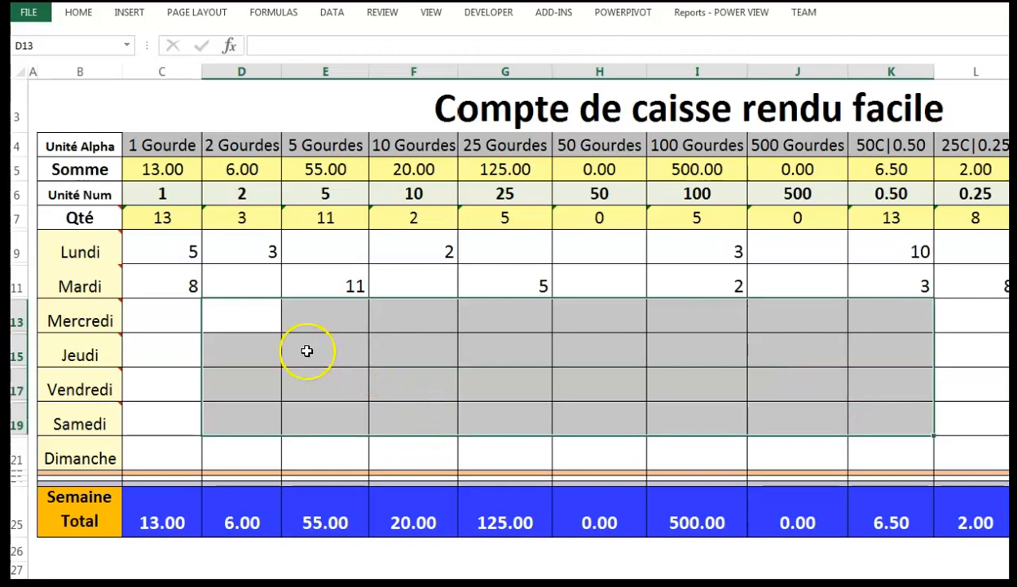
left_click_drag(252, 316, 908, 411)
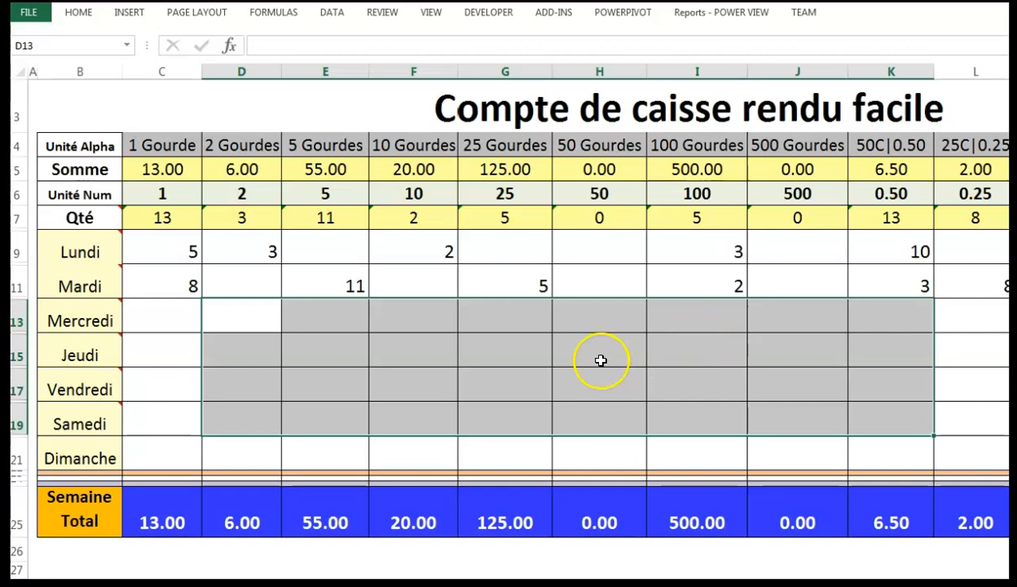
left_click(593, 361)
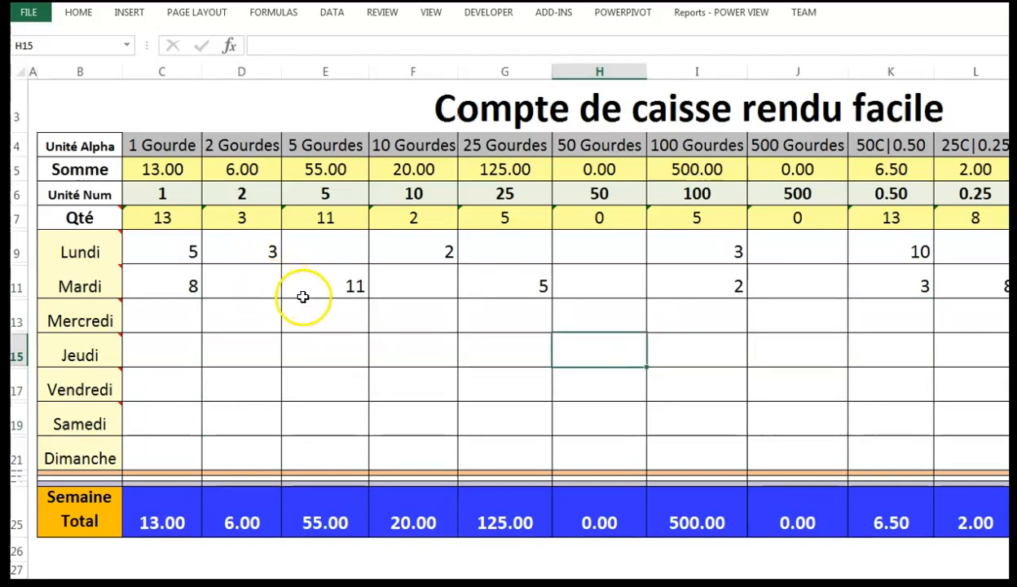
Step: Highlight the daily entry area from Mardi to Samedi under 5 to 500 Gourdes, and from Lundi or Mardi to Vendredi in the wider columns
left_click_drag(316, 289, 765, 424)
left_click_drag(304, 289, 807, 427)
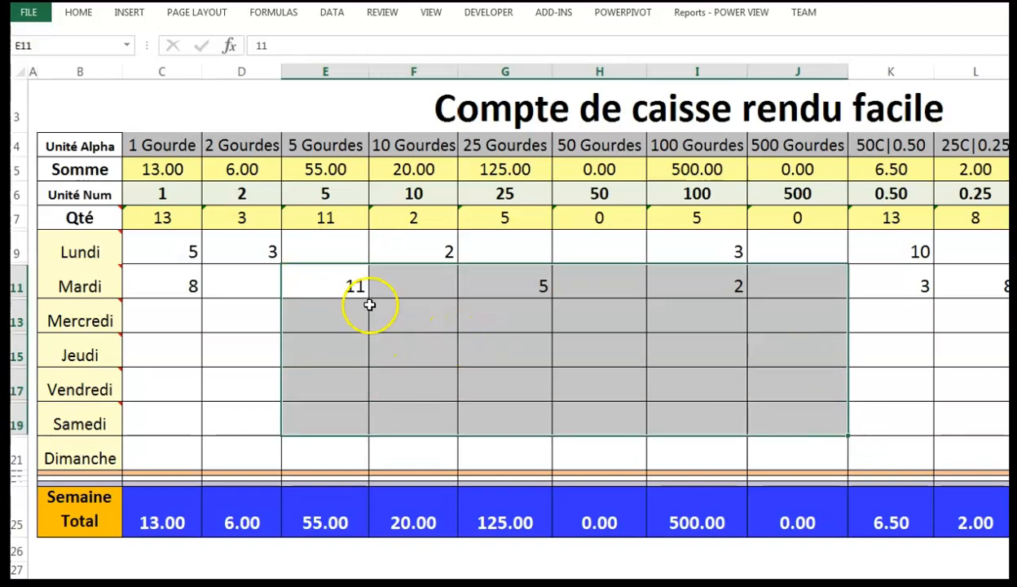
left_click_drag(330, 277, 798, 417)
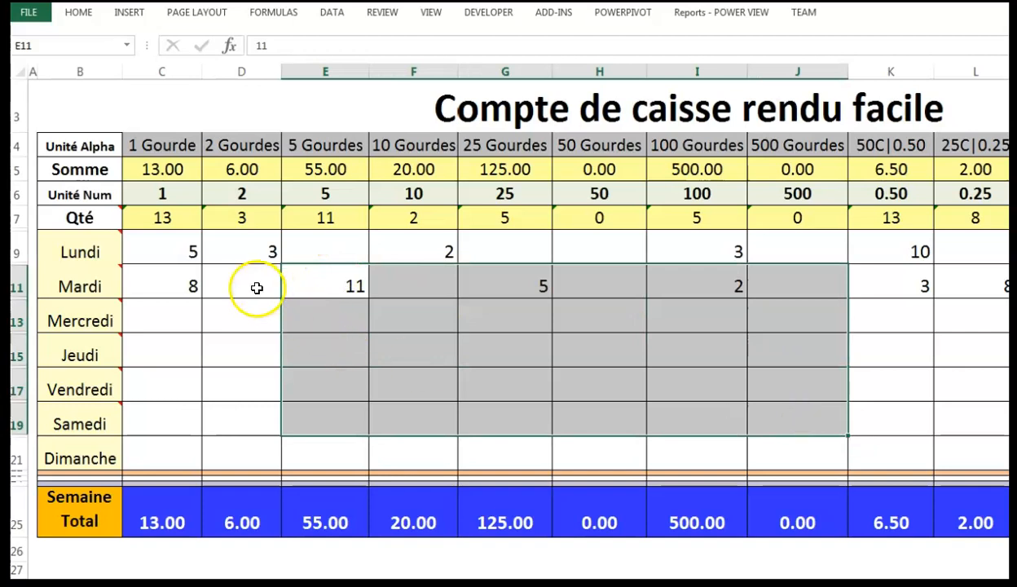
left_click_drag(191, 282, 800, 384)
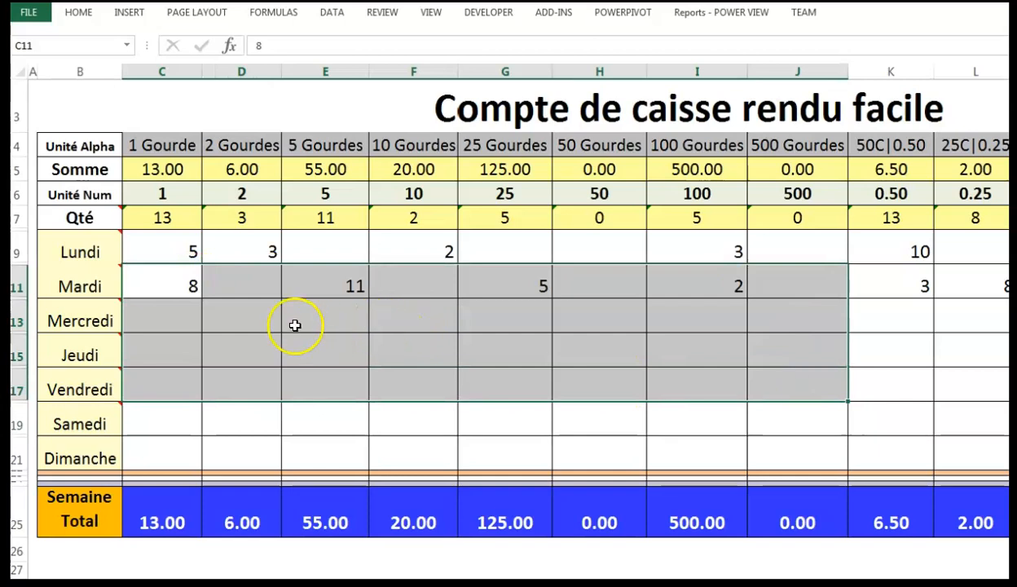
left_click_drag(249, 242, 775, 395)
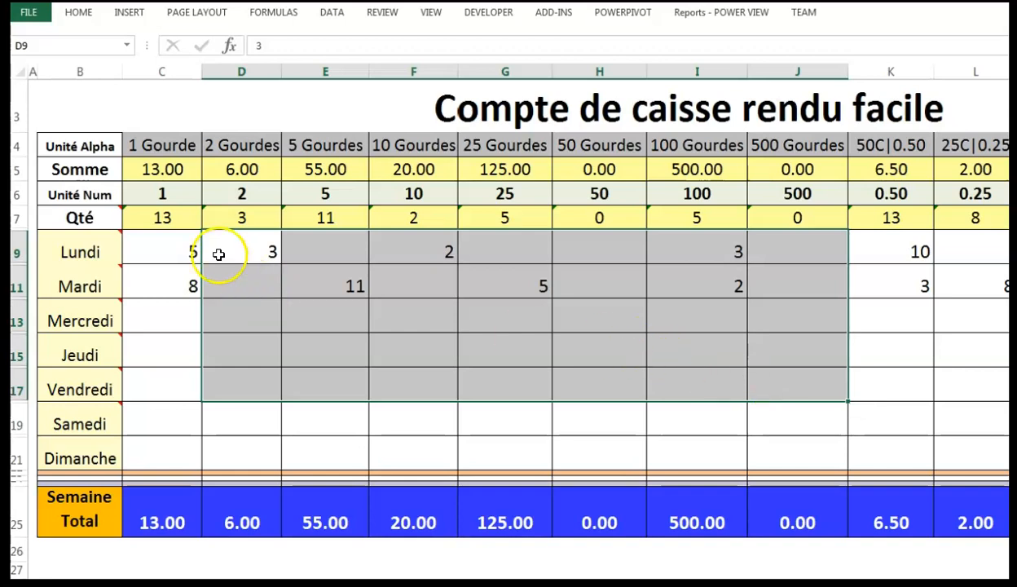
Step: Highlight the entry cells starting at Lundi across the columns up to 50C, widening the range down to Samedi
left_click_drag(238, 236, 883, 314)
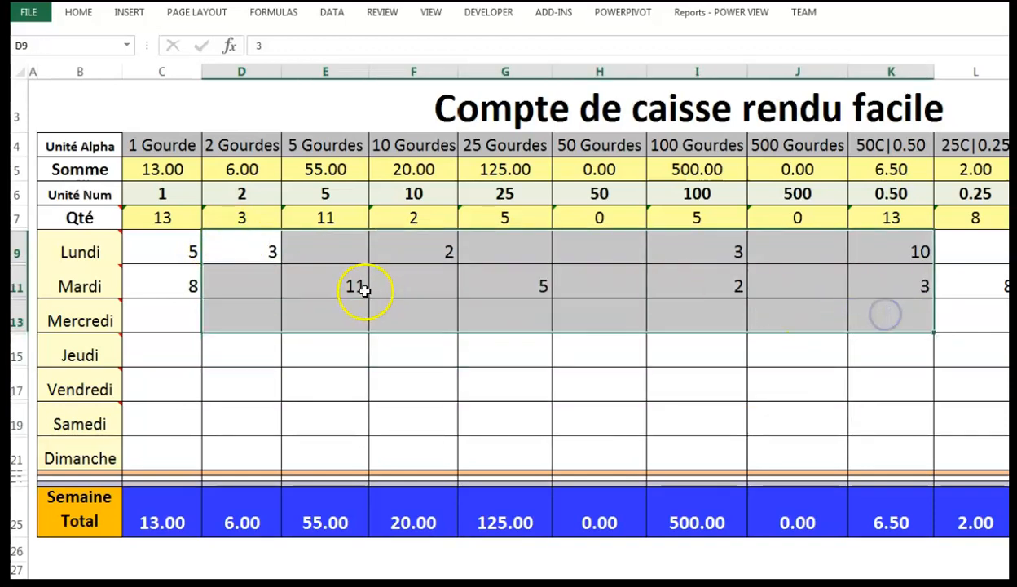
left_click_drag(190, 250, 896, 316)
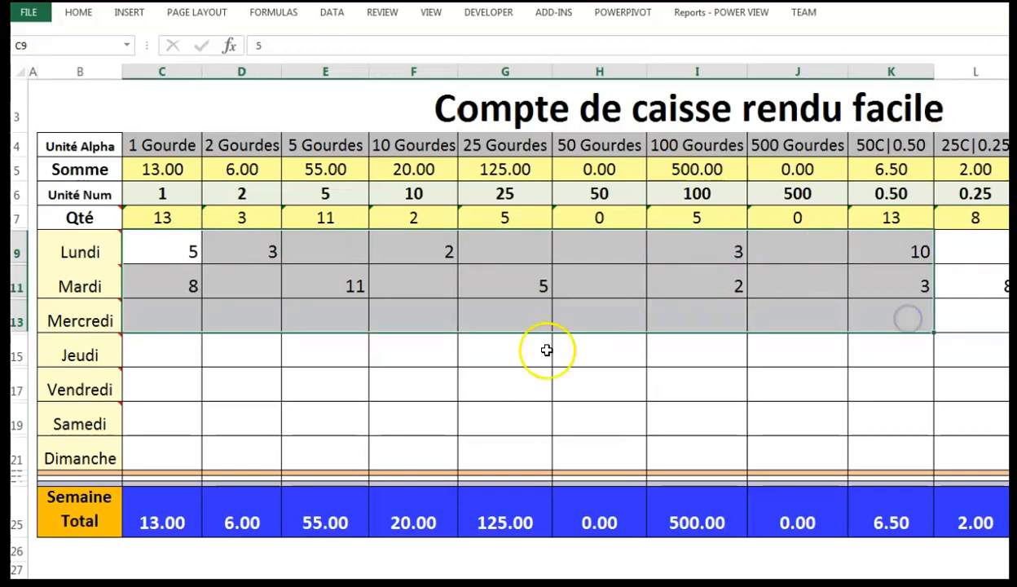
left_click_drag(216, 247, 893, 347)
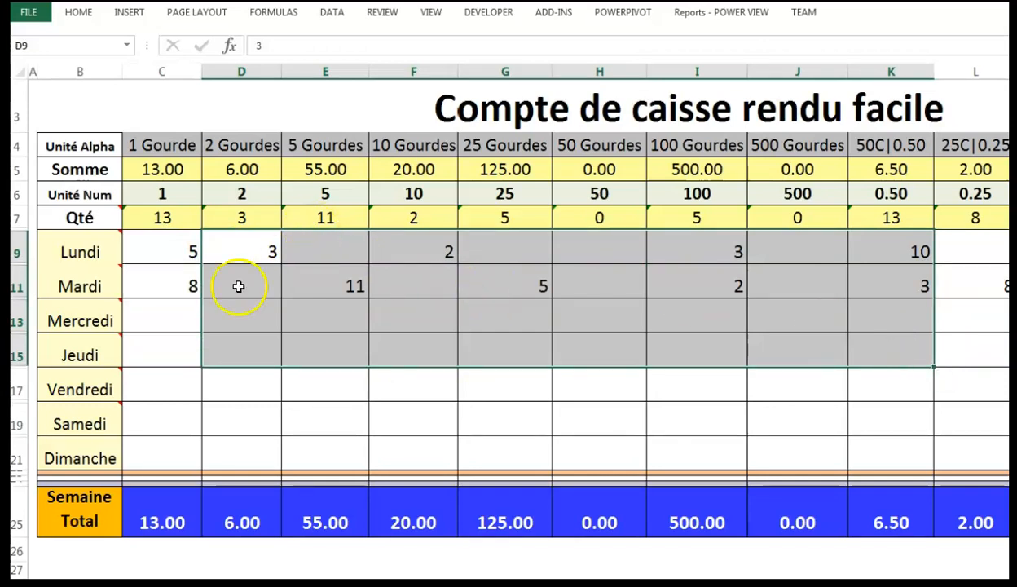
left_click_drag(230, 240, 873, 357)
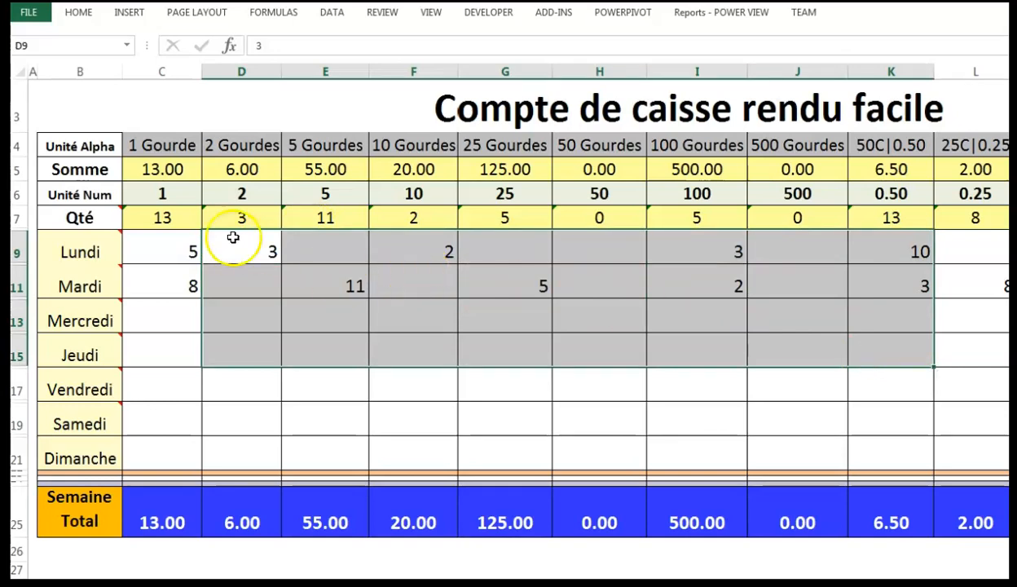
left_click_drag(194, 251, 885, 289)
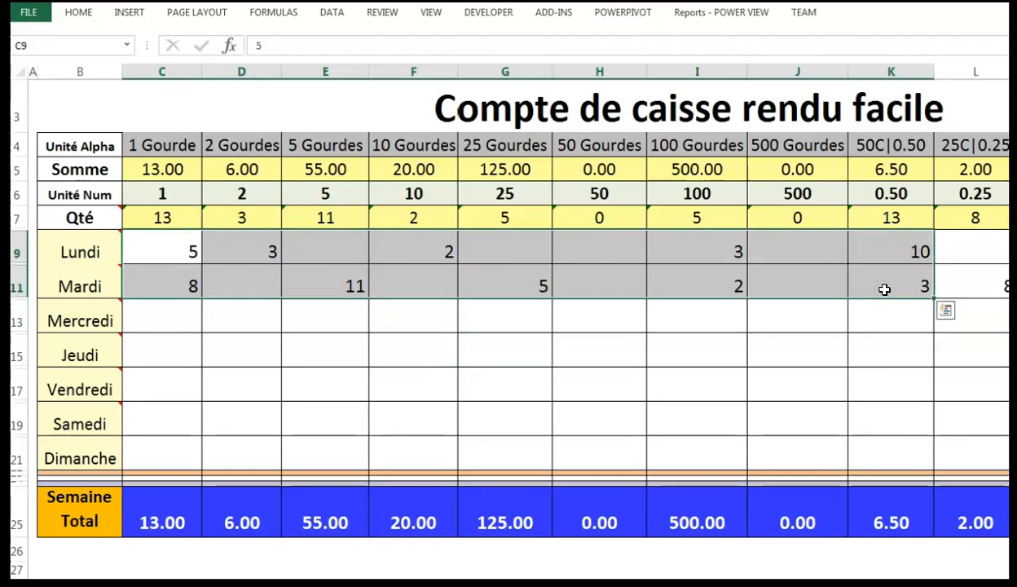
left_click_drag(266, 250, 891, 414)
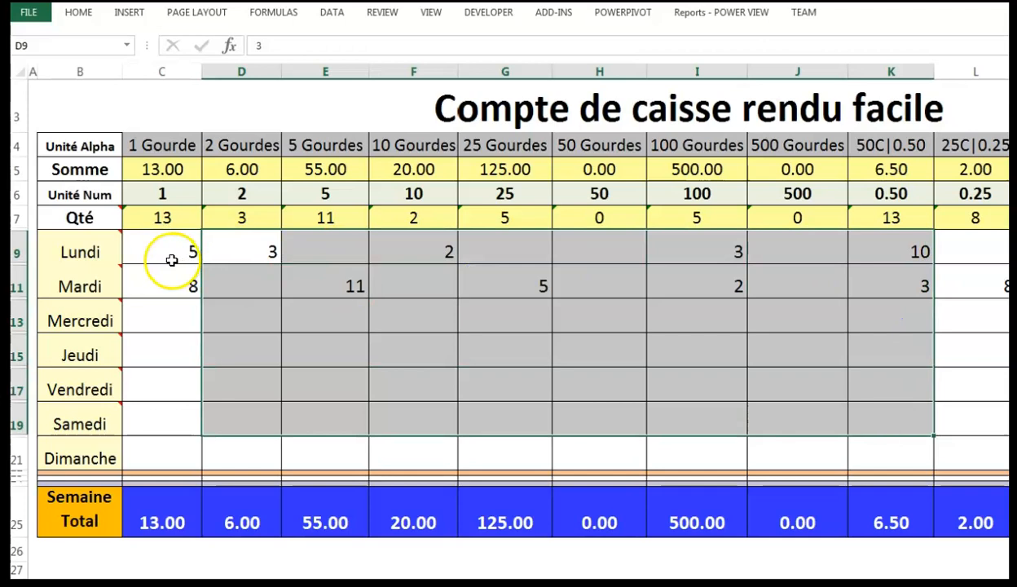
left_click_drag(182, 249, 878, 414)
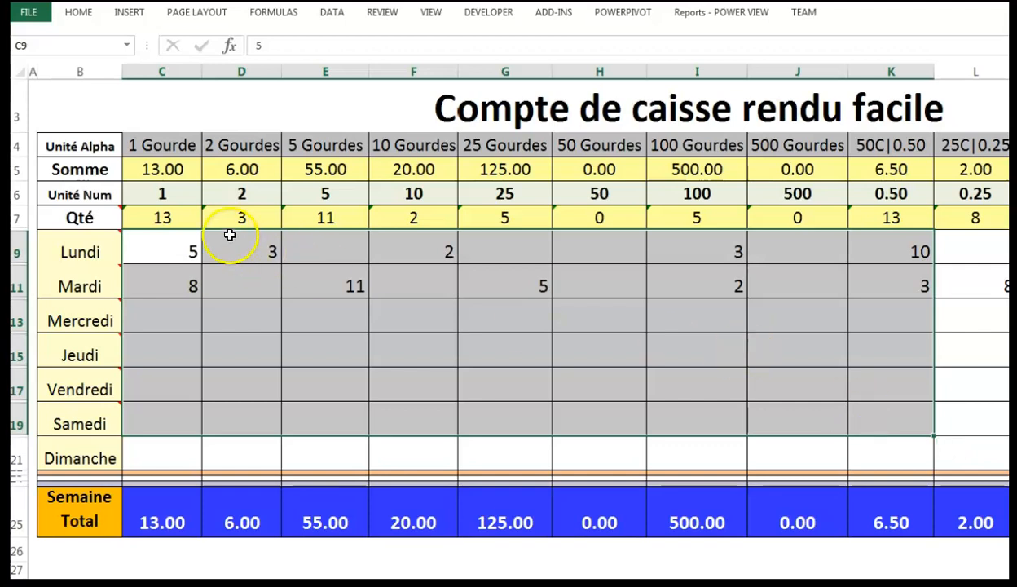
Step: Review the filled Lundi and Mardi rows by highlighting their quantities from the 2 Gourdes column to the 50C column
left_click(198, 245)
left_click_drag(256, 249, 935, 285)
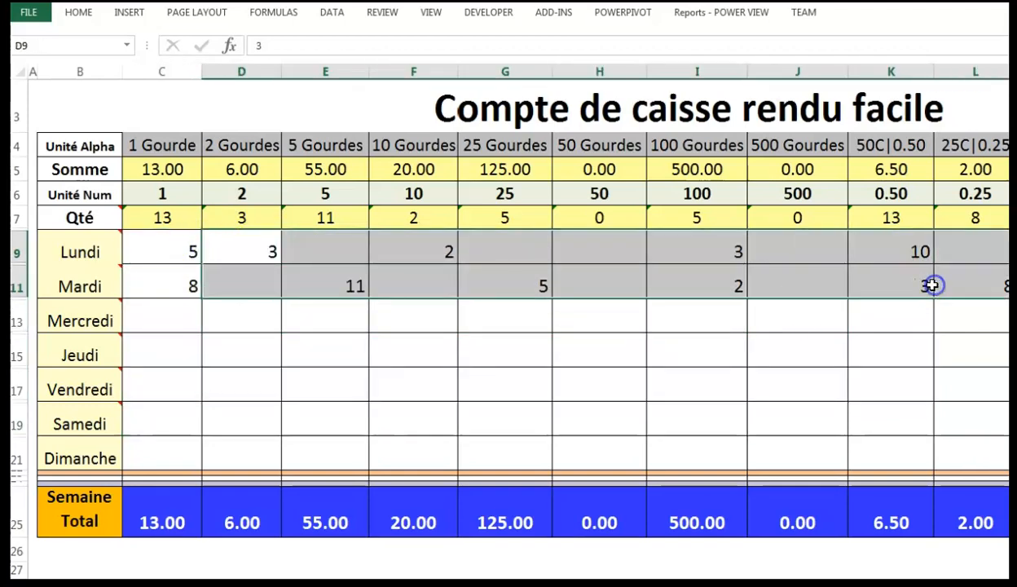
left_click(557, 281)
left_click_drag(178, 253, 889, 295)
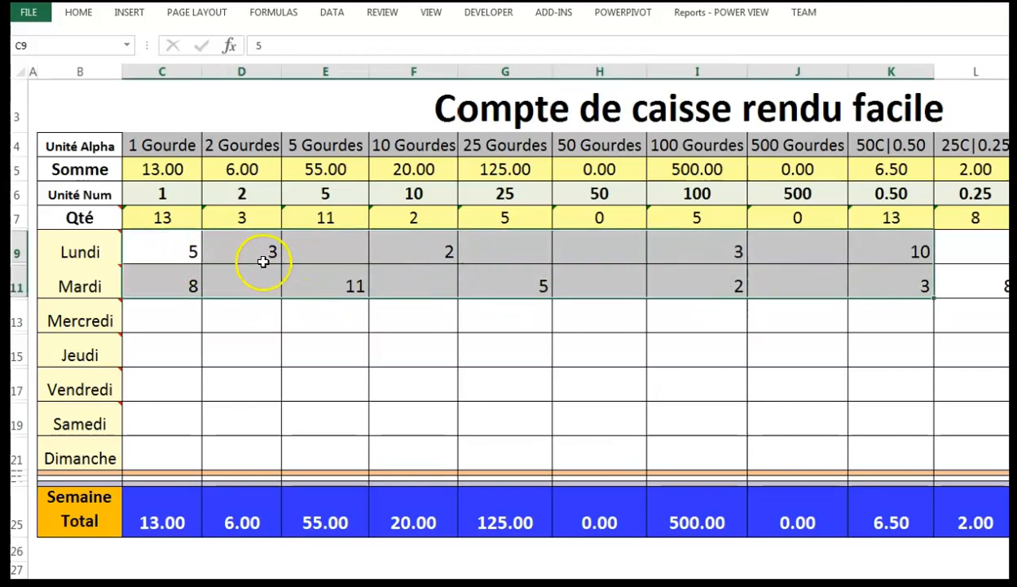
left_click_drag(261, 253, 897, 299)
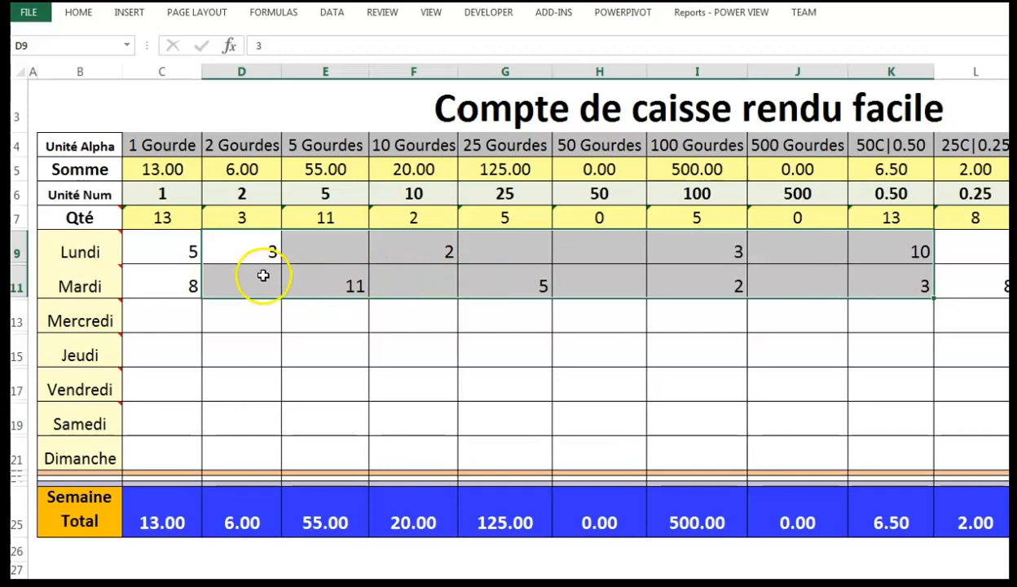
left_click_drag(234, 257, 903, 285)
left_click_drag(250, 232, 897, 273)
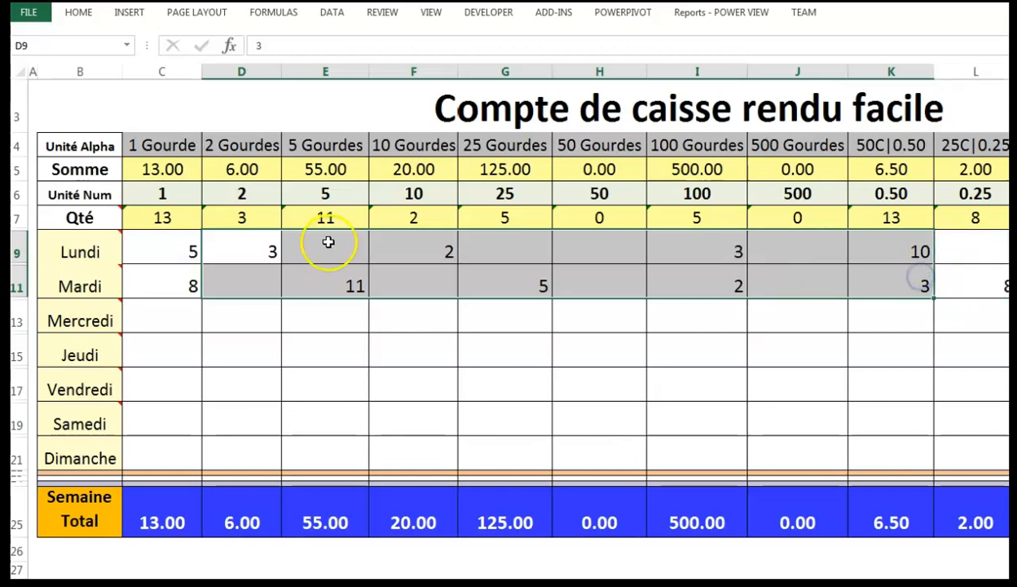
left_click_drag(244, 259, 873, 293)
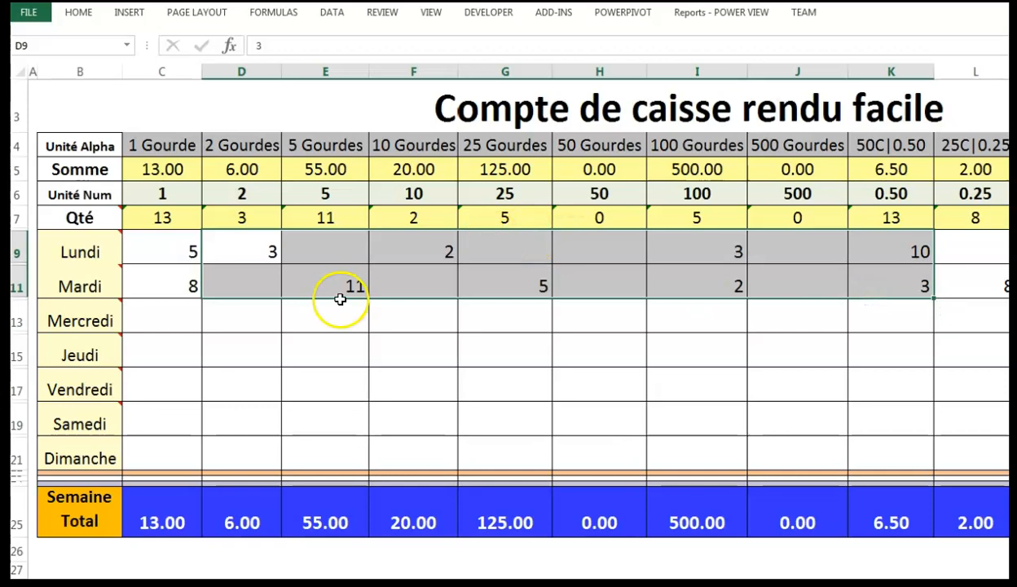
left_click_drag(259, 245, 890, 284)
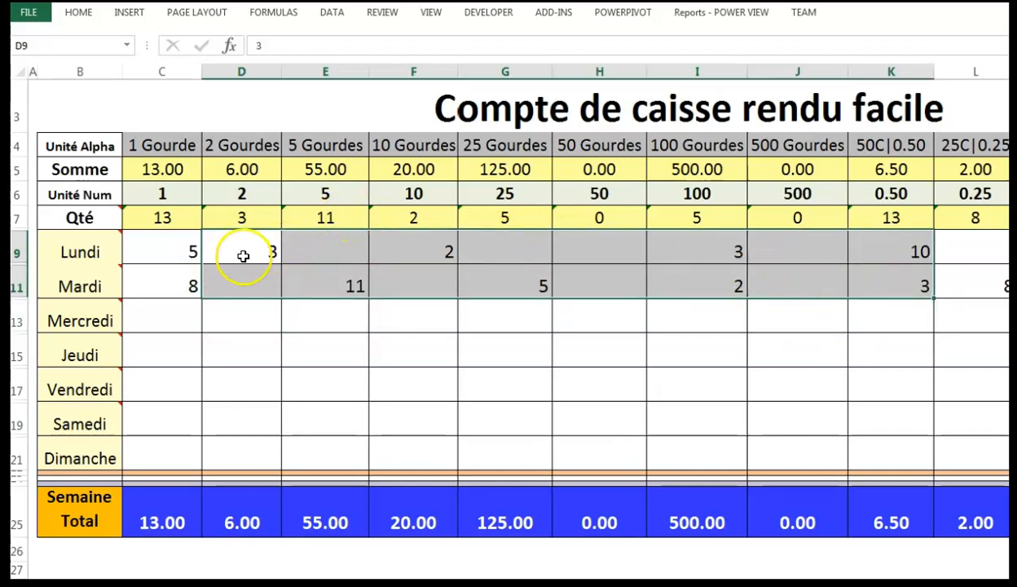